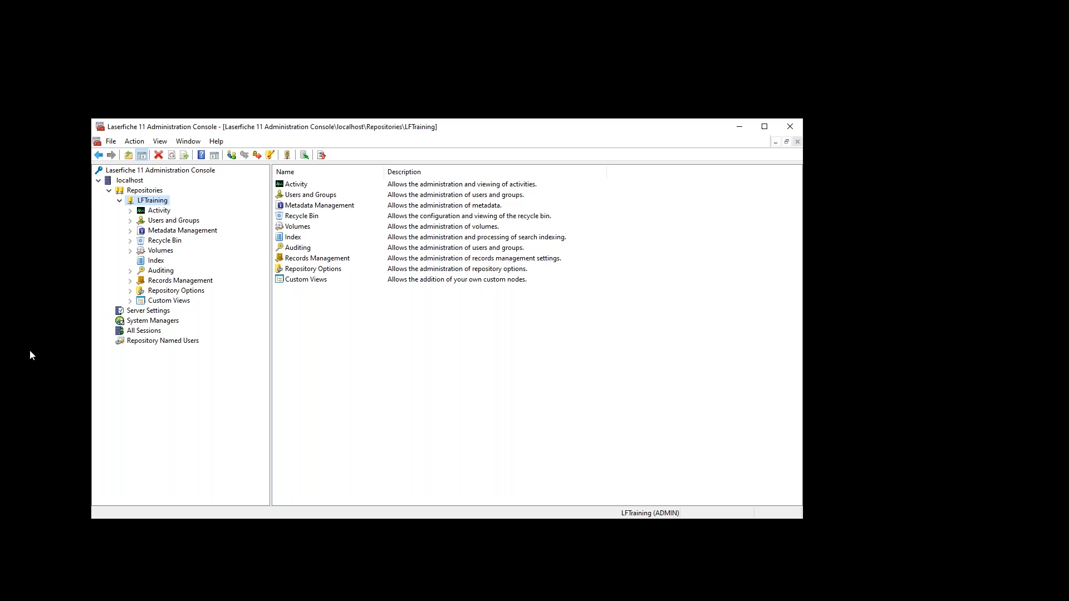
- List the LFTraining repository's 11 users under Users and Groups, selecting the WF and Forms accounts
{"action": "left_click", "coordinate": [130, 221]}
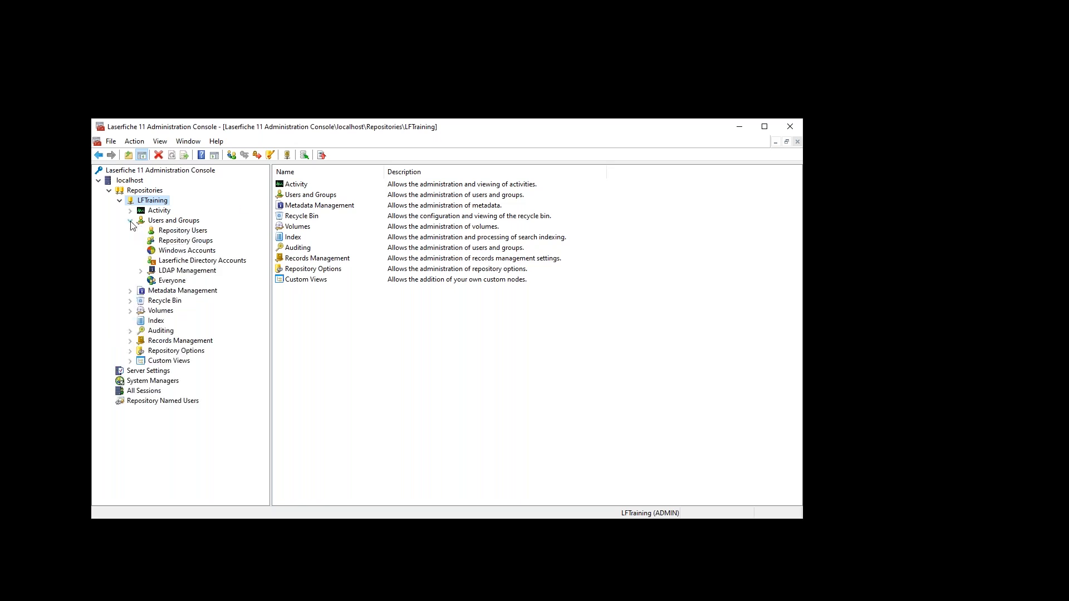
{"action": "left_click", "coordinate": [182, 222]}
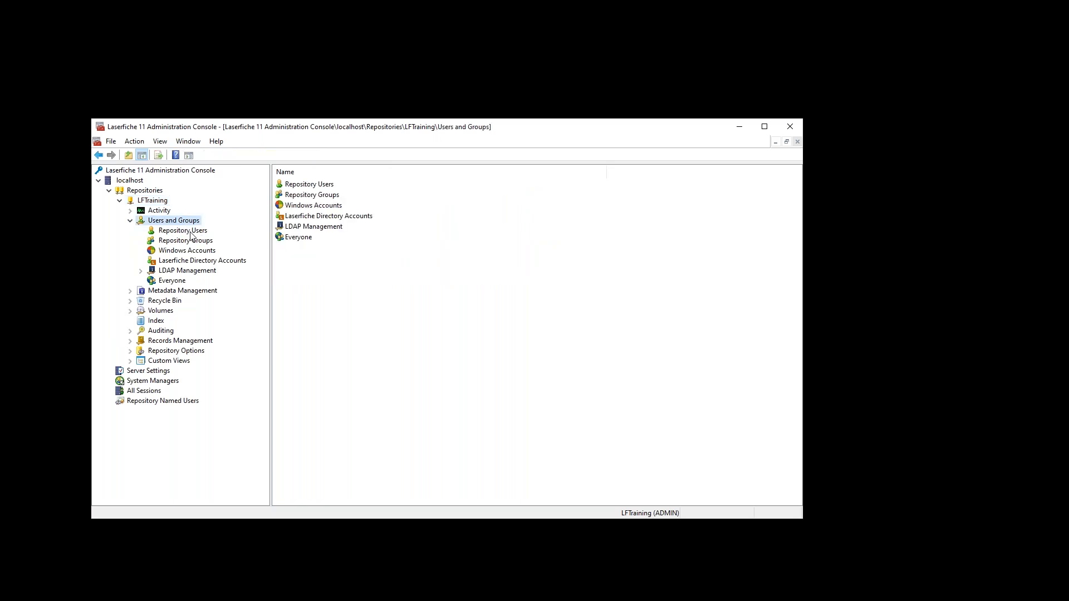
{"action": "left_click", "coordinate": [184, 231]}
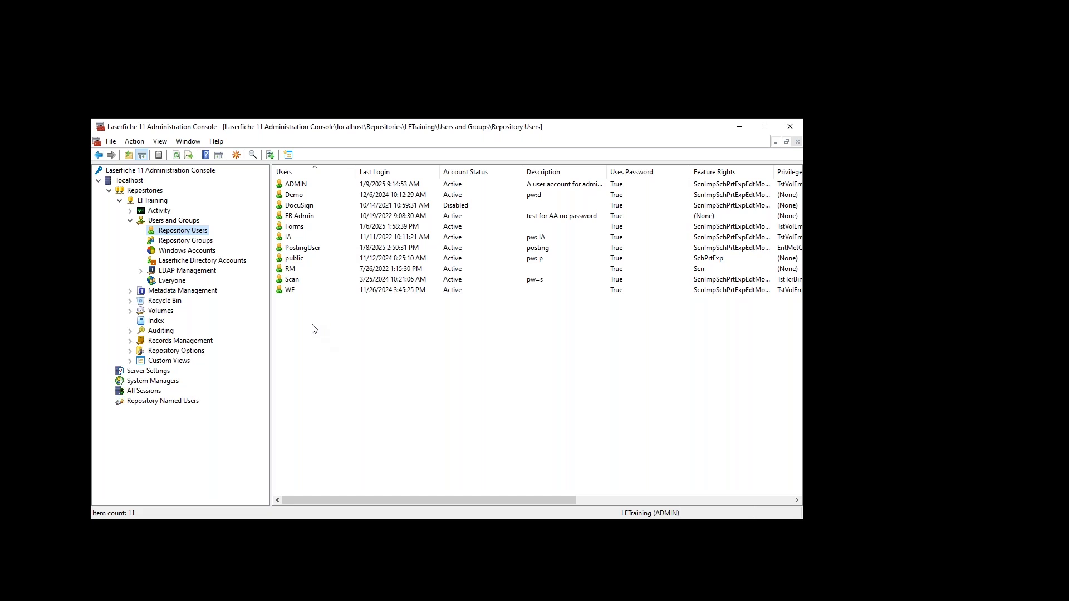
{"action": "left_click", "coordinate": [297, 291]}
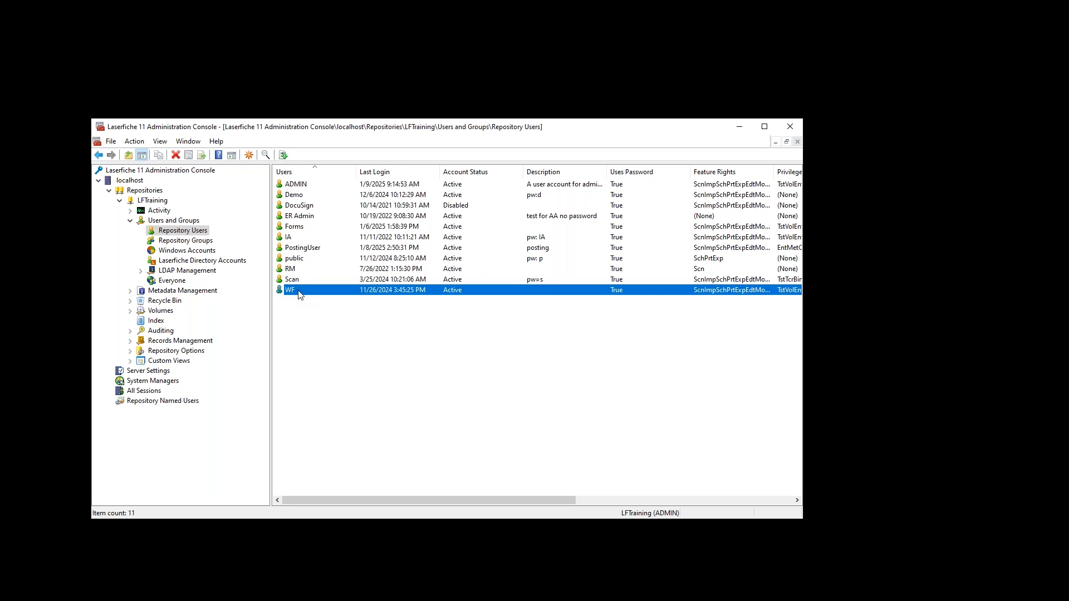
{"action": "left_click", "coordinate": [299, 228]}
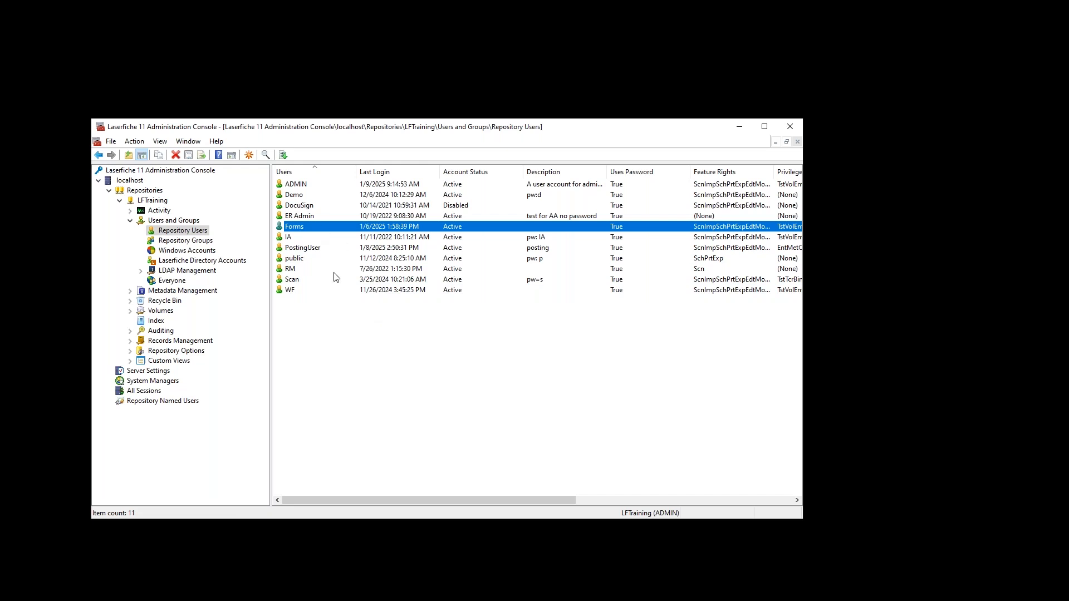
{"action": "double_click", "coordinate": [303, 227]}
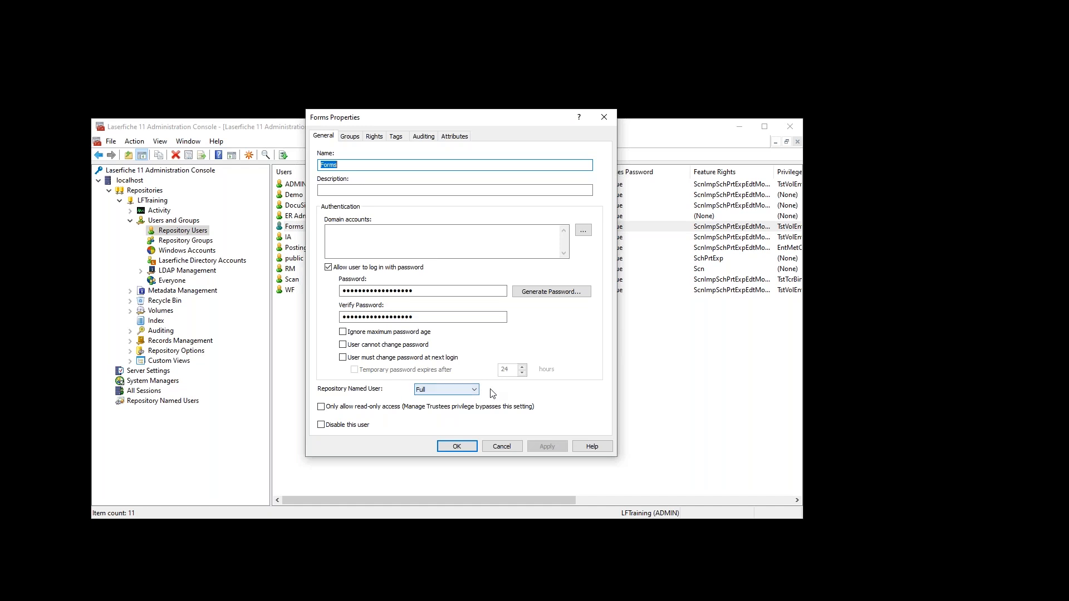
{"action": "left_click", "coordinate": [502, 446]}
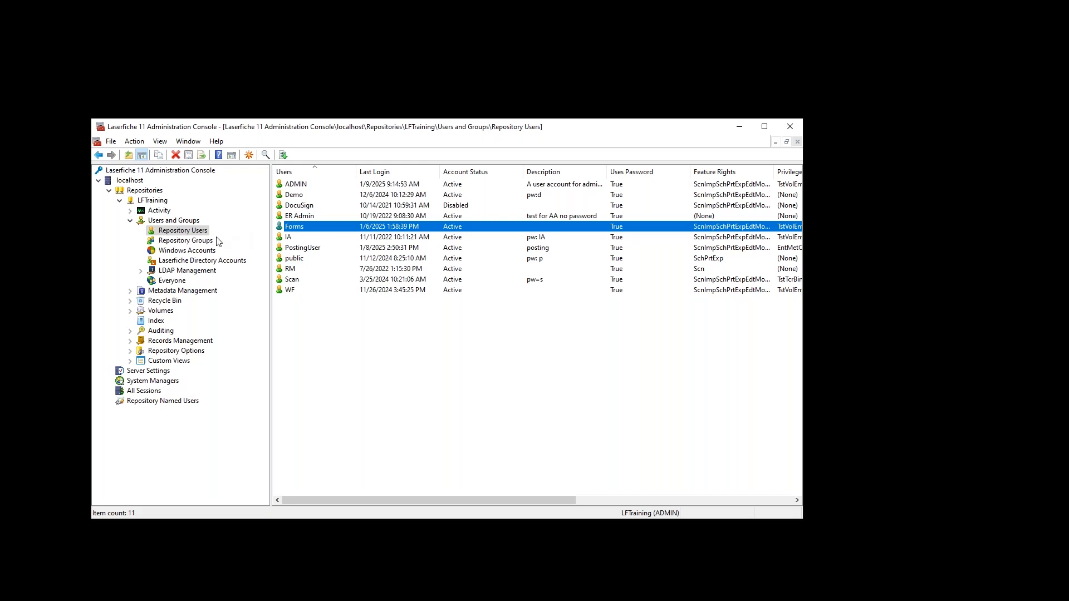
- View the Windows Accounts list, check the Demo user's properties unchanged, then return to Windows Accounts
{"action": "left_click", "coordinate": [194, 252]}
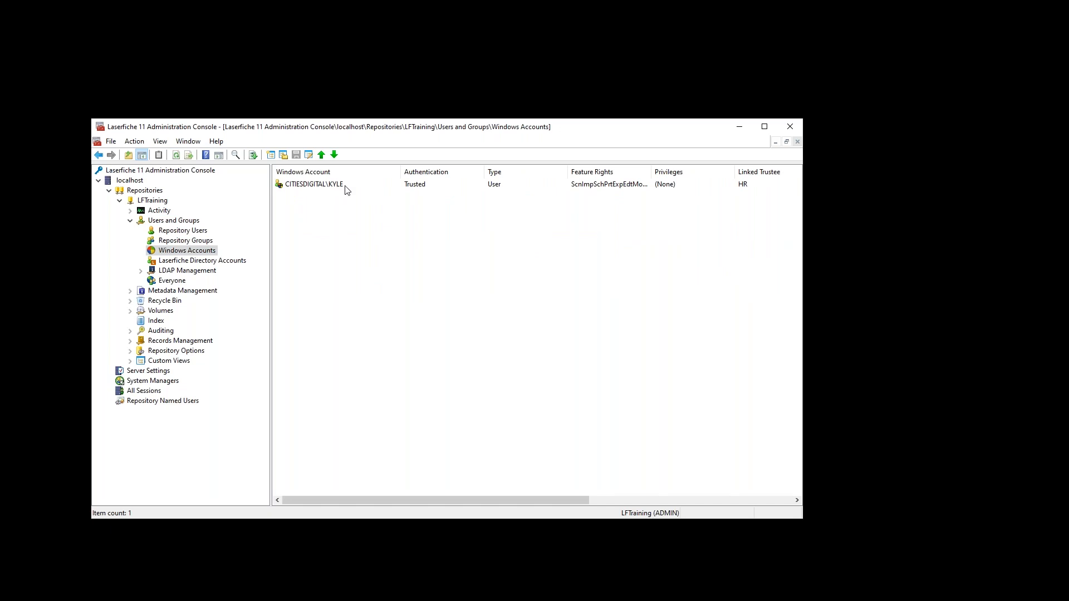
{"action": "left_click", "coordinate": [193, 233]}
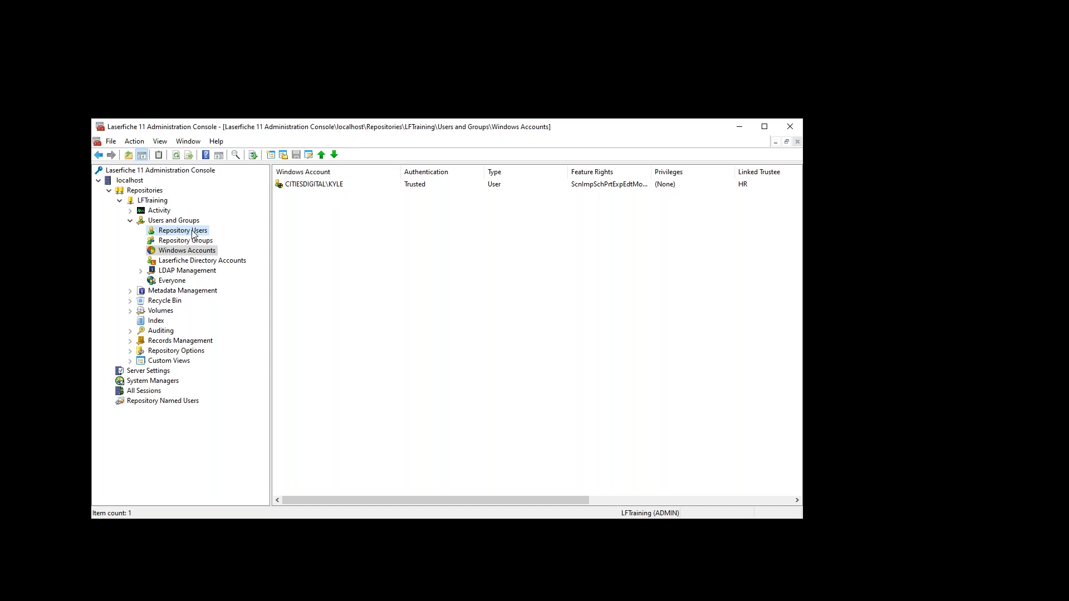
{"action": "double_click", "coordinate": [295, 195]}
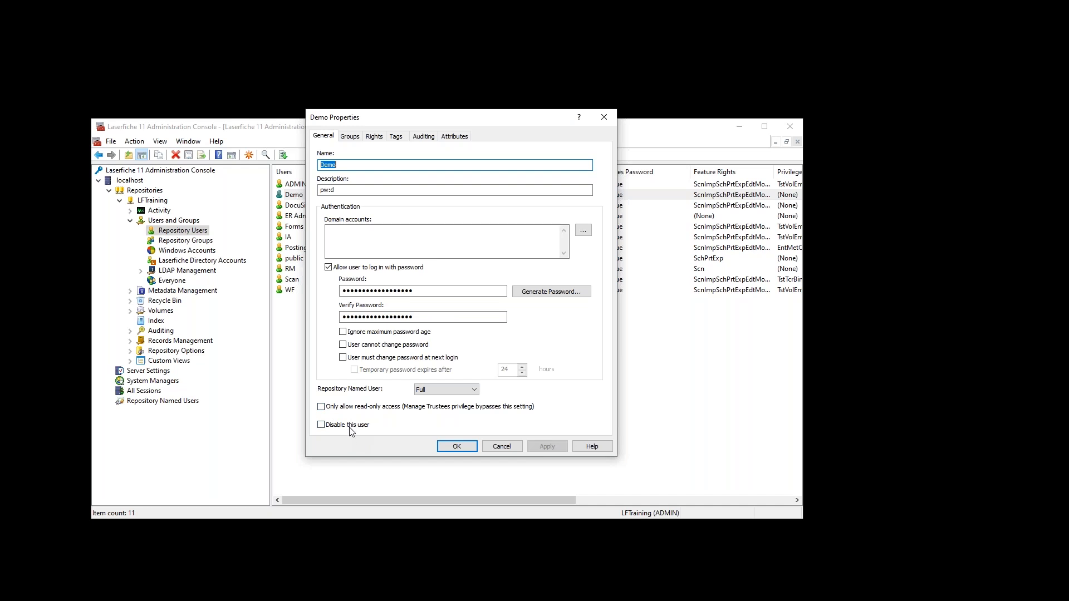
{"action": "left_click", "coordinate": [503, 442]}
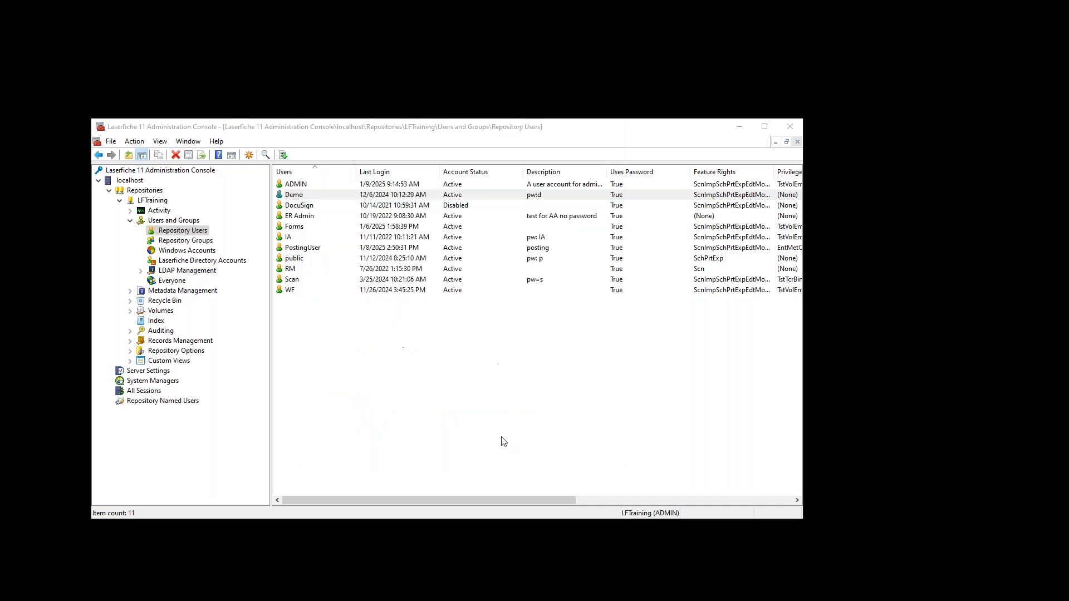
{"action": "left_click", "coordinate": [202, 253]}
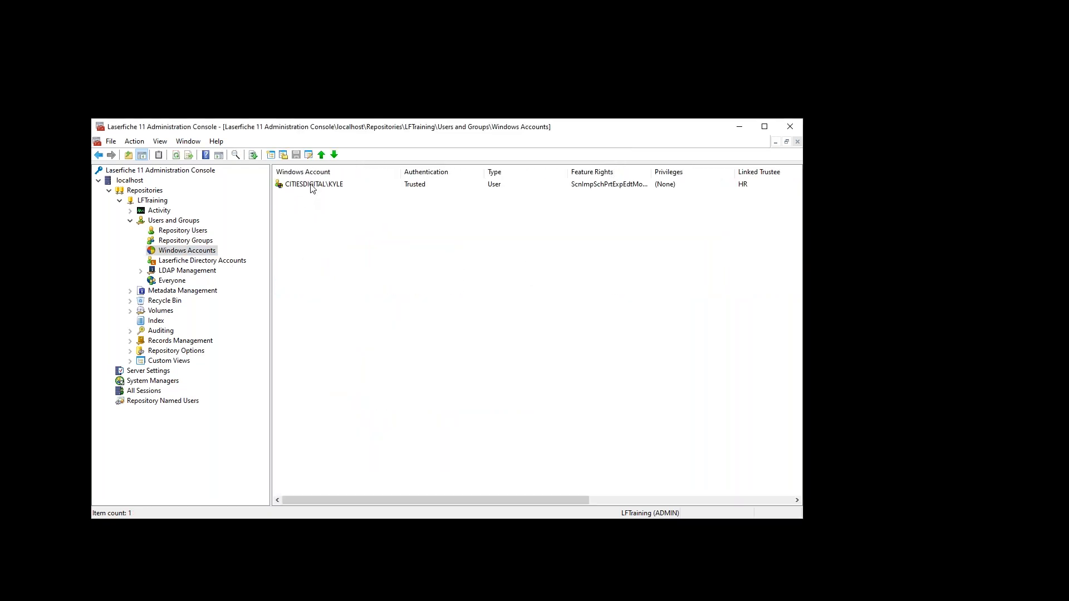
- Review the Windows account's properties without changes, then go back to the 11 repository users
{"action": "double_click", "coordinate": [306, 185]}
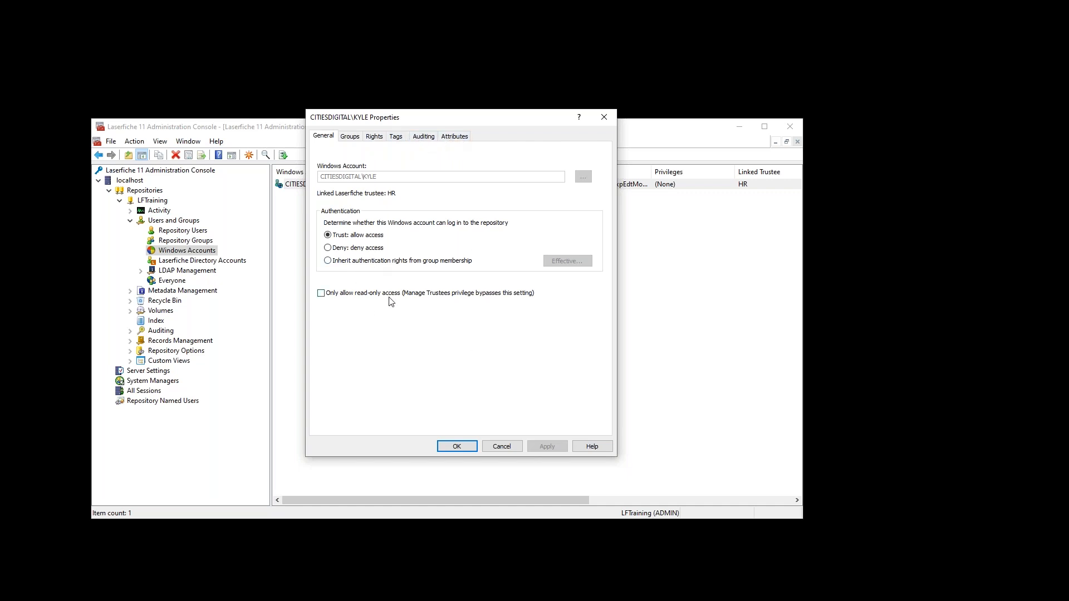
{"action": "left_click", "coordinate": [500, 449]}
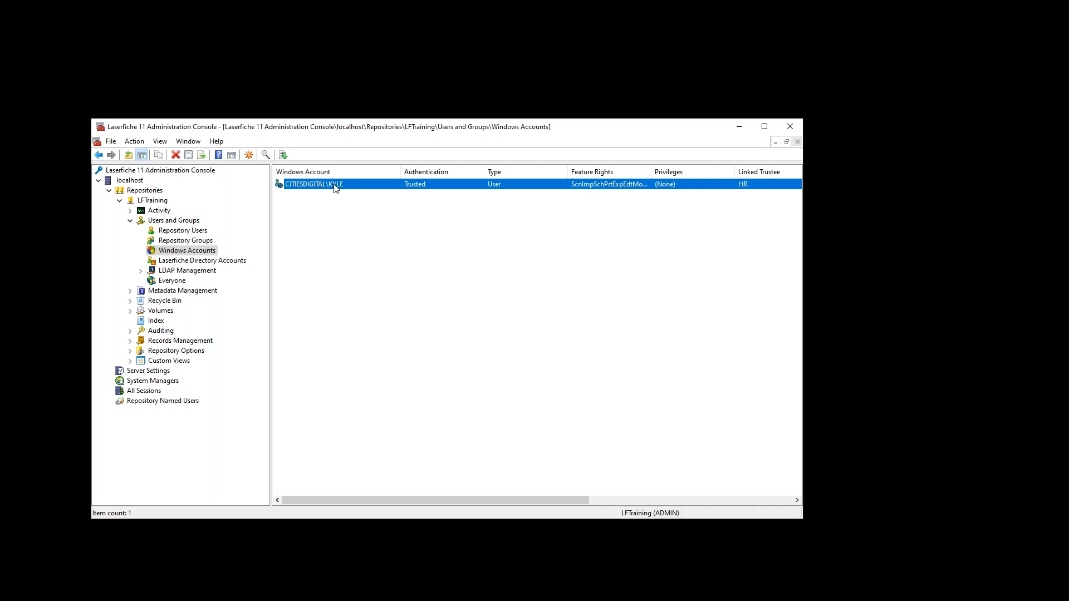
{"action": "left_click", "coordinate": [181, 231]}
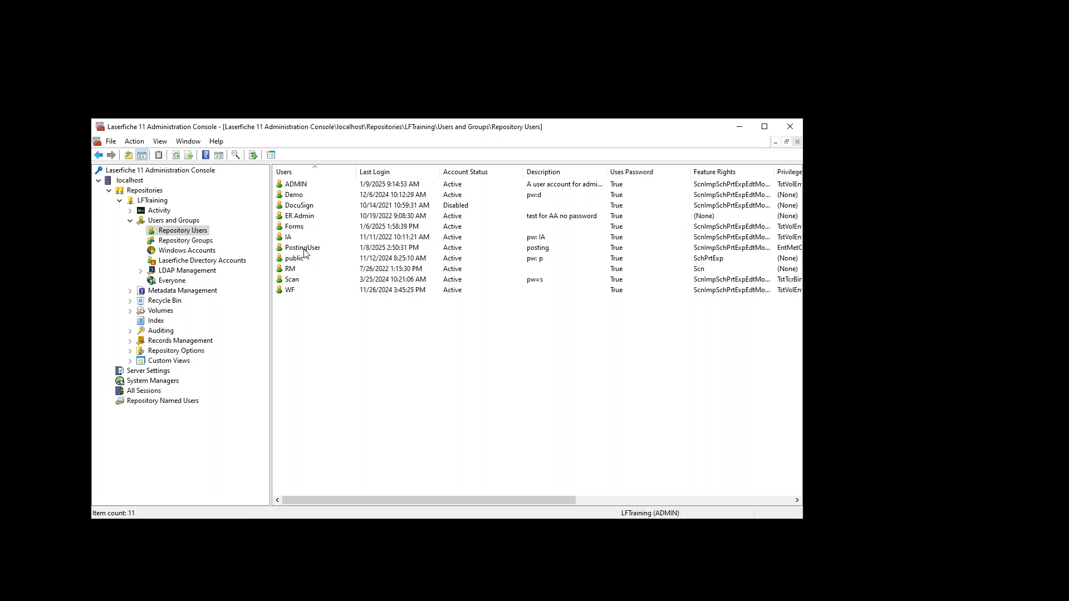
{"action": "left_click", "coordinate": [195, 262]}
{"action": "left_click", "coordinate": [297, 187]}
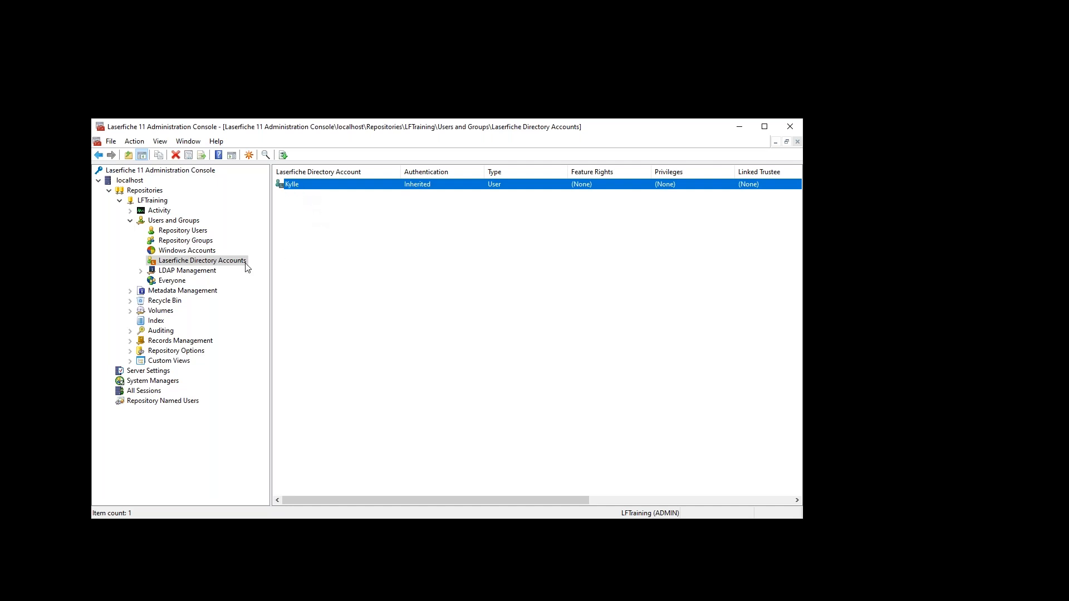
{"action": "left_click", "coordinate": [300, 193]}
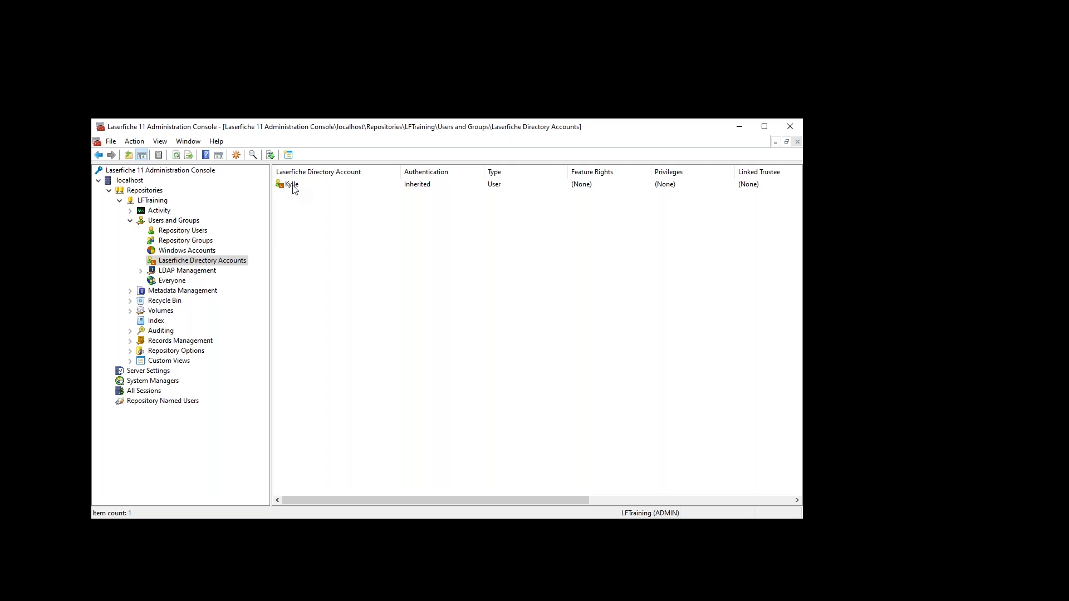
{"action": "left_click", "coordinate": [293, 186]}
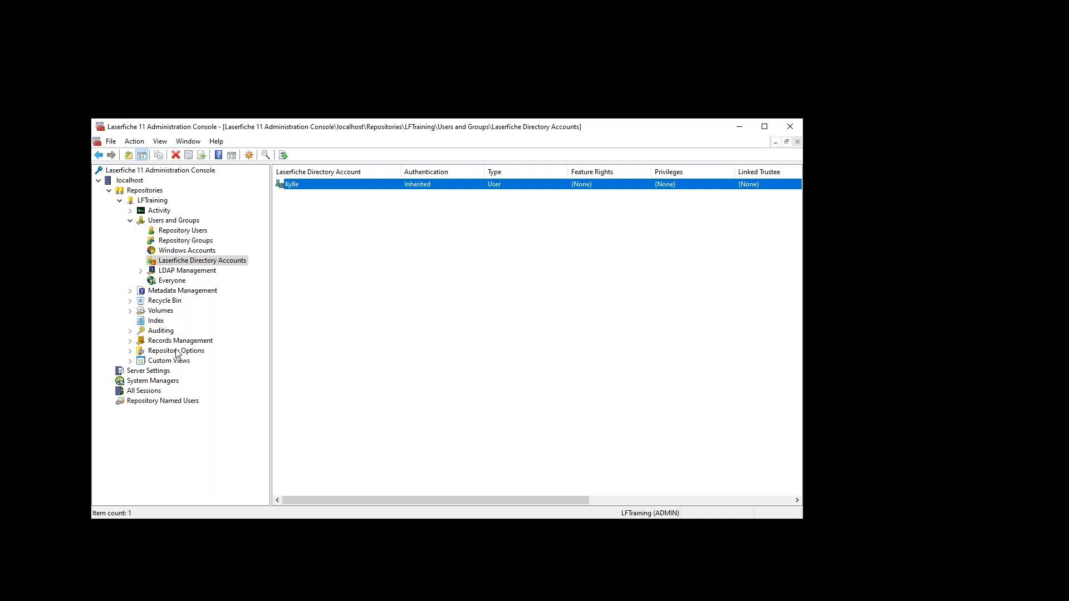
{"action": "double_click", "coordinate": [299, 186]}
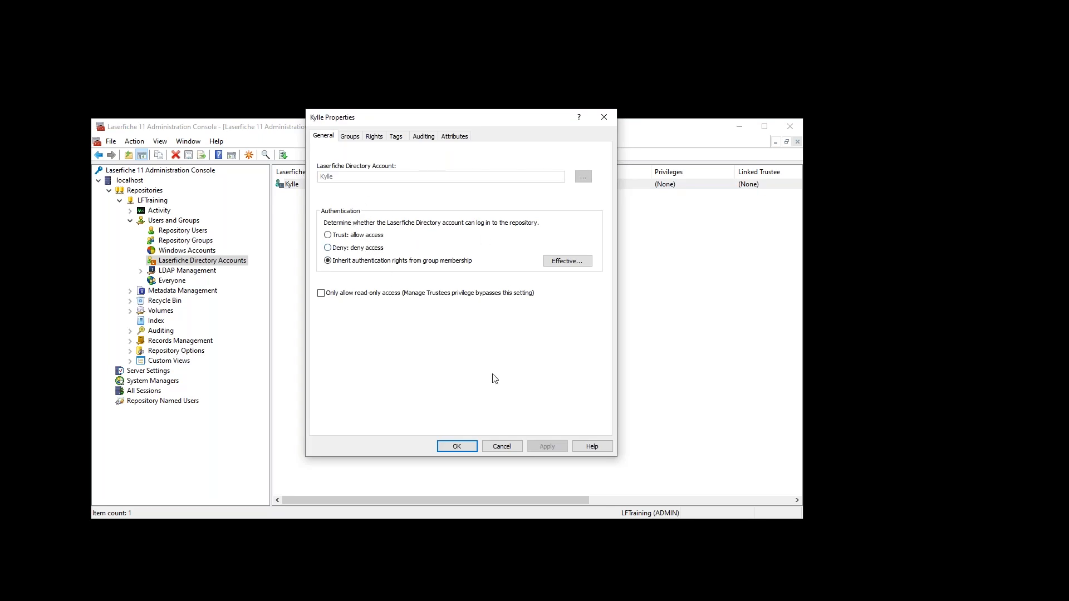
{"action": "left_click", "coordinate": [506, 446]}
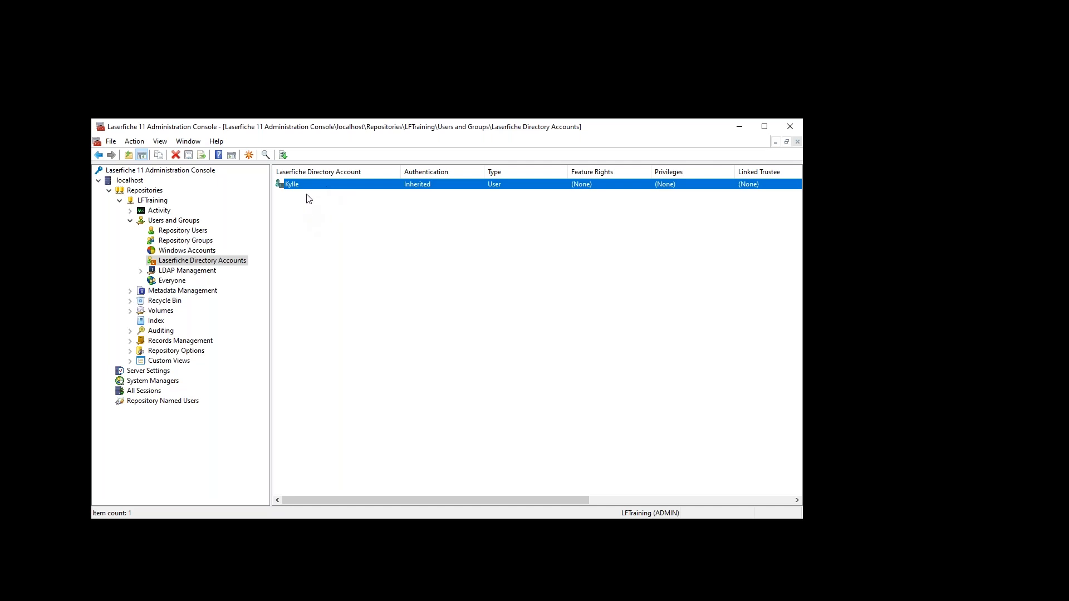
{"action": "left_click", "coordinate": [187, 231]}
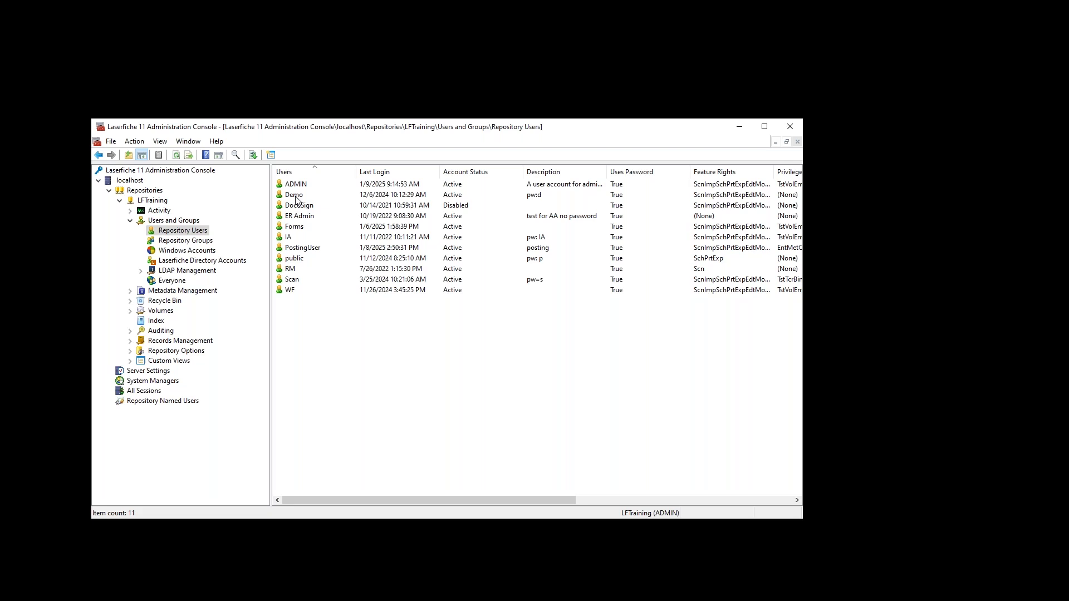
- In Demo's properties, generate and discard a policy password, then tick 'User must change password at next login'
{"action": "double_click", "coordinate": [294, 196]}
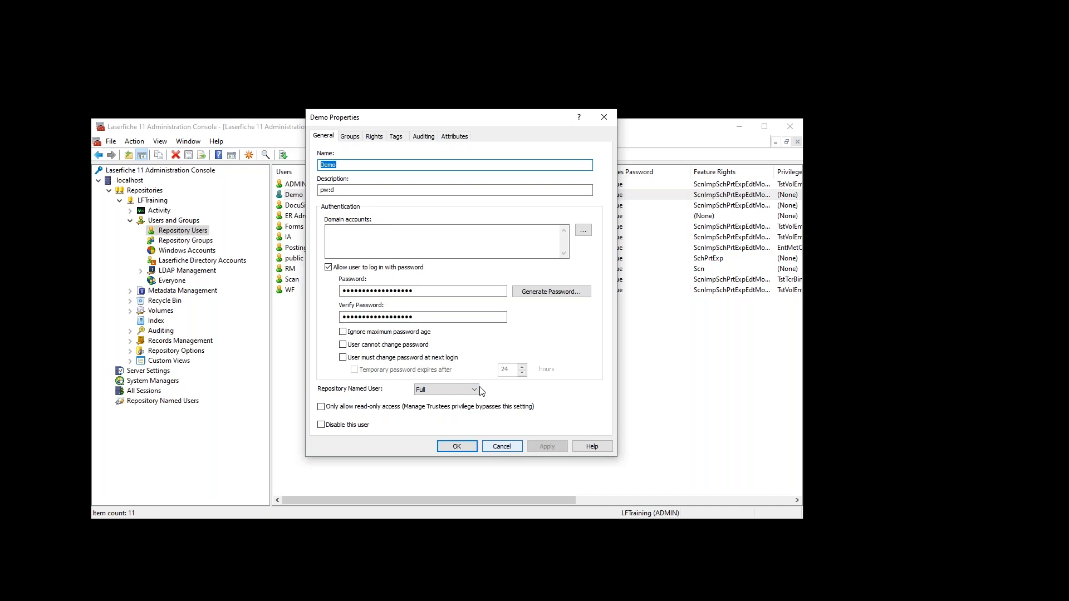
{"action": "double_click", "coordinate": [438, 290]}
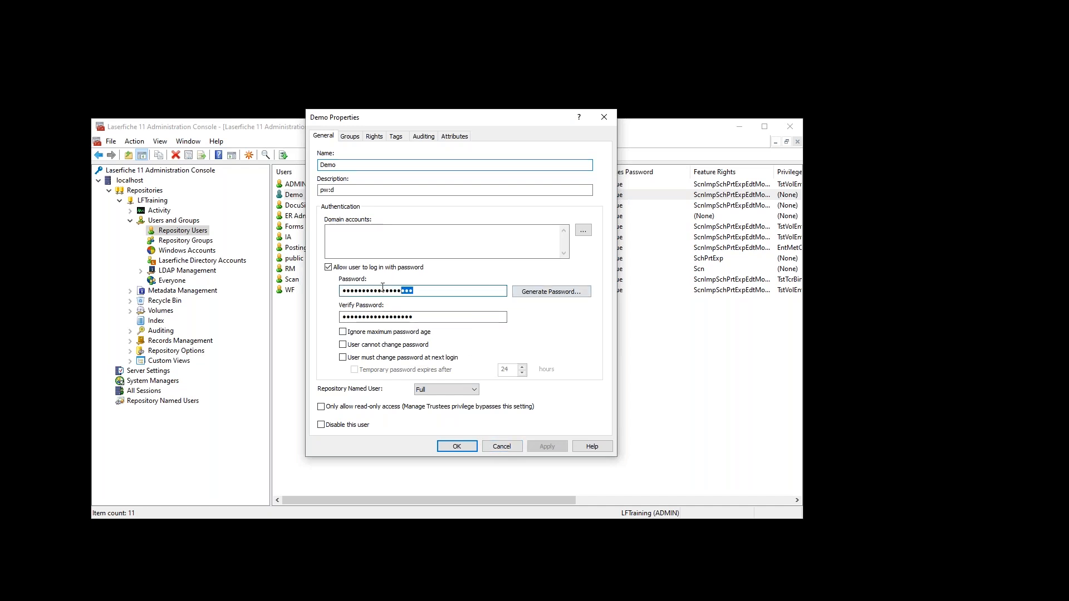
{"action": "left_click", "coordinate": [527, 290]}
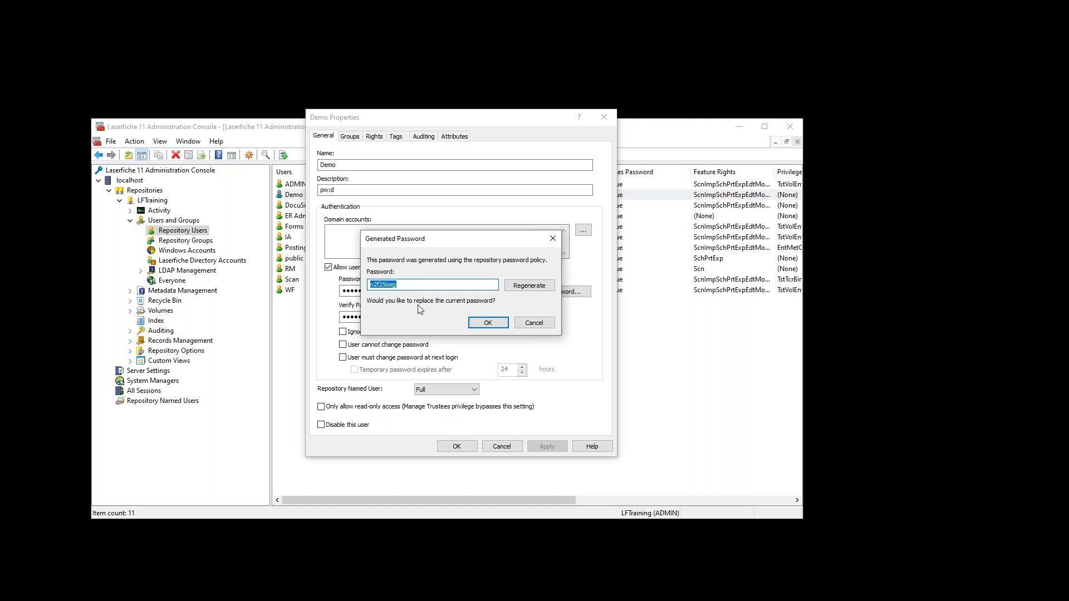
{"action": "left_click", "coordinate": [534, 323]}
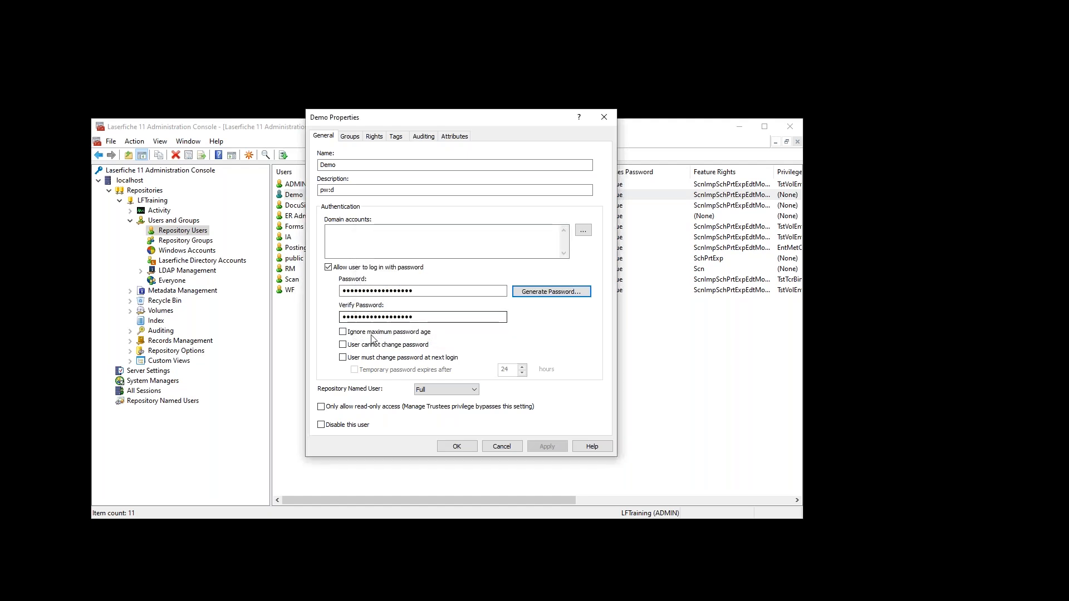
{"action": "left_click", "coordinate": [348, 358]}
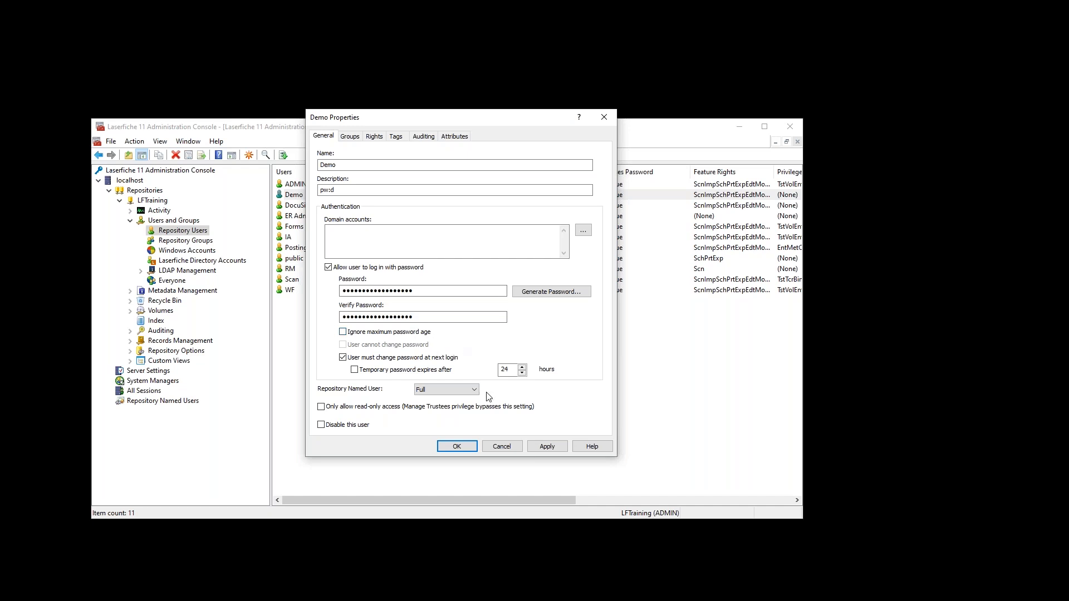
{"action": "left_click", "coordinate": [492, 447]}
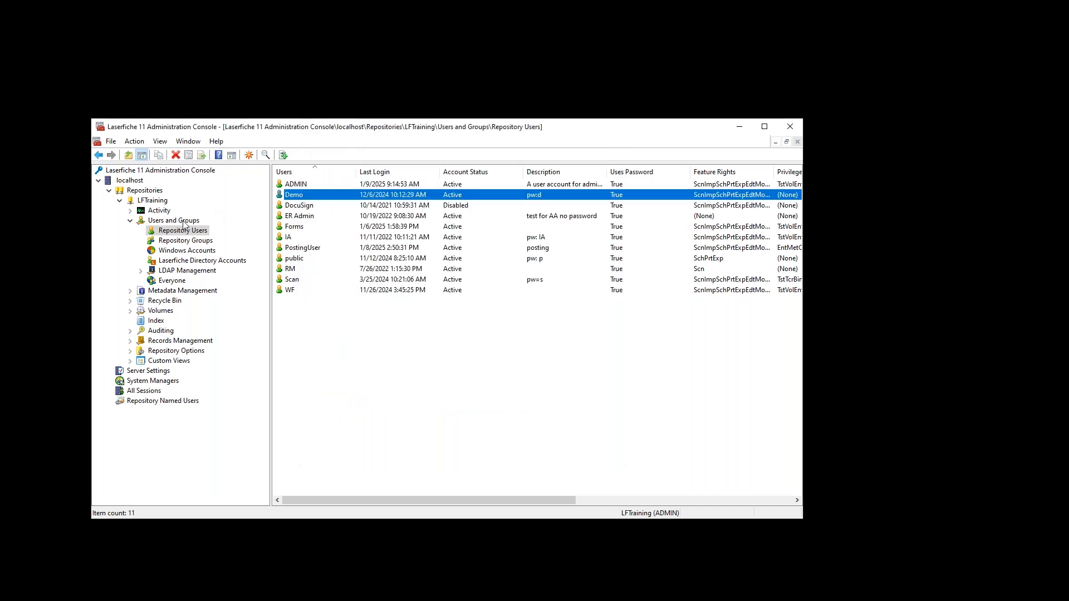
- Open the repository's Password Policy and enable periodic password expiration, selecting the expiry-days value
{"action": "left_click", "coordinate": [131, 351]}
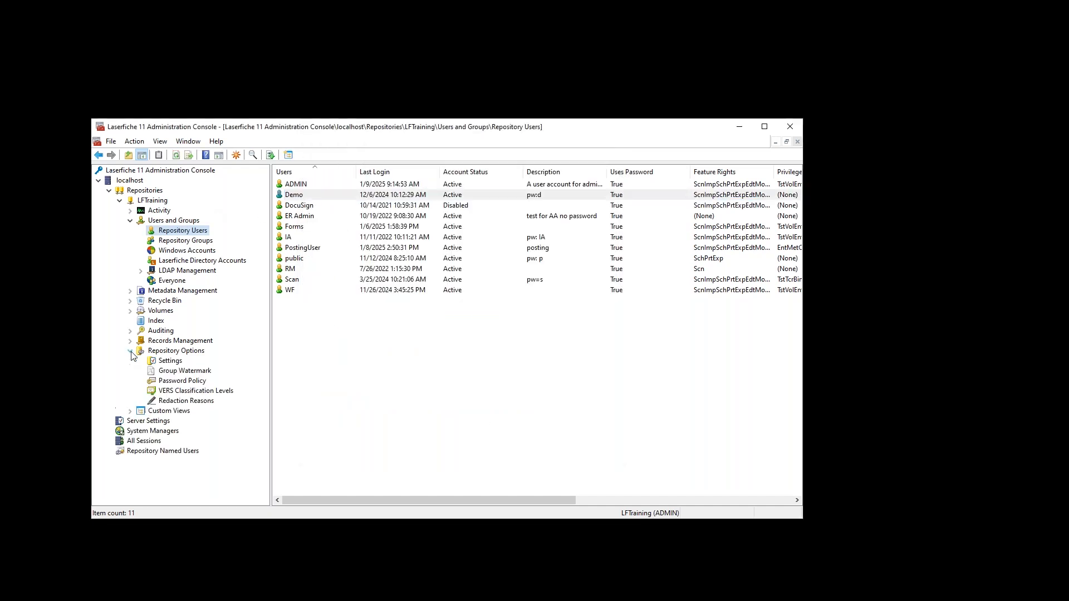
{"action": "left_click", "coordinate": [184, 382]}
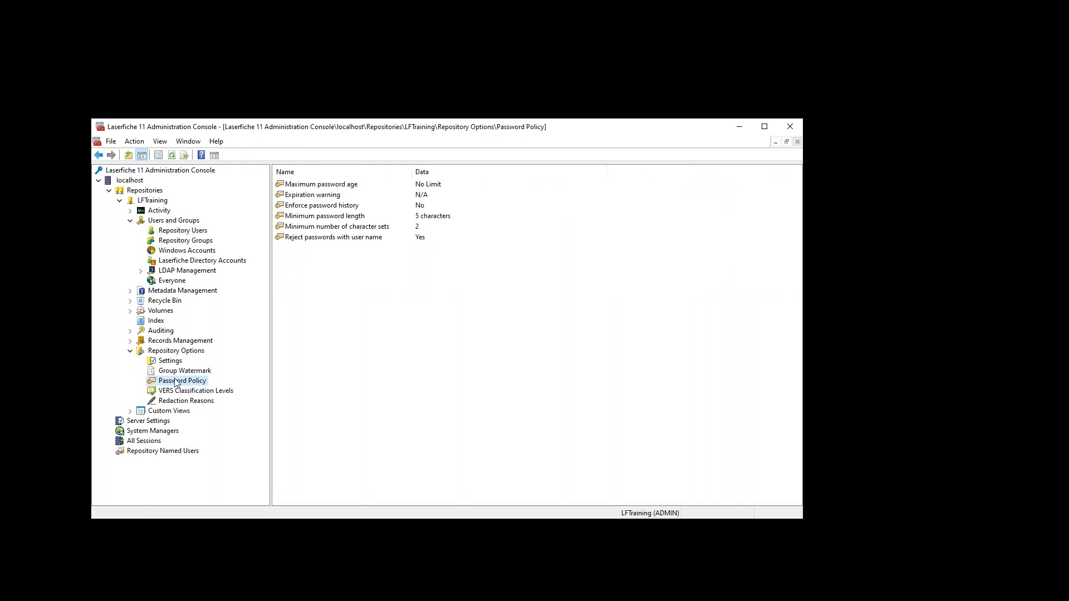
{"action": "double_click", "coordinate": [321, 186]}
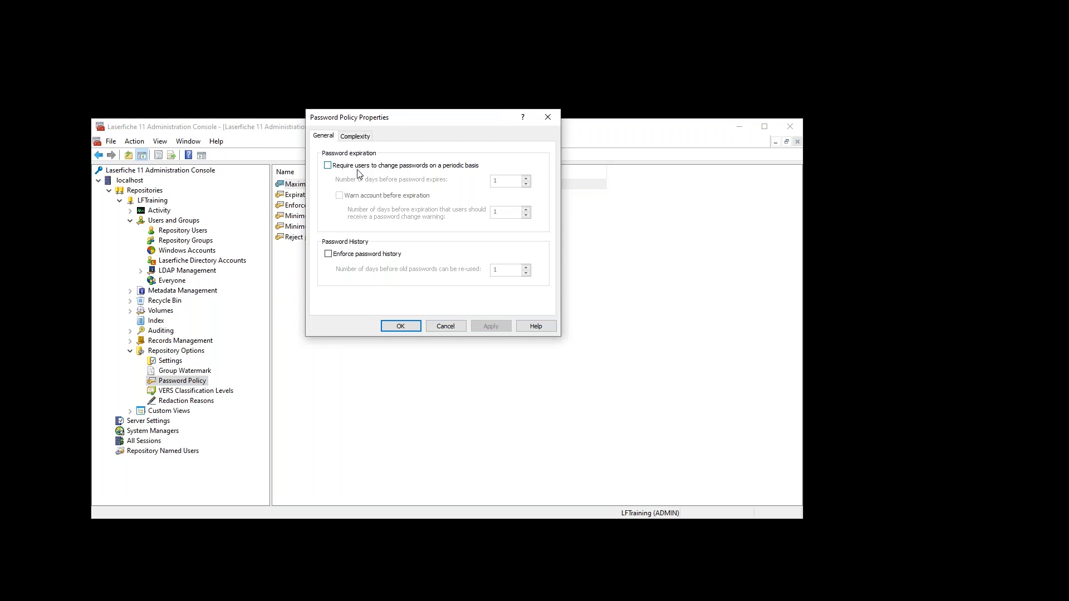
{"action": "left_click", "coordinate": [328, 166]}
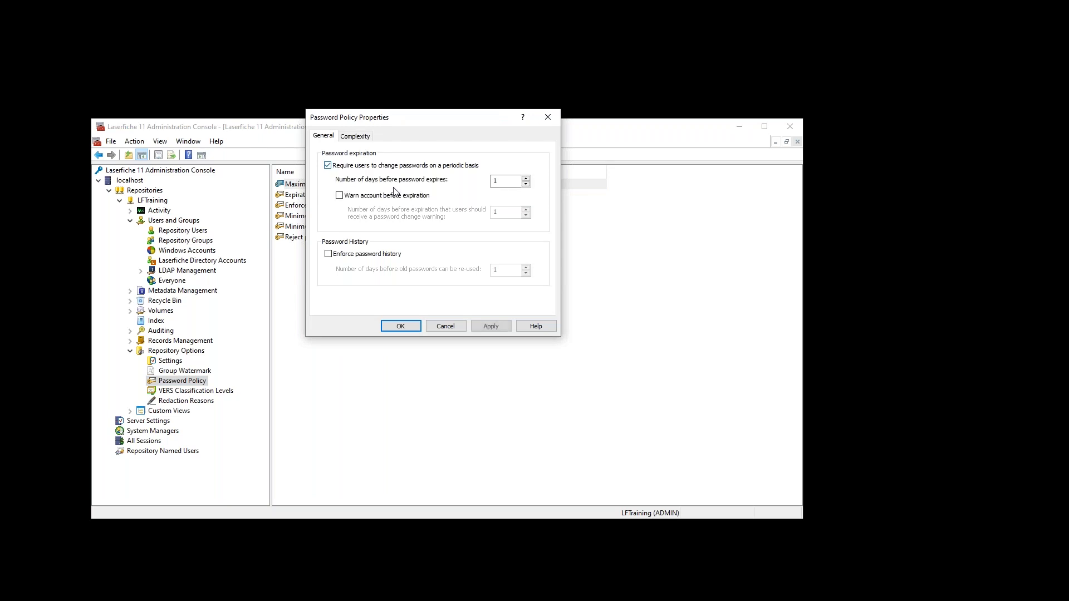
{"action": "left_click", "coordinate": [506, 182]}
{"action": "double_click", "coordinate": [499, 180]}
- Turn on the expiry warning with its warning days and enforce password history
{"action": "left_click", "coordinate": [339, 196]}
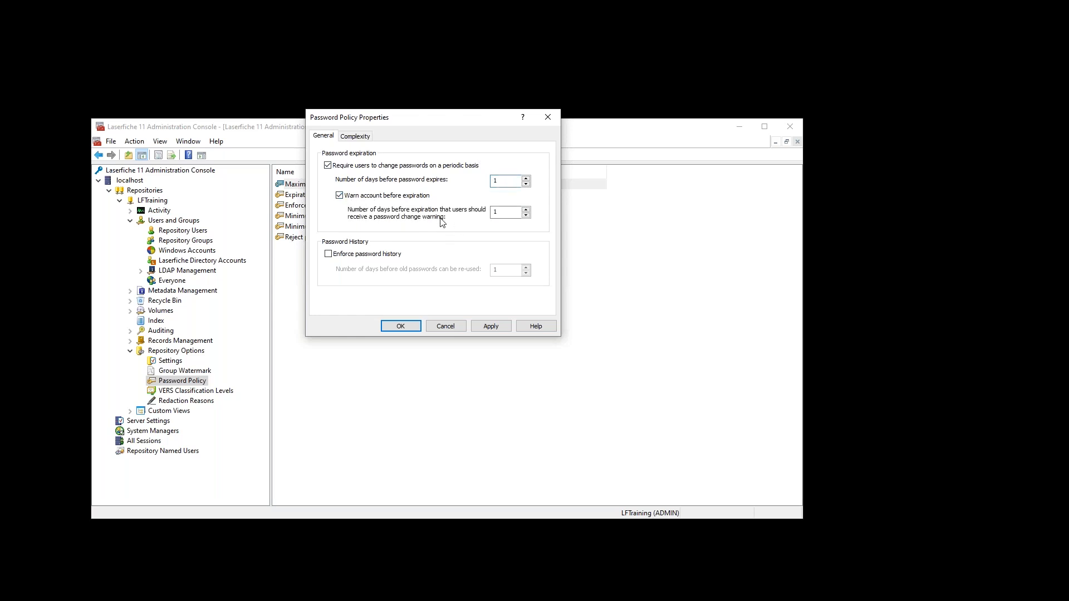
{"action": "left_click", "coordinate": [498, 213]}
{"action": "left_click", "coordinate": [346, 255]}
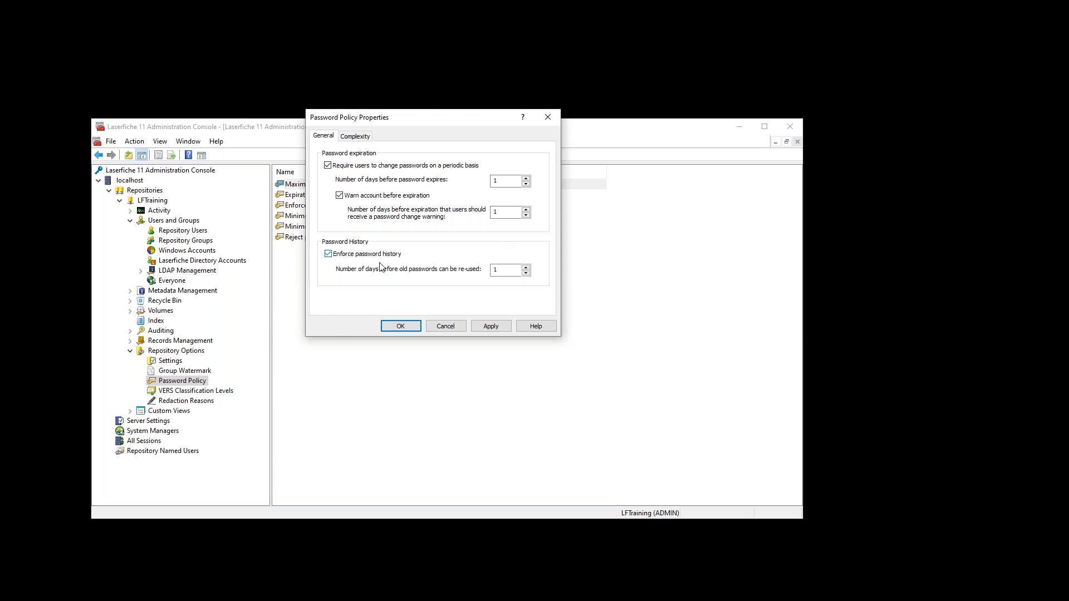
{"action": "key", "text": "Tab"}
- Review the Complexity requirements, cancel the policy unsaved, and return to Repository Users
{"action": "left_click", "coordinate": [350, 140]}
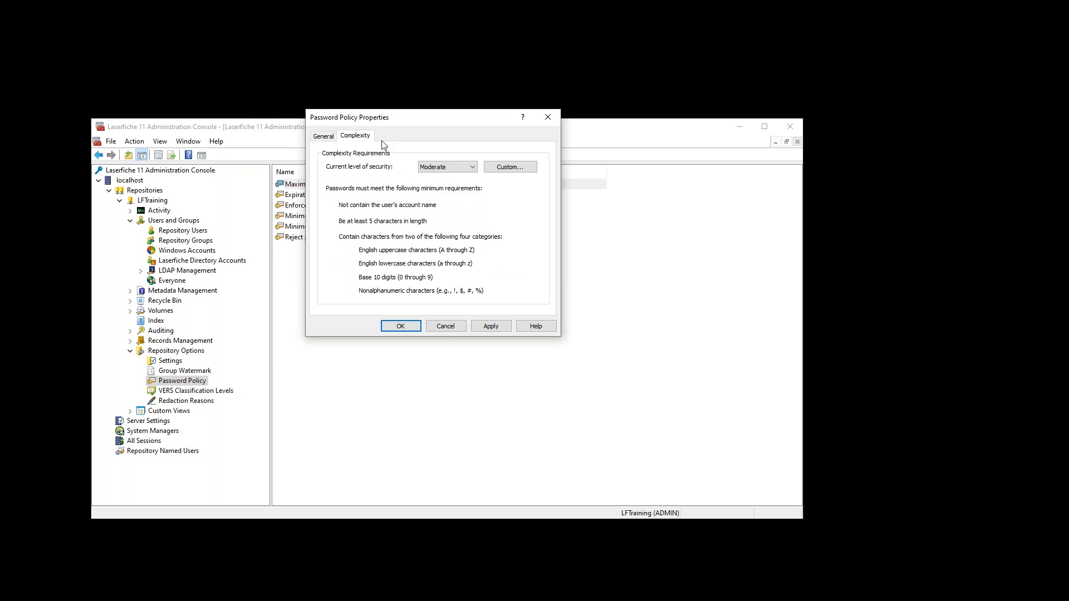
{"action": "left_click_drag", "start_coordinate": [403, 131], "coordinate": [543, 176]}
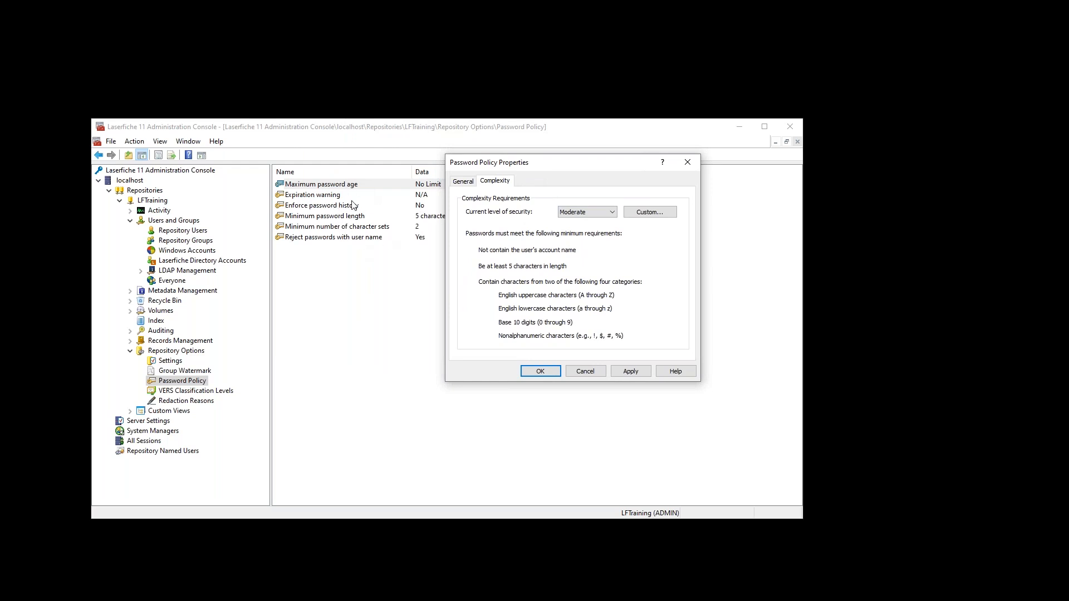
{"action": "left_click", "coordinate": [584, 371]}
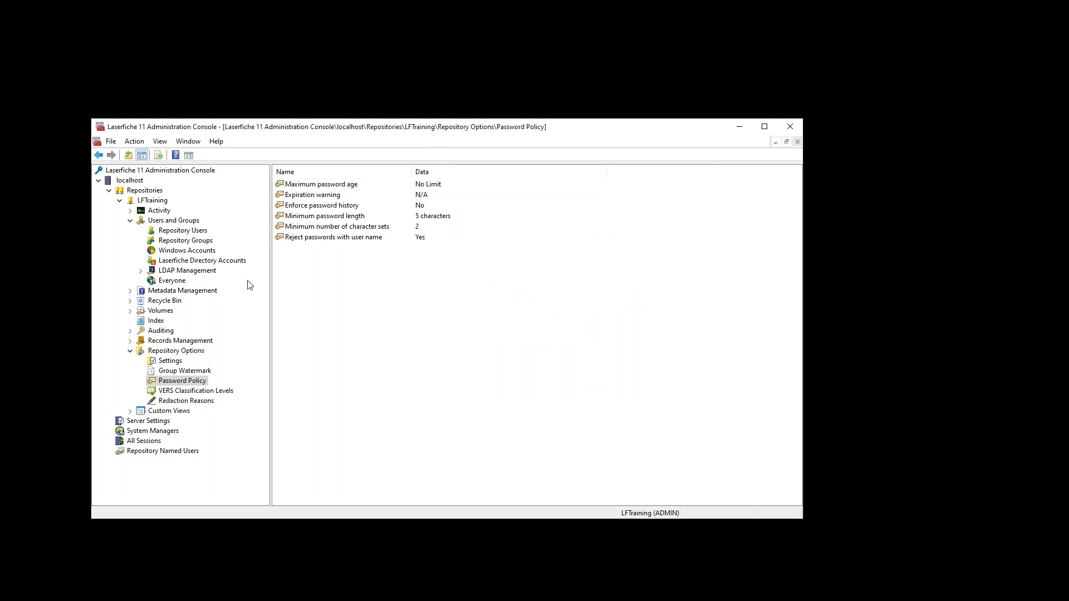
{"action": "left_click", "coordinate": [195, 232]}
- Open Demo Properties, showing a Full named user with password login
{"action": "double_click", "coordinate": [305, 196]}
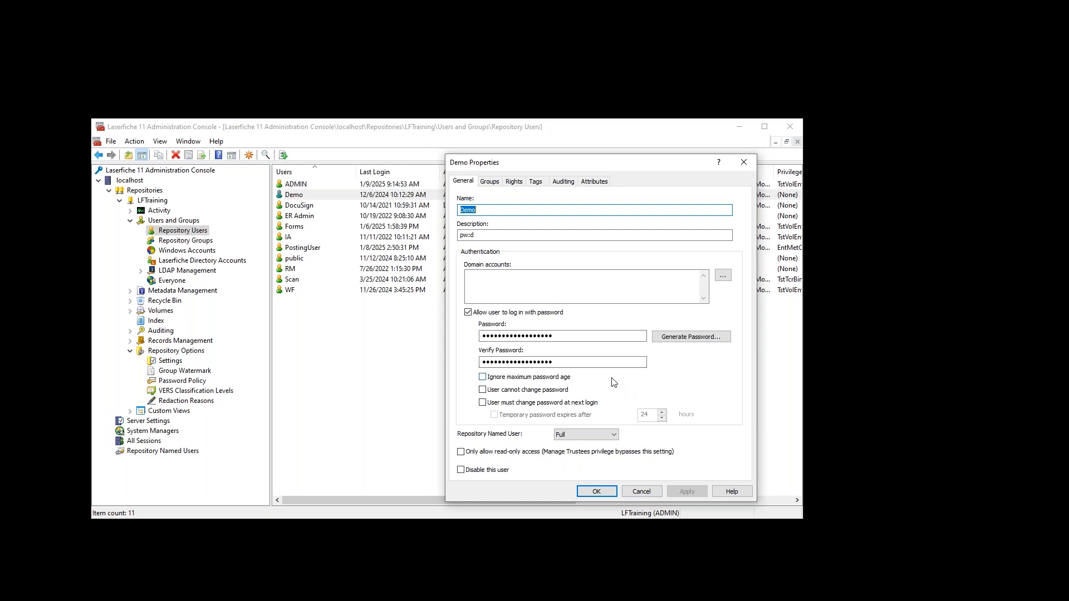
- Cancel Demo Properties and show the Windows Accounts list with its one trusted account
{"action": "left_click", "coordinate": [640, 492]}
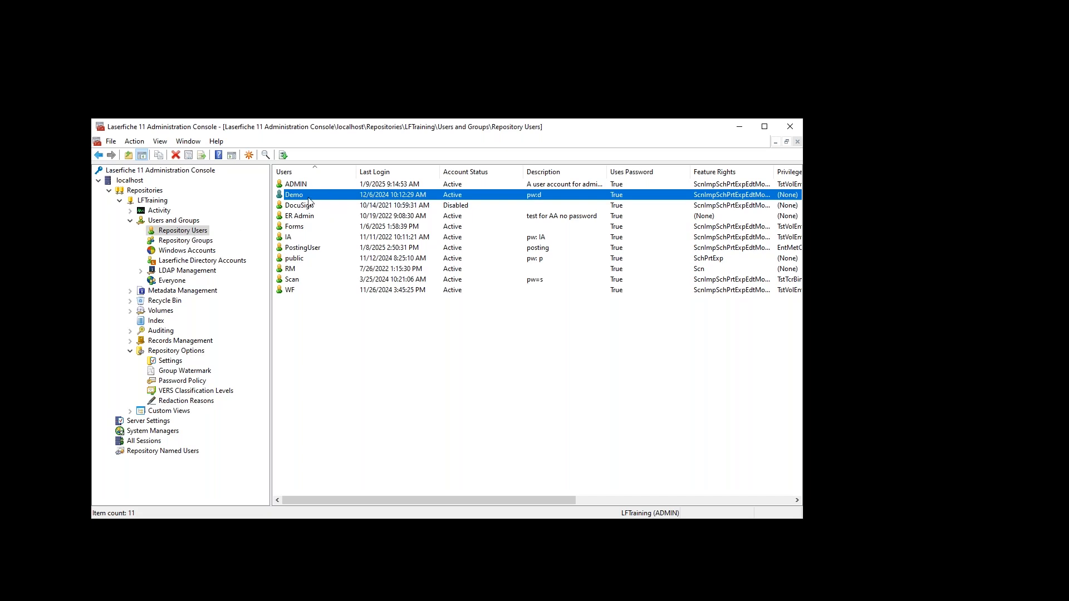
{"action": "left_click", "coordinate": [187, 251]}
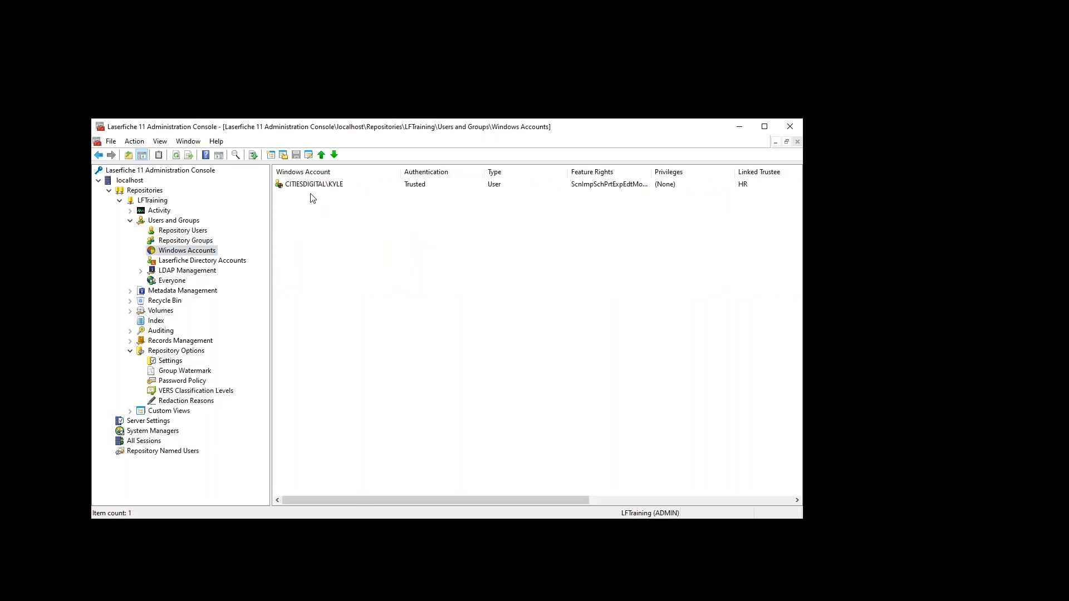
- Inspect the Windows account's Rights tab, then close its properties
{"action": "double_click", "coordinate": [311, 186]}
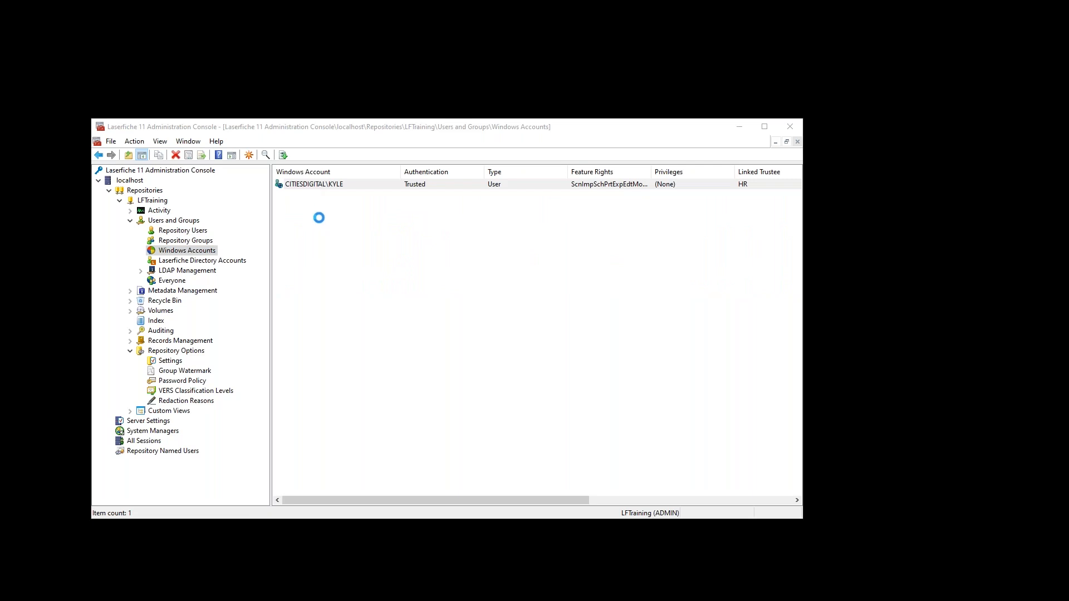
{"action": "left_click", "coordinate": [508, 184]}
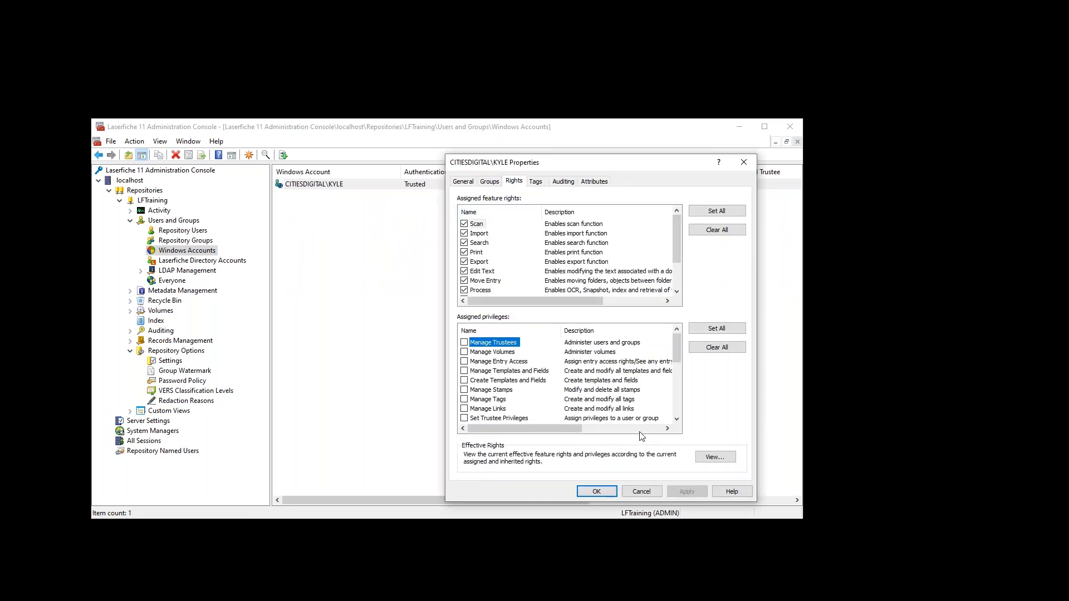
{"action": "left_click", "coordinate": [641, 493]}
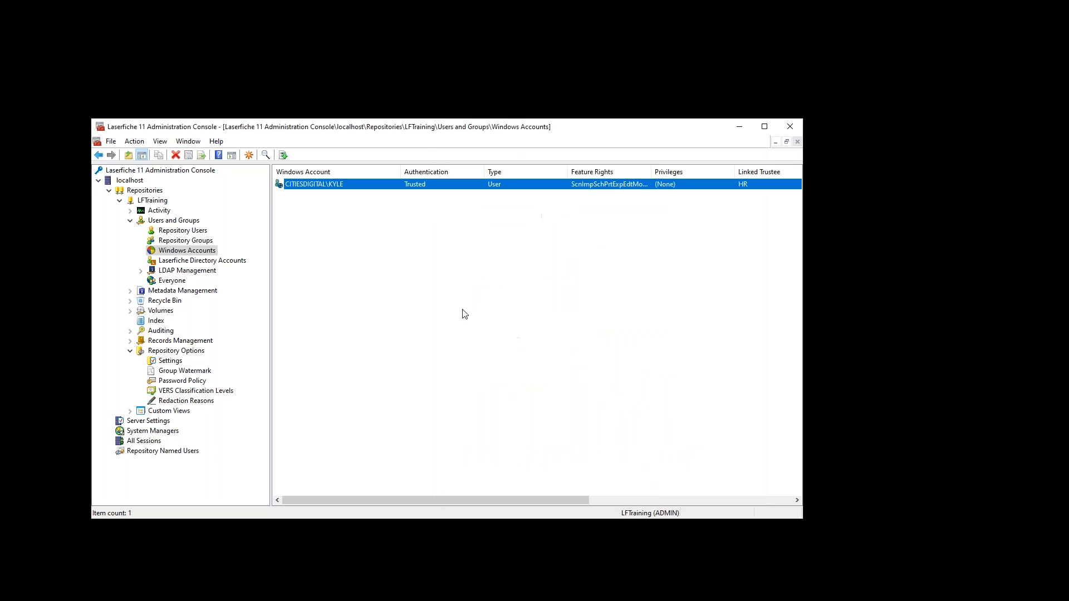
- Inspect the Demo user's Rights tab, then open the Laserfiche Directory account's properties
{"action": "left_click", "coordinate": [185, 241]}
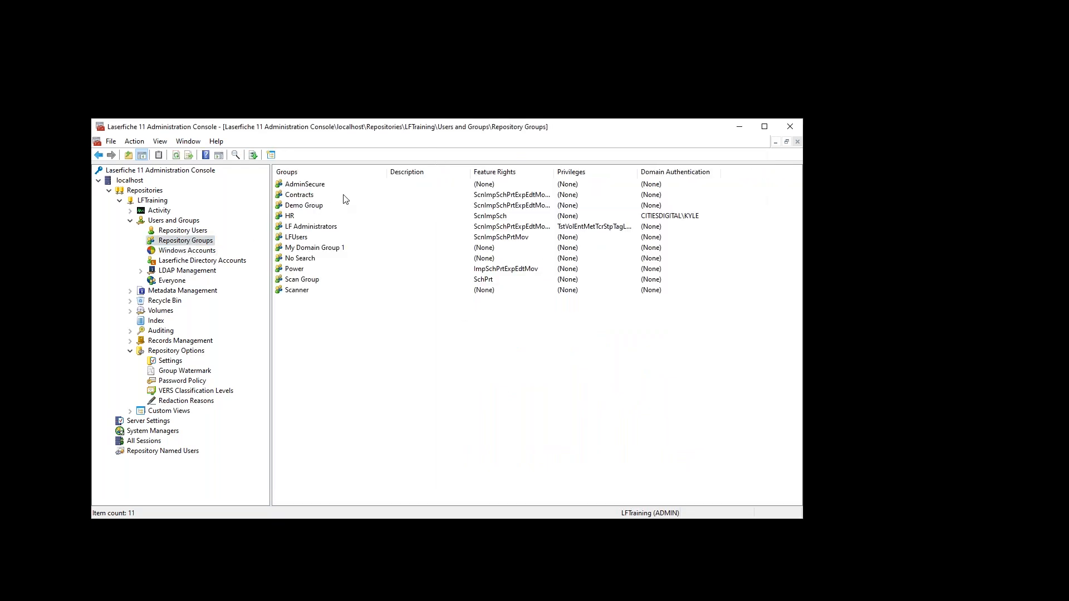
{"action": "left_click", "coordinate": [183, 231]}
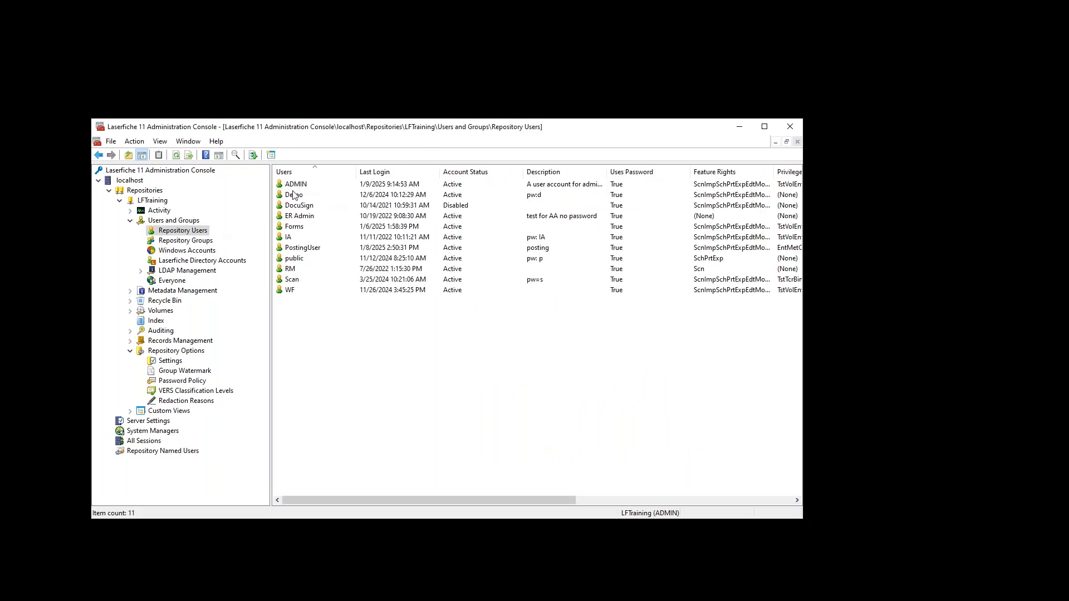
{"action": "double_click", "coordinate": [294, 196]}
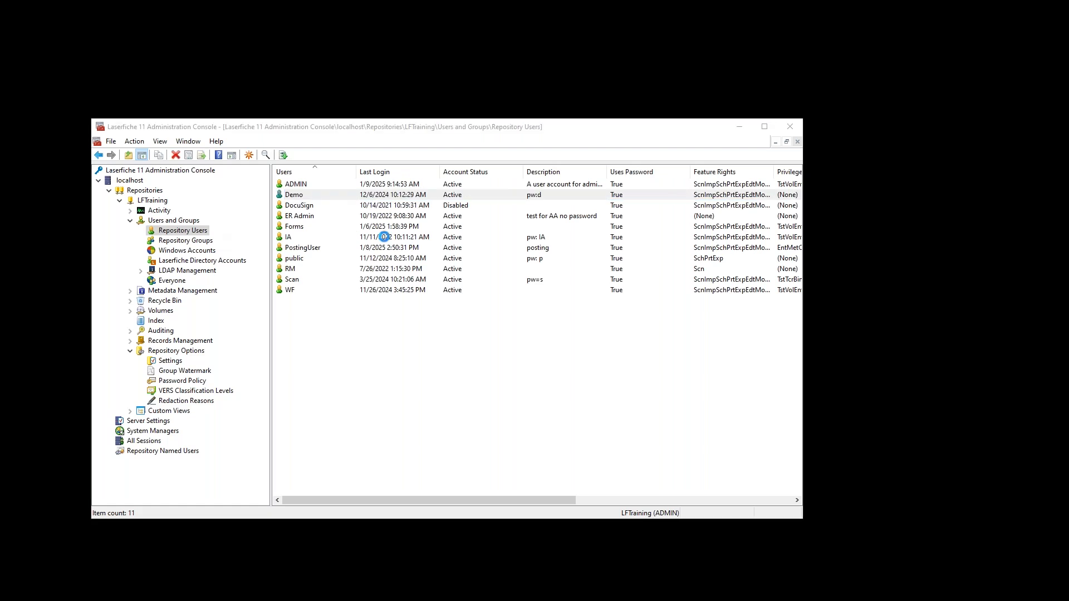
{"action": "left_click", "coordinate": [514, 181]}
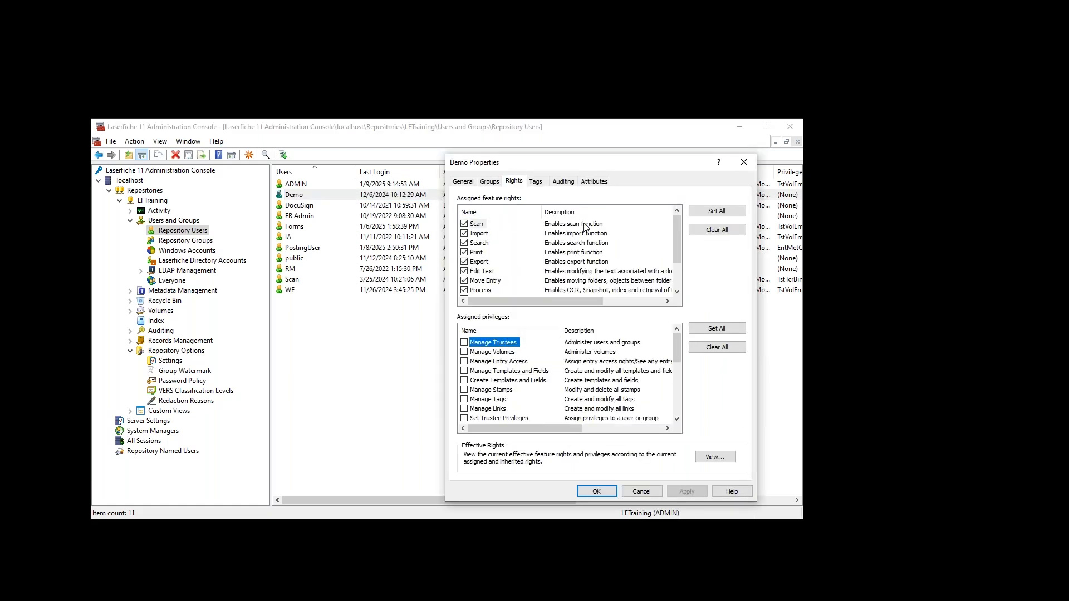
{"action": "left_click", "coordinate": [645, 492]}
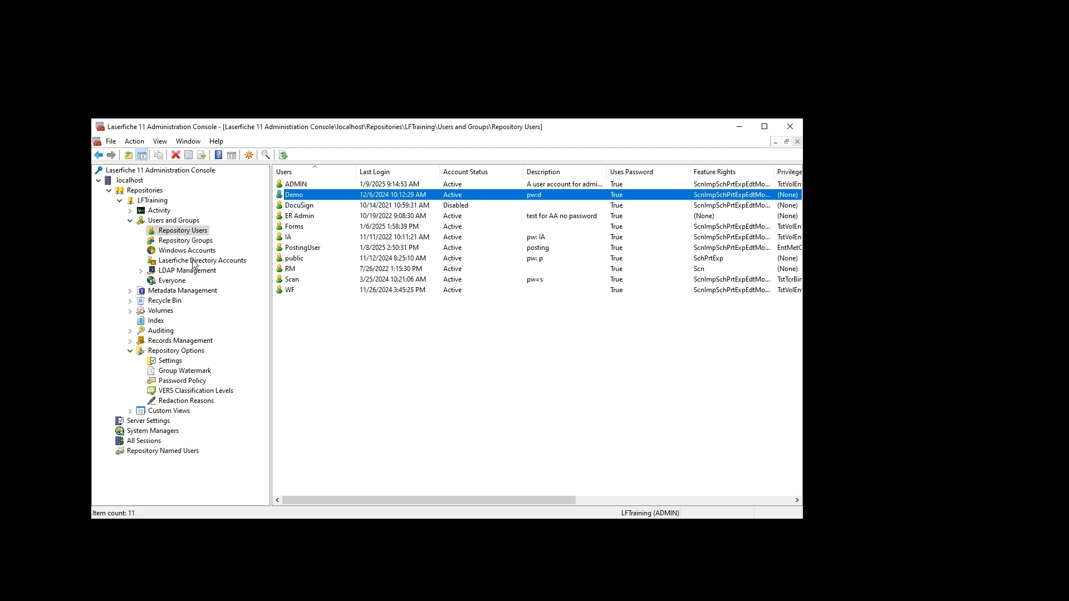
{"action": "left_click", "coordinate": [193, 261]}
{"action": "double_click", "coordinate": [289, 187]}
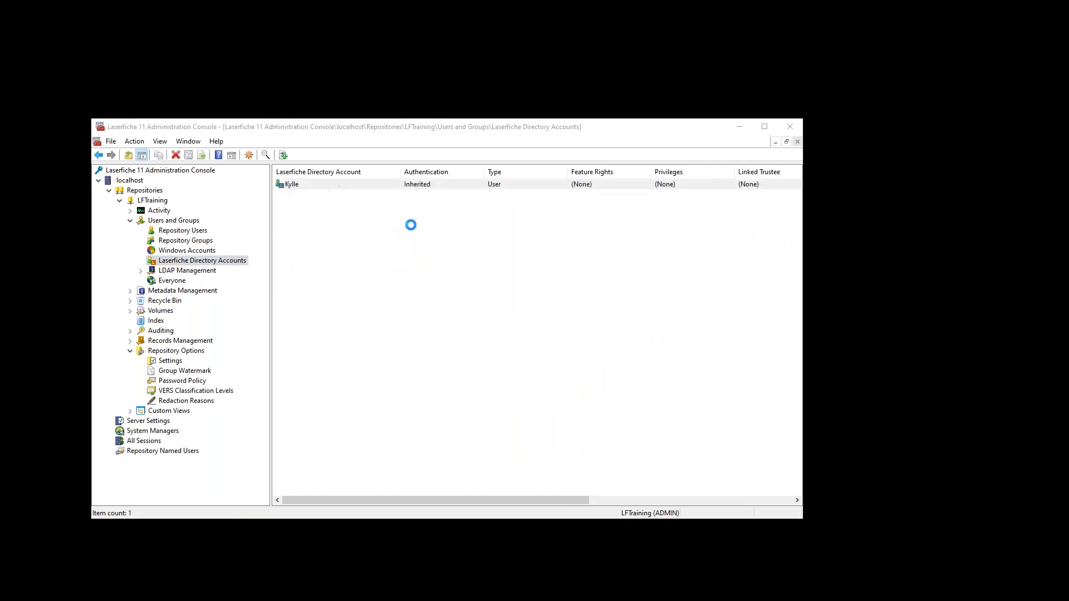
- Confirm the directory account has no rights, cancel, and return to the Windows Accounts list
{"action": "left_click", "coordinate": [514, 181]}
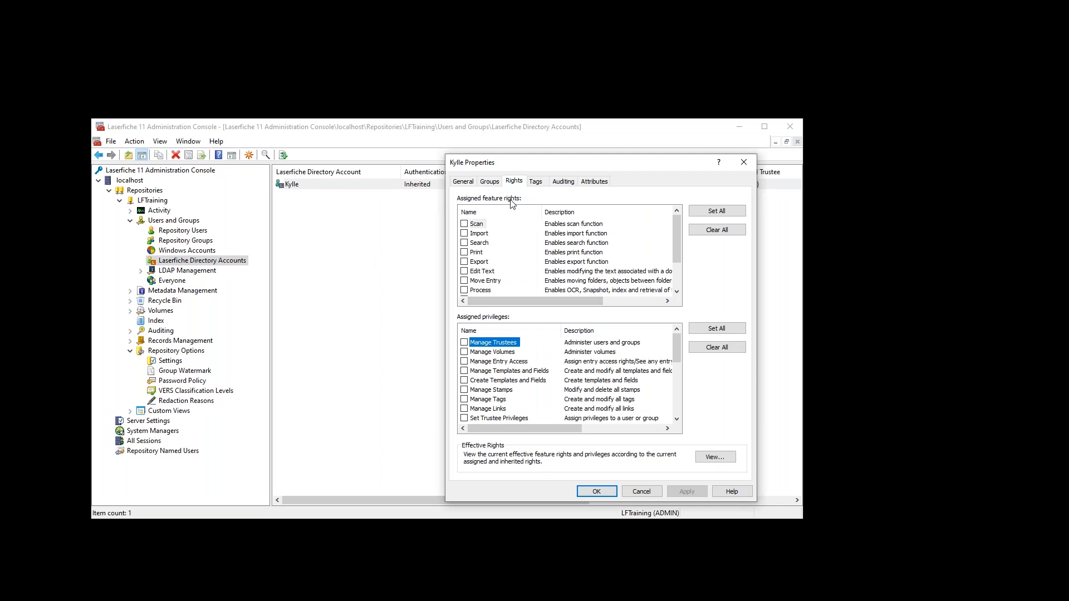
{"action": "left_click", "coordinate": [641, 492]}
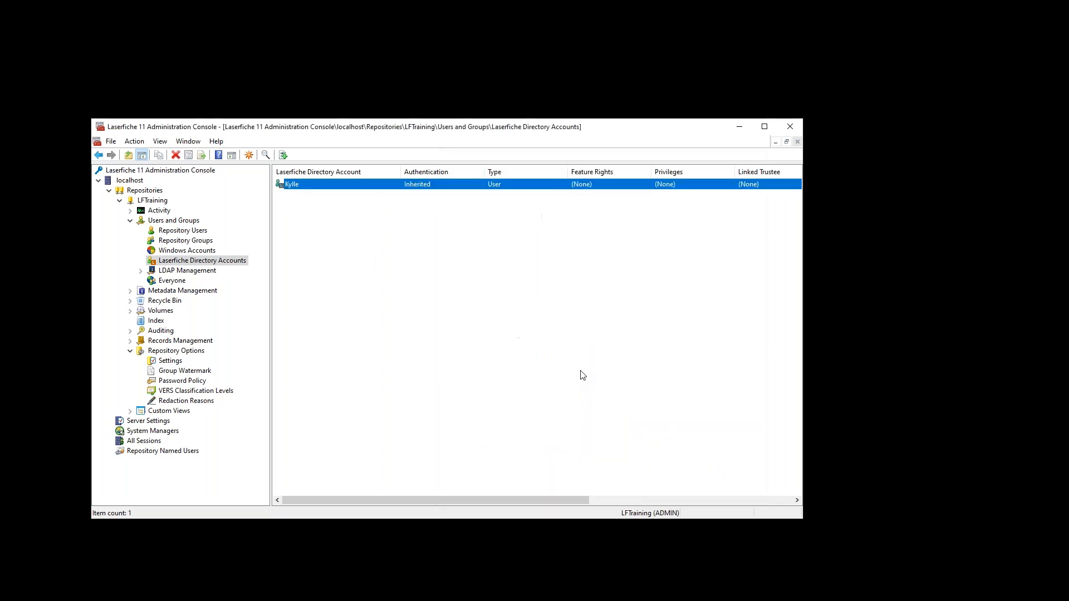
{"action": "left_click", "coordinate": [203, 251]}
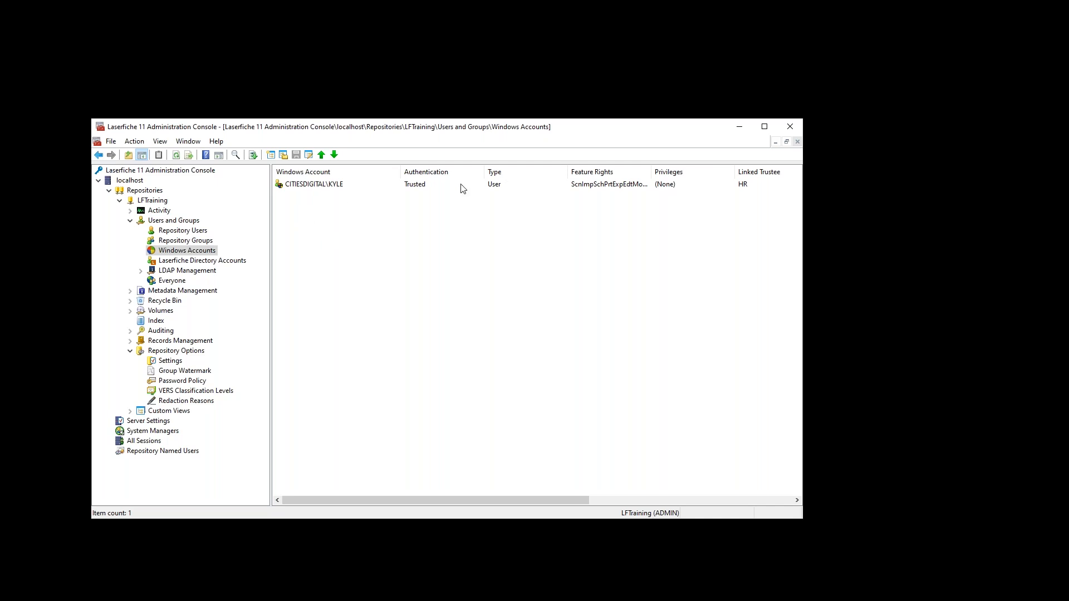
- Grant My Domain Group 1 all feature rights with Set All and apply them
{"action": "left_click", "coordinate": [193, 241]}
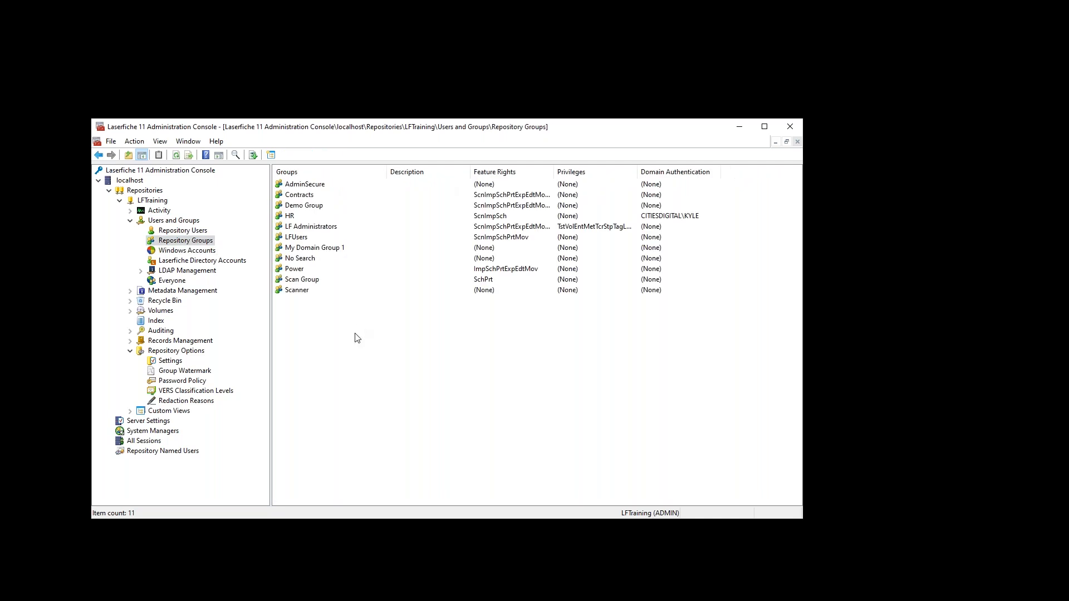
{"action": "double_click", "coordinate": [317, 248]}
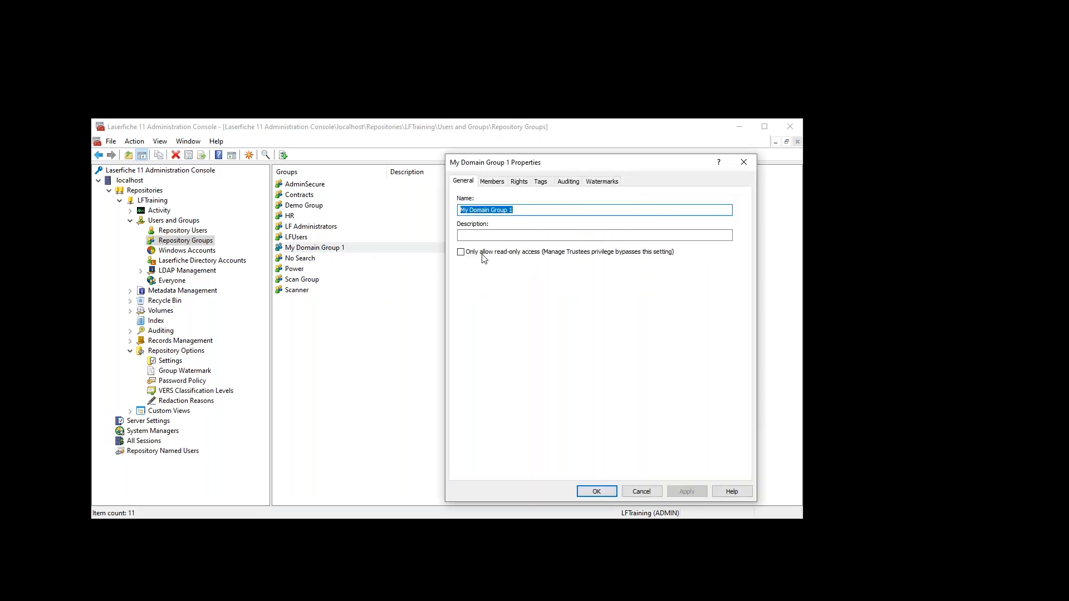
{"action": "left_click", "coordinate": [520, 185]}
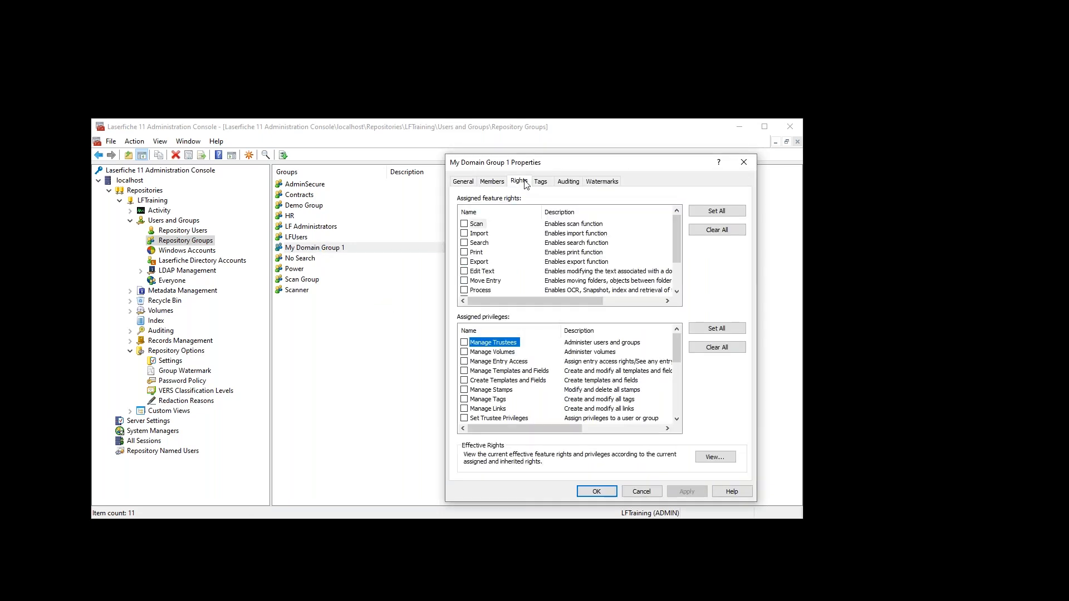
{"action": "left_click", "coordinate": [705, 215]}
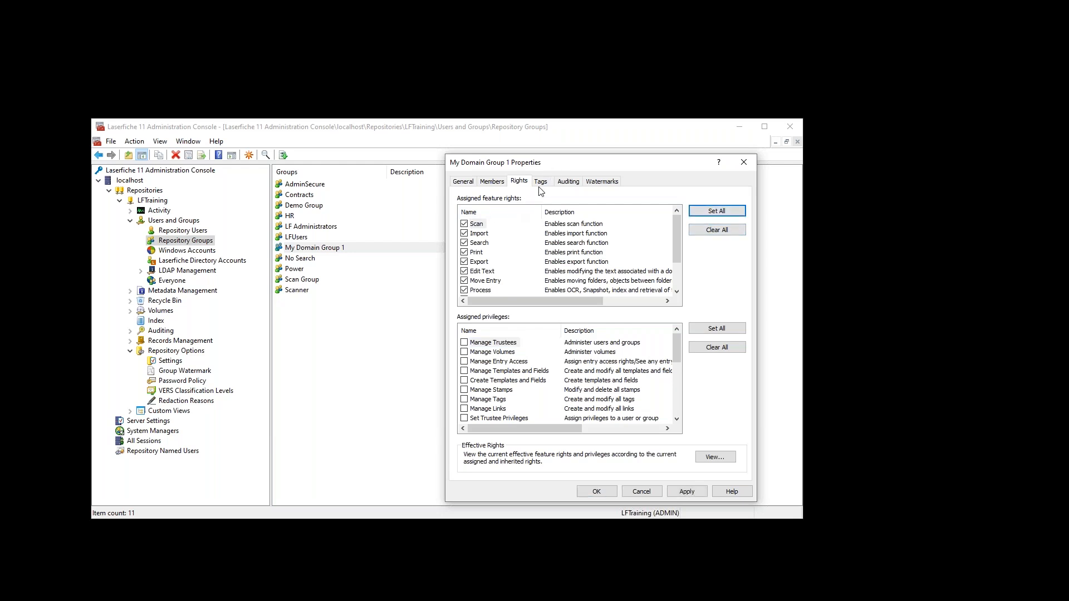
{"action": "left_click", "coordinate": [671, 490]}
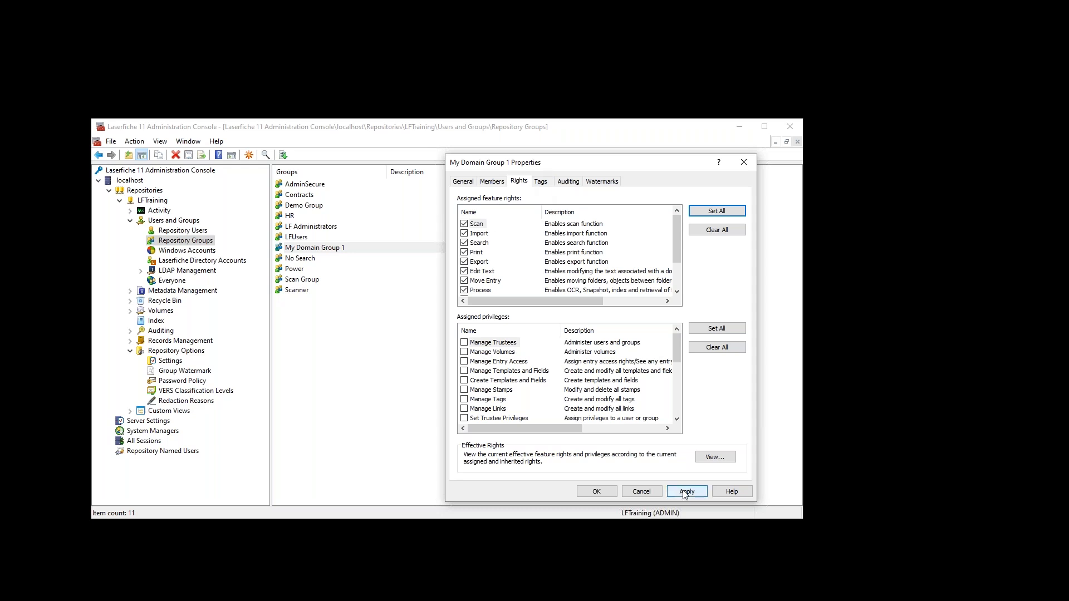
- Review My Domain Group 1's membership settings, then cancel the dialog
{"action": "left_click", "coordinate": [492, 182]}
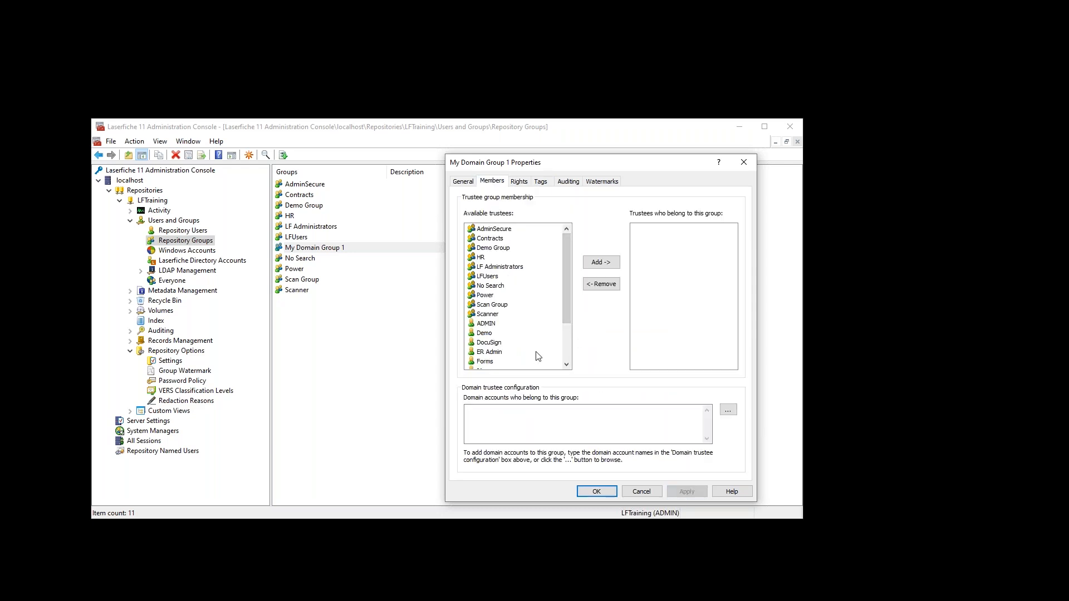
{"action": "left_click", "coordinate": [543, 421]}
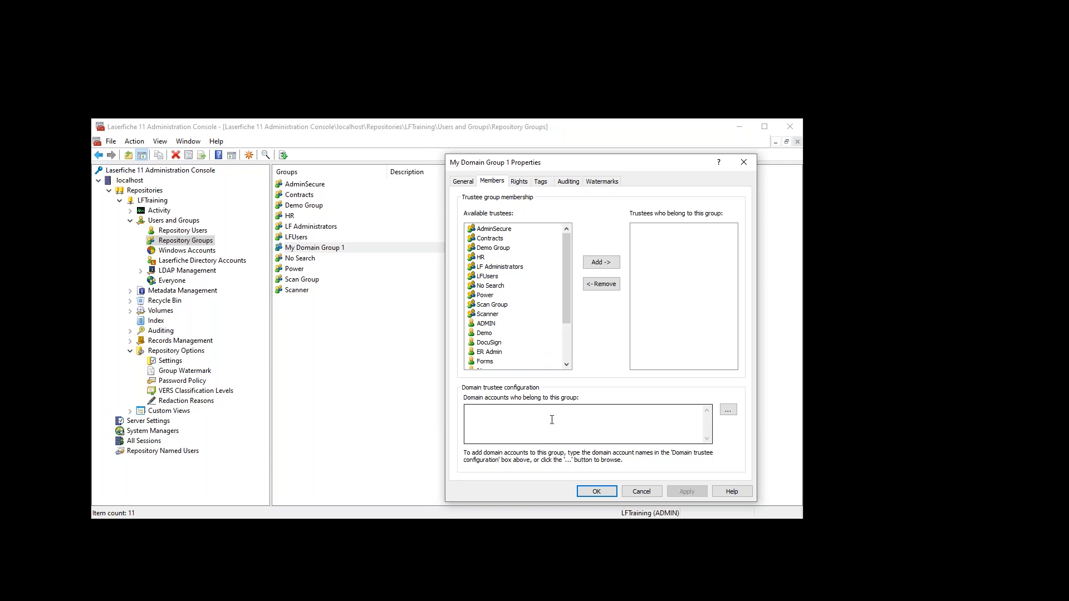
{"action": "left_click", "coordinate": [641, 492]}
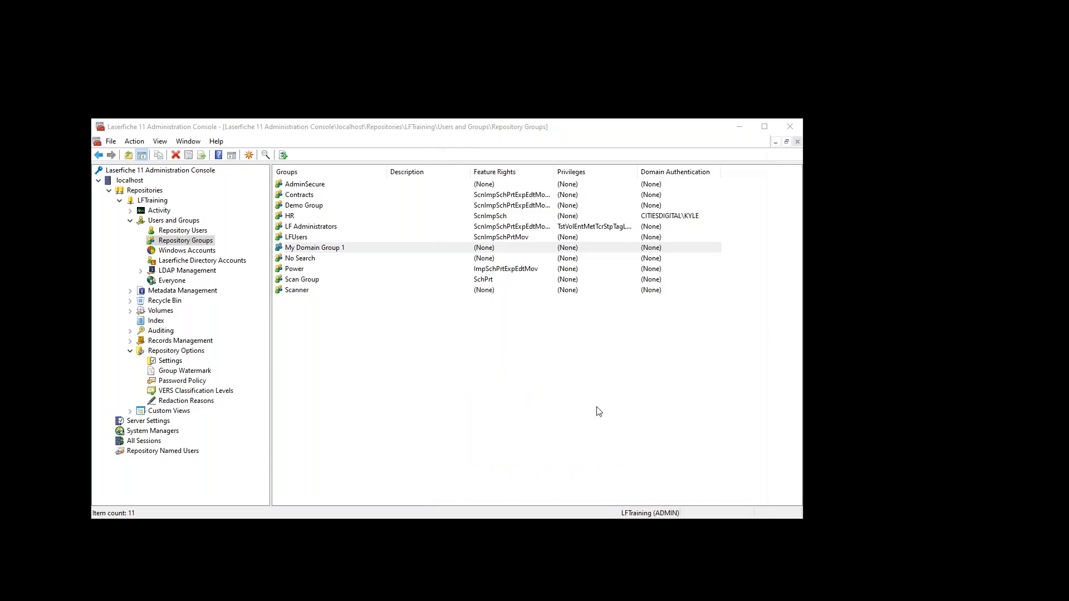
- In the Windows account's Groups properties, add My Domain Group 1, remove HR, and apply
{"action": "left_click", "coordinate": [187, 251]}
{"action": "double_click", "coordinate": [324, 186]}
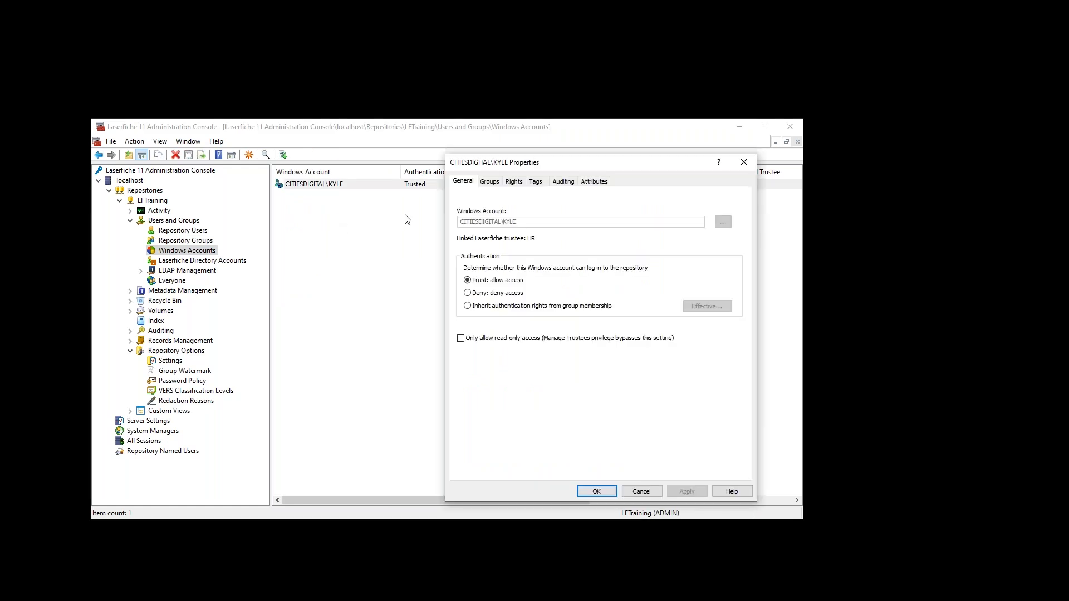
{"action": "left_click", "coordinate": [490, 181]}
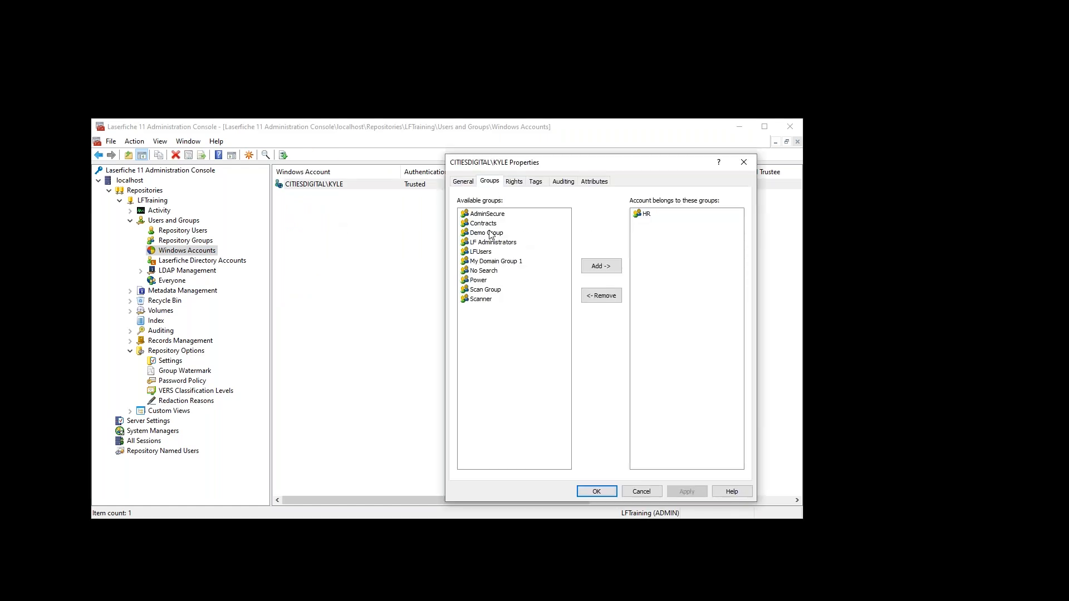
{"action": "left_click", "coordinate": [492, 263]}
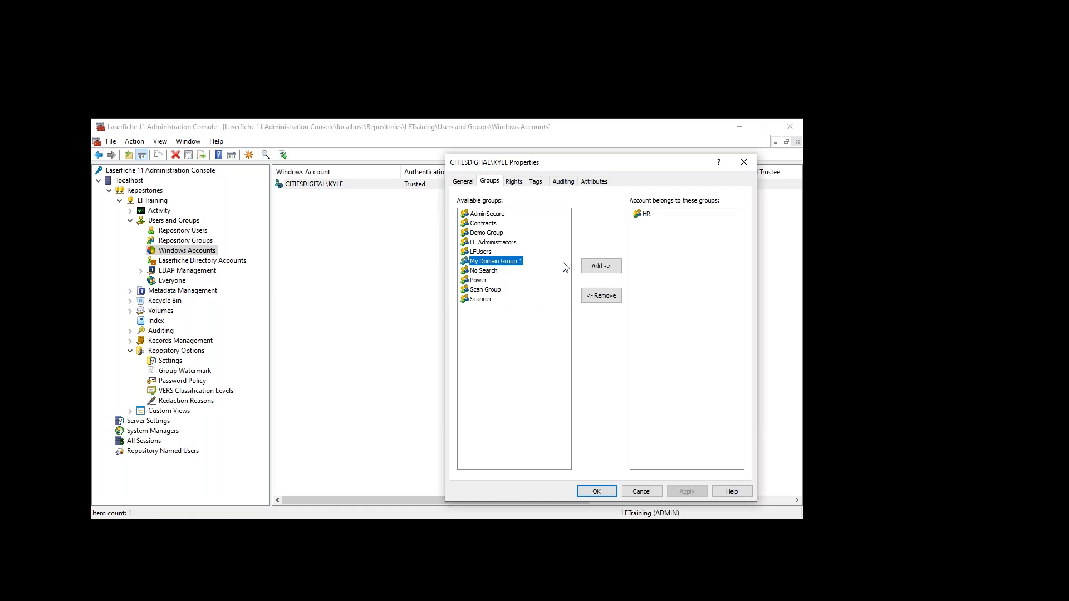
{"action": "left_click", "coordinate": [599, 267]}
{"action": "left_click", "coordinate": [656, 217]}
{"action": "left_click", "coordinate": [601, 296]}
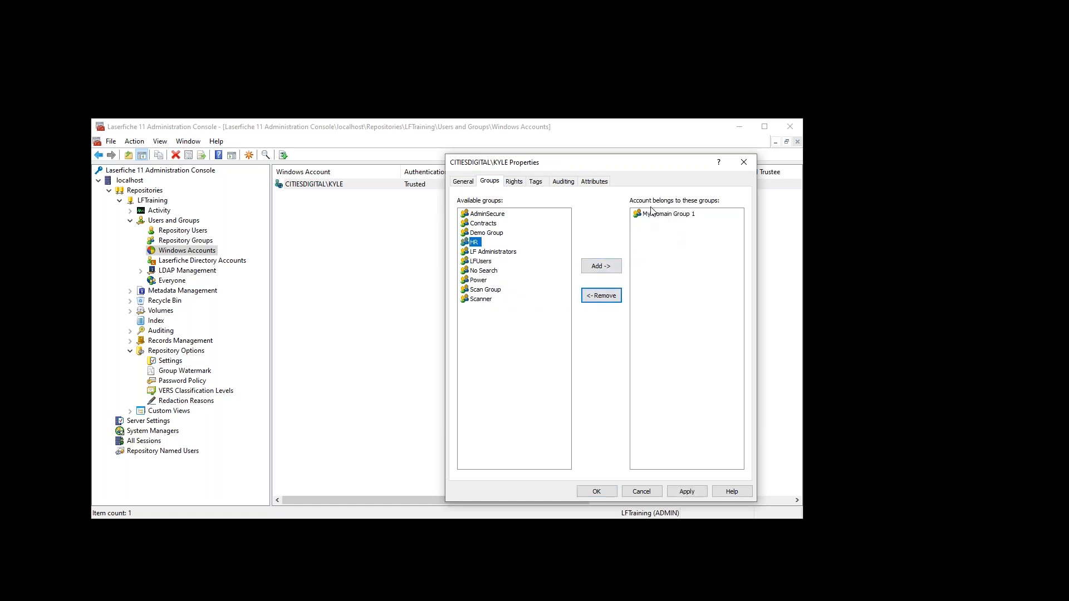
{"action": "left_click", "coordinate": [685, 491]}
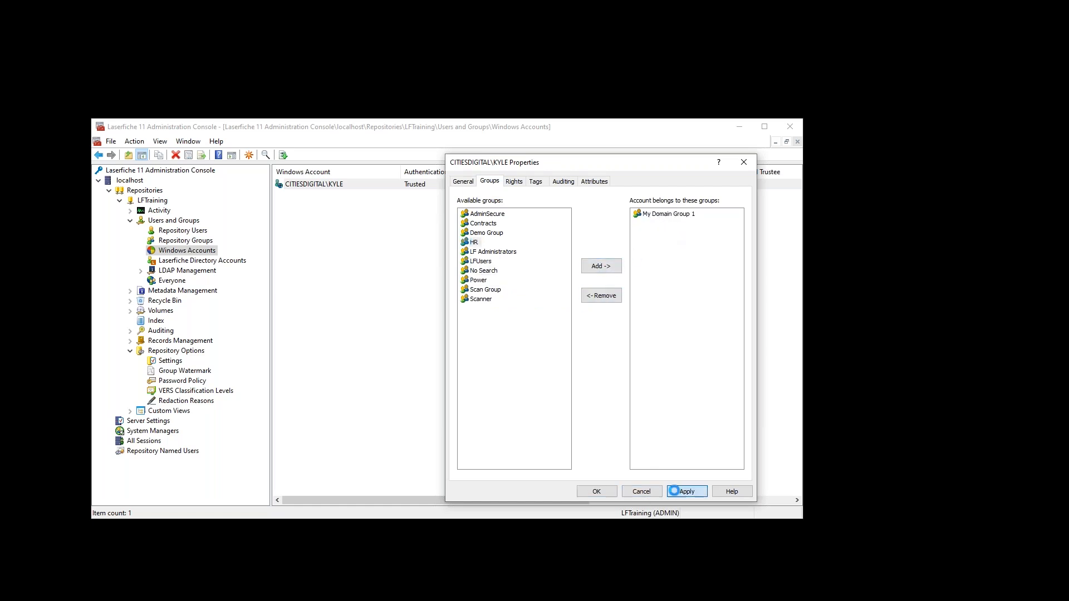
{"action": "left_click", "coordinate": [602, 493]}
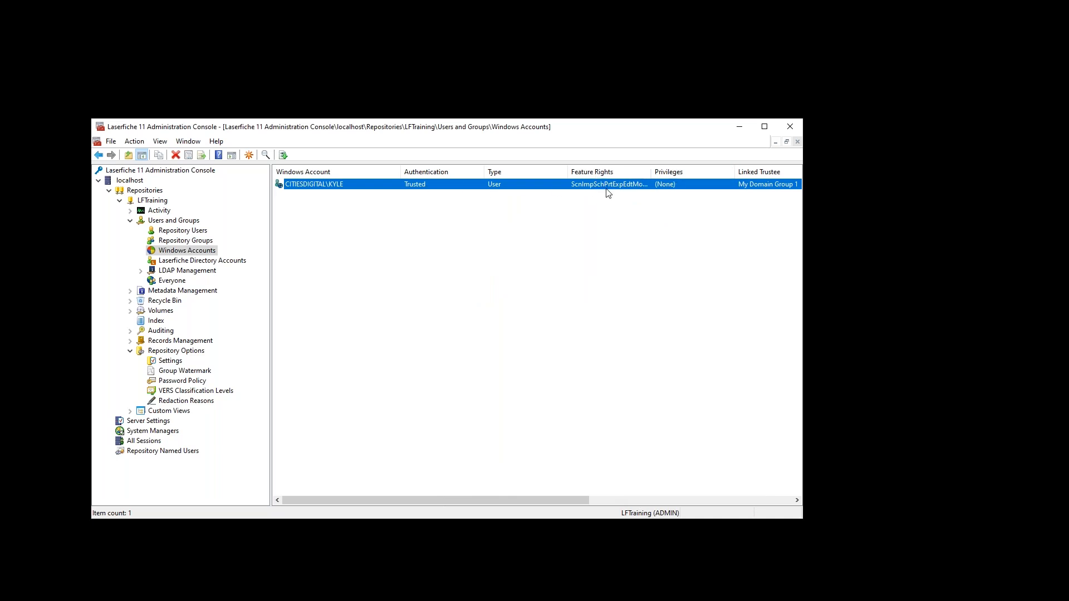
- Clear all feature rights on the Windows account's Rights tab, apply, and open its effective rights summary
{"action": "left_click", "coordinate": [188, 262]}
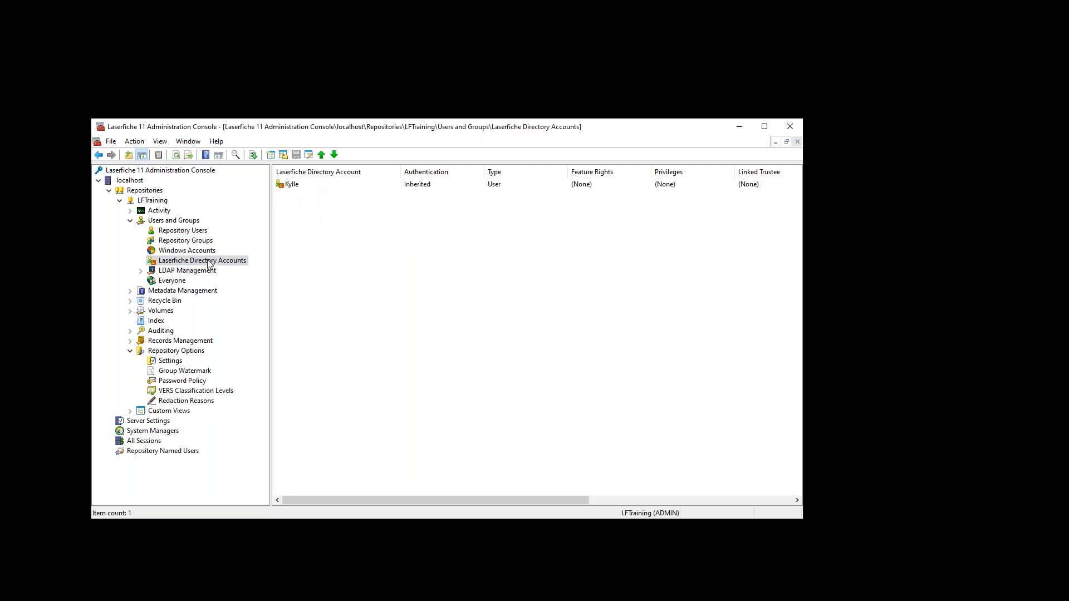
{"action": "left_click", "coordinate": [193, 271]}
{"action": "left_click", "coordinate": [188, 260]}
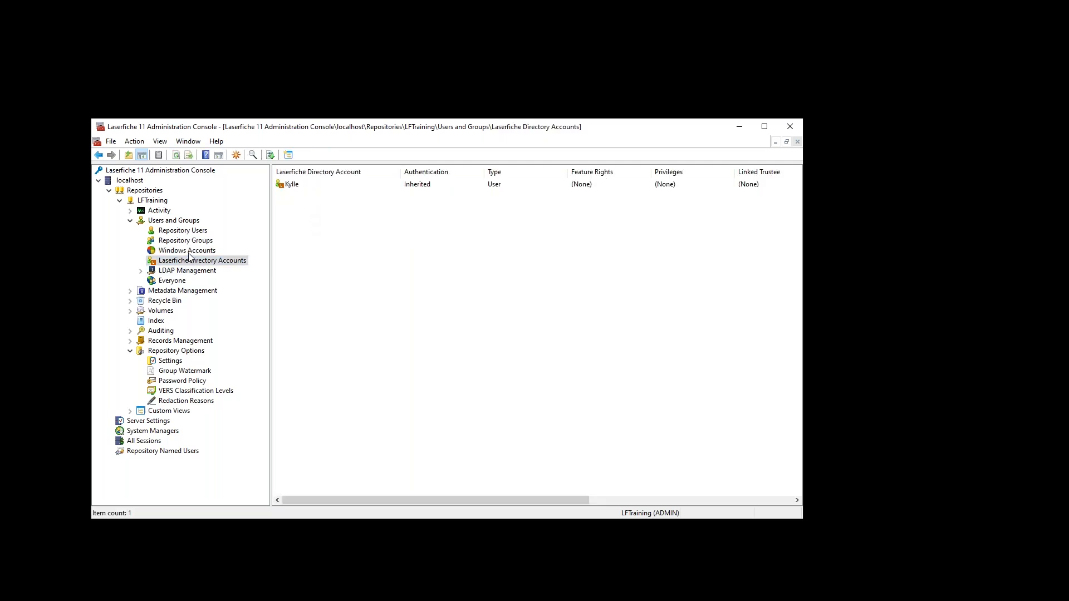
{"action": "left_click", "coordinate": [187, 250]}
{"action": "double_click", "coordinate": [314, 185]}
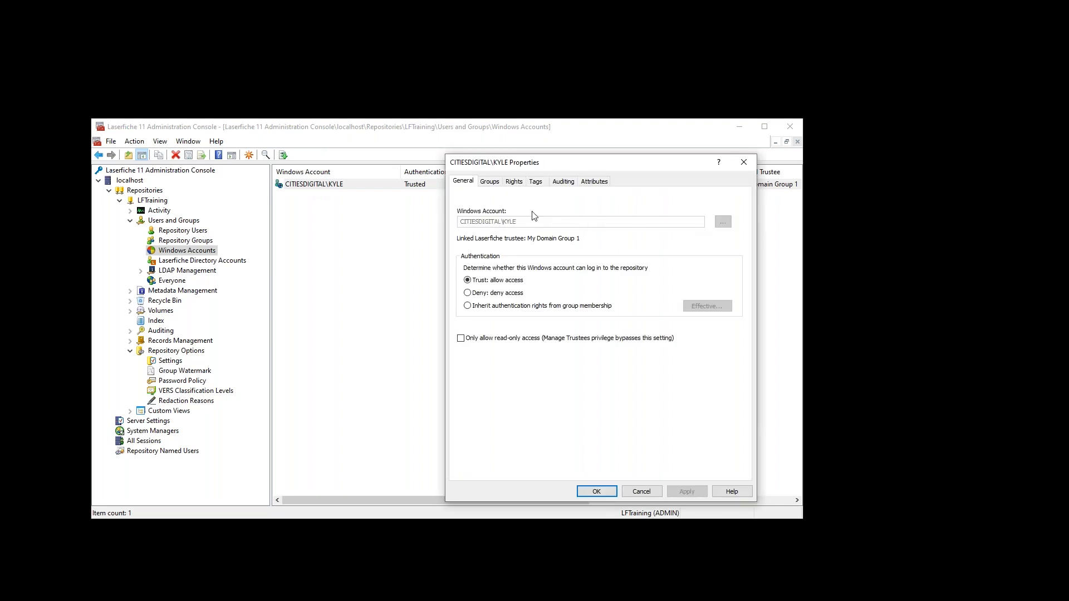
{"action": "left_click", "coordinate": [513, 184]}
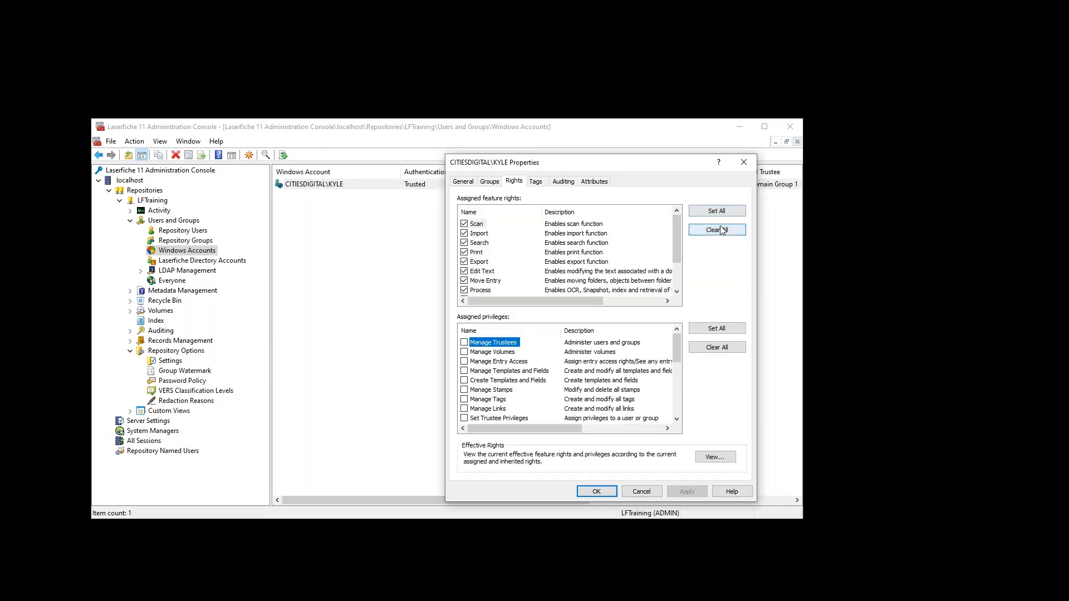
{"action": "left_click", "coordinate": [717, 230]}
{"action": "left_click", "coordinate": [686, 492]}
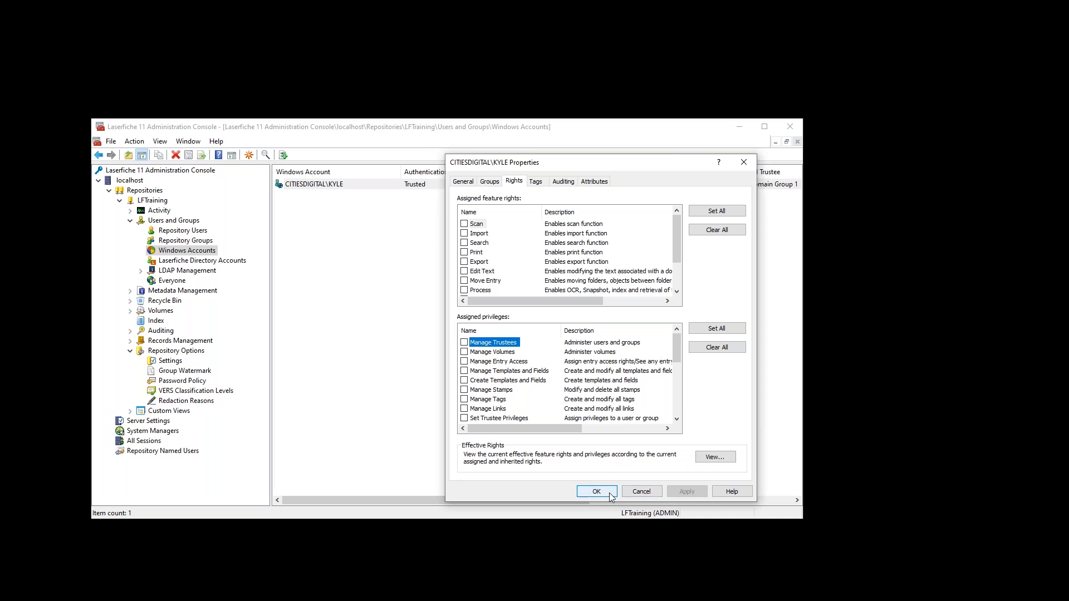
{"action": "left_click", "coordinate": [710, 457]}
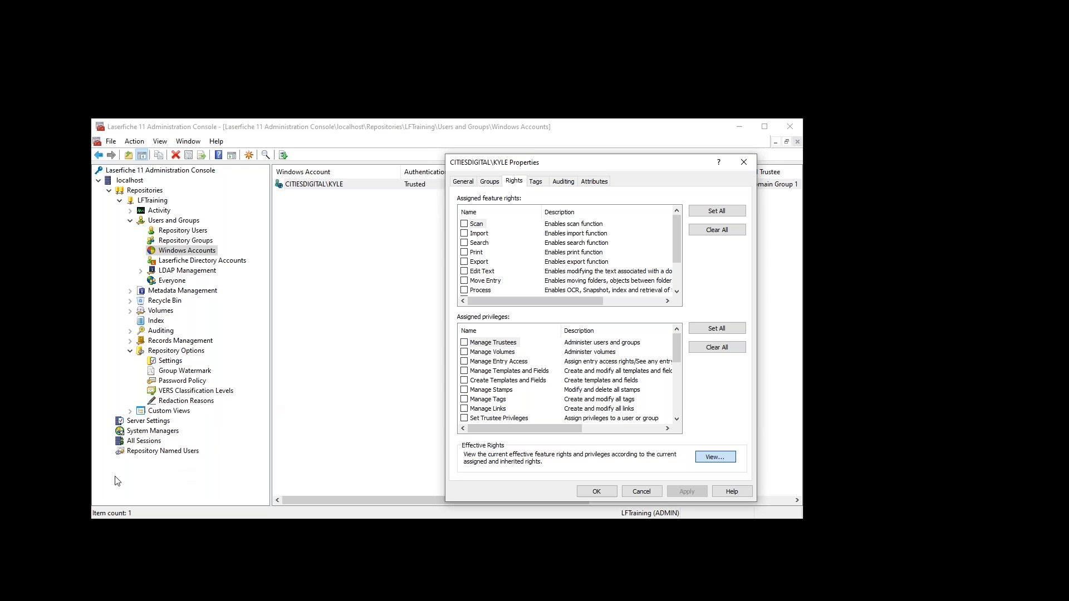
{"action": "left_click", "coordinate": [716, 457]}
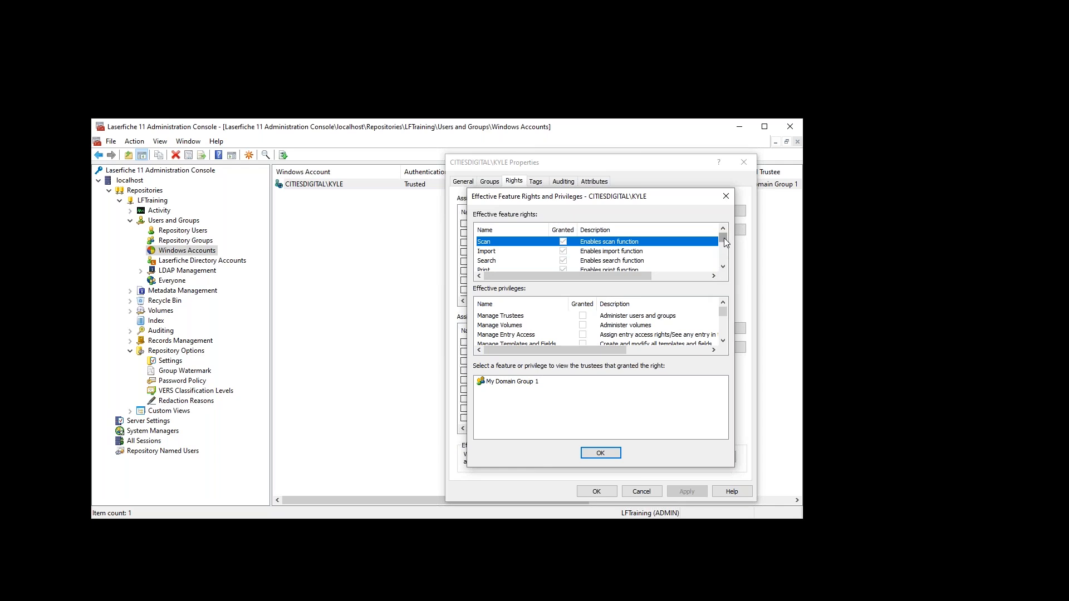
- Confirm the effective rights come from My Domain Group 1, then close the summary and Properties dialogs
{"action": "left_click_drag", "start_coordinate": [726, 242], "coordinate": [724, 258]}
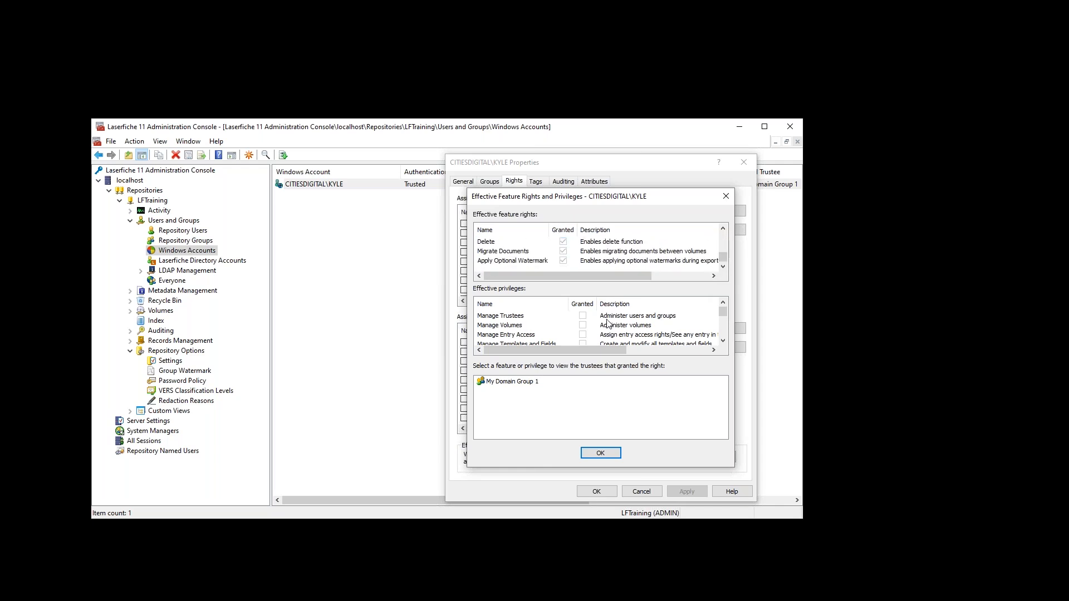
{"action": "left_click_drag", "start_coordinate": [567, 197], "coordinate": [630, 281]}
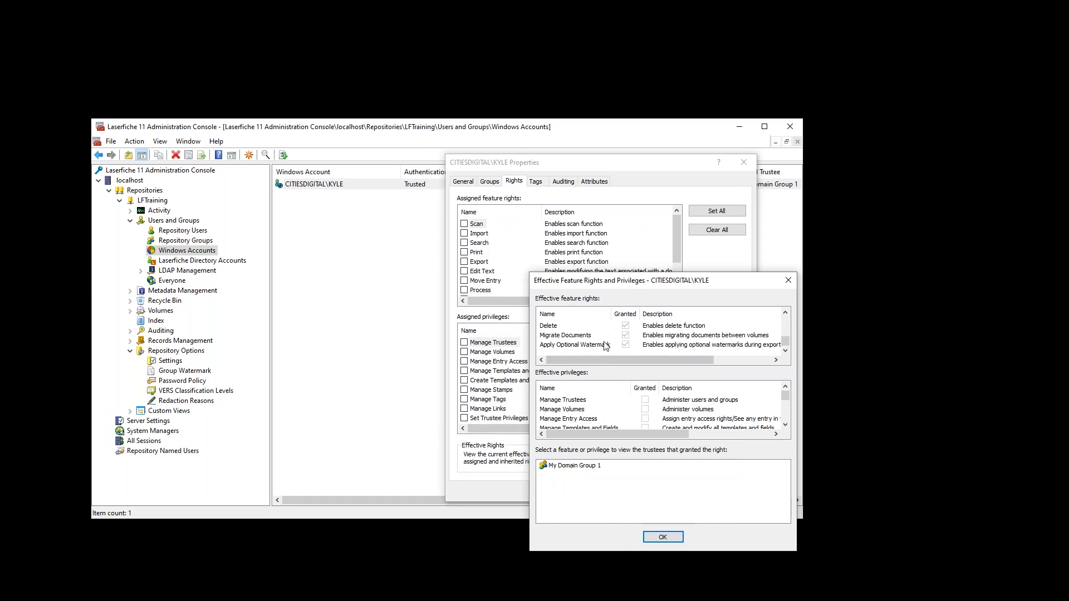
{"action": "left_click_drag", "start_coordinate": [643, 284], "coordinate": [611, 225]}
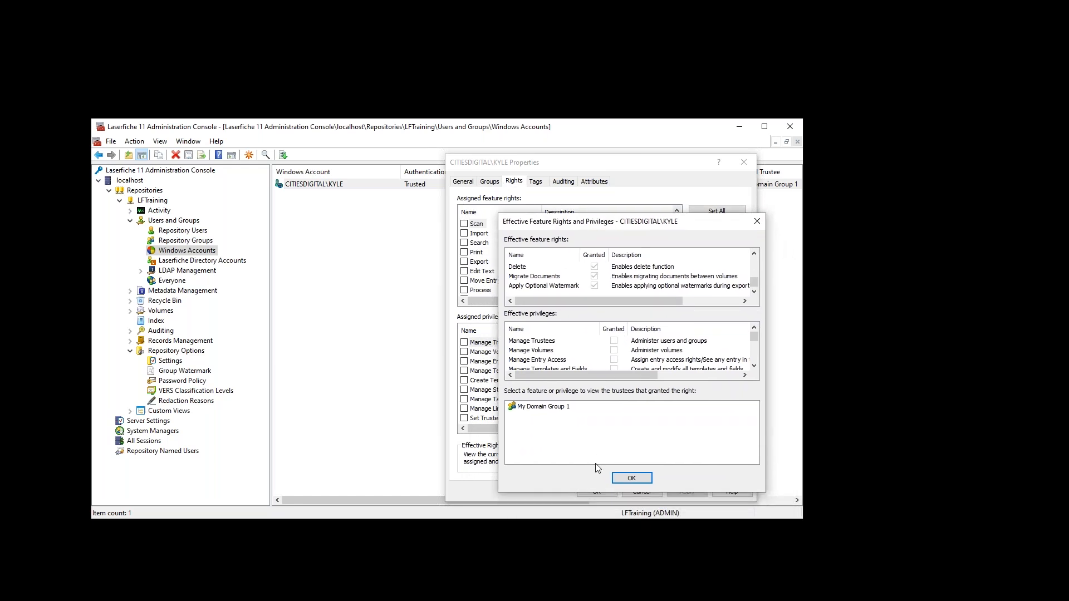
{"action": "left_click", "coordinate": [537, 408]}
{"action": "left_click", "coordinate": [757, 223]}
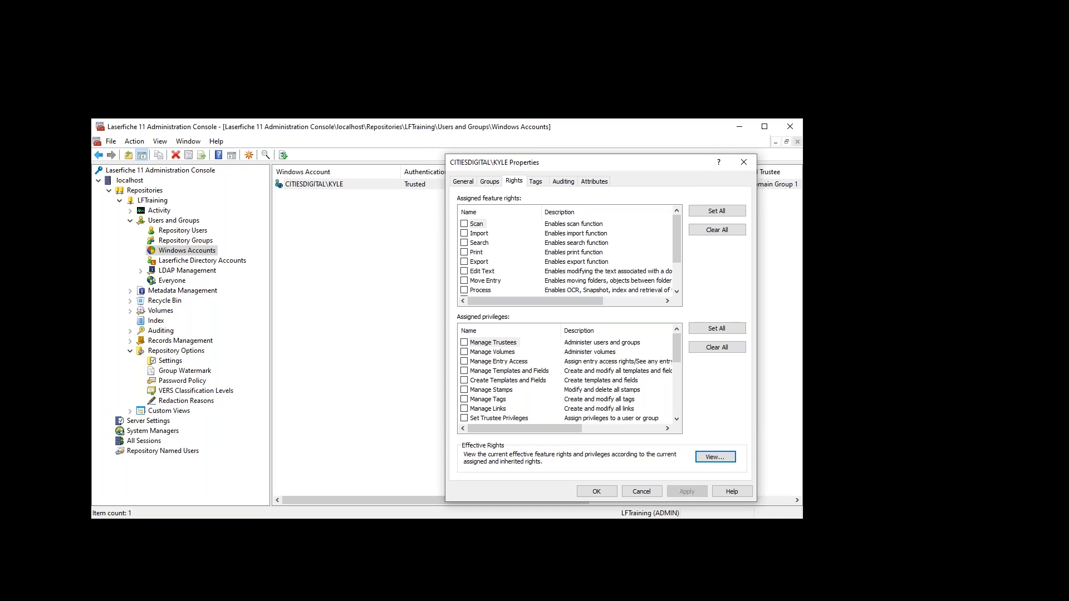
{"action": "key", "text": "alt+Tab"}
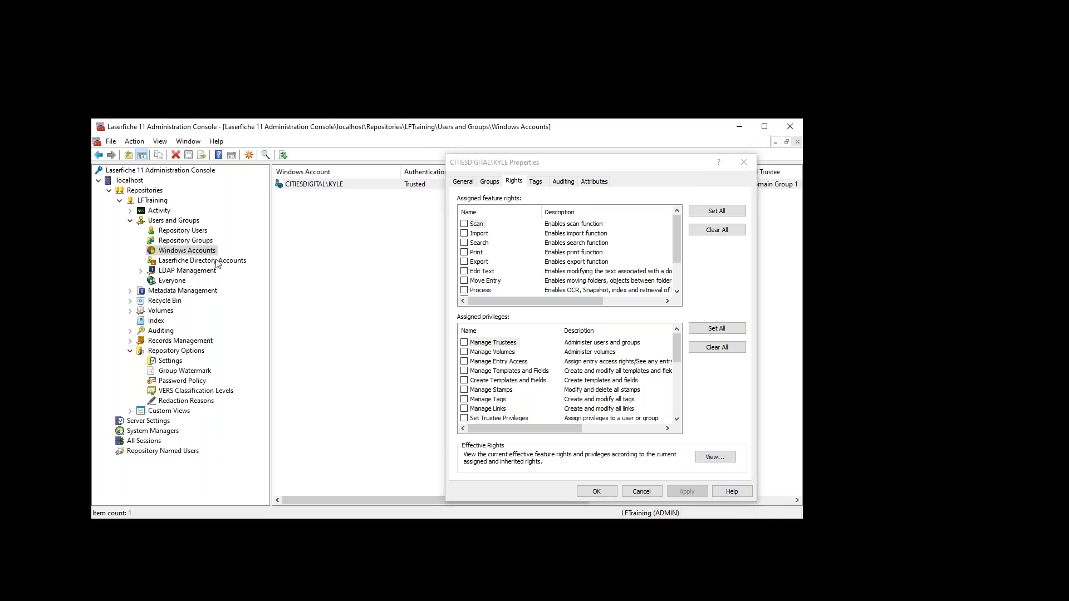
{"action": "left_click", "coordinate": [743, 162]}
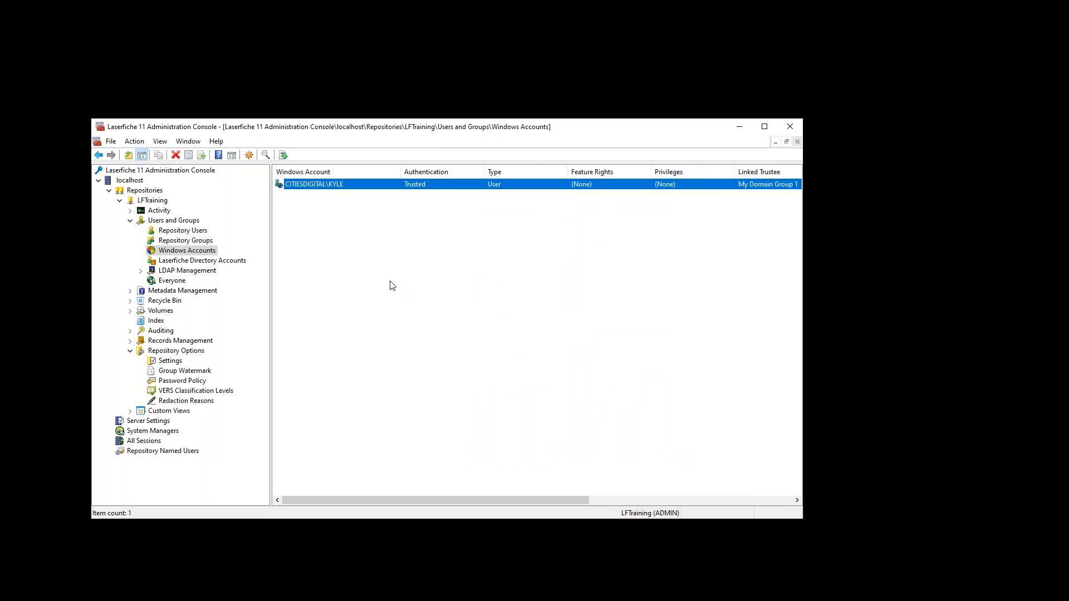
- Select the Users and Groups node to show its user, group, account, LDAP and Everyone categories
{"action": "left_click", "coordinate": [131, 221]}
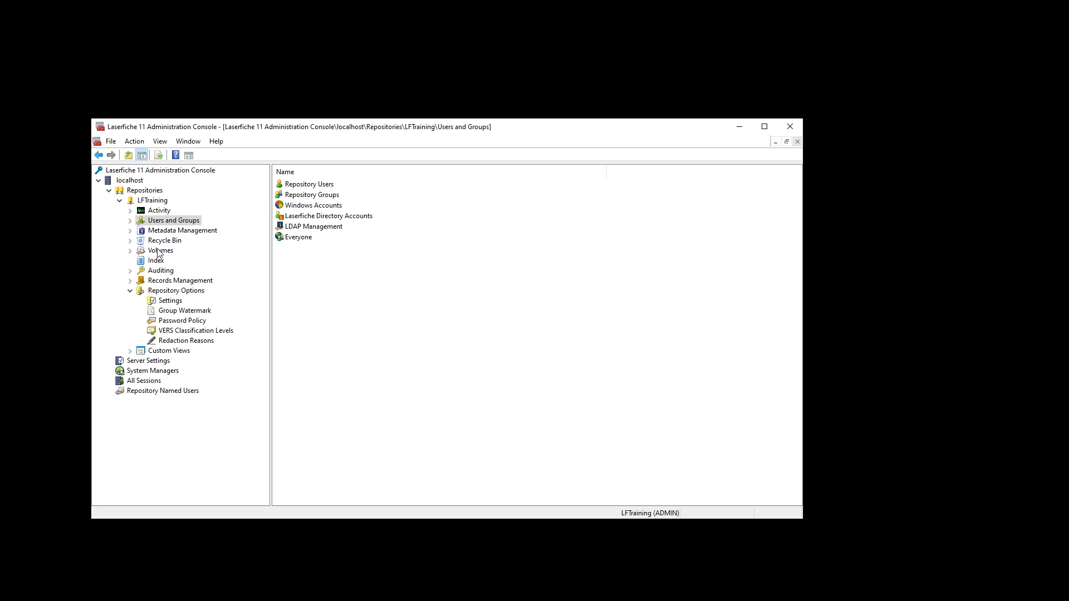
- List the tags under Metadata Management, inspect info Tag's properties, then open Security Tag's properties
{"action": "left_click", "coordinate": [131, 231]}
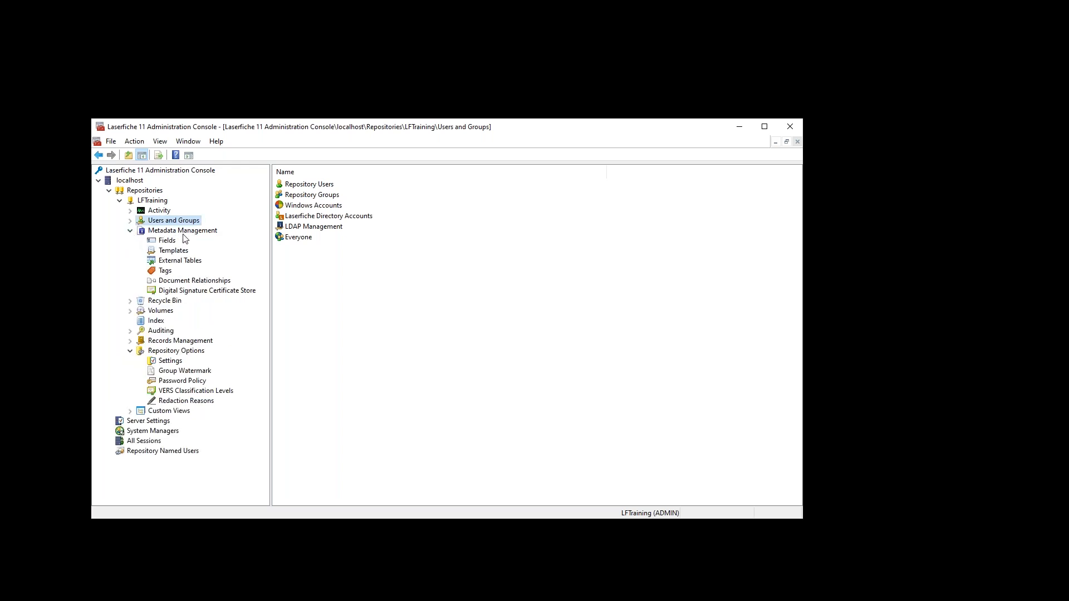
{"action": "left_click", "coordinate": [165, 272]}
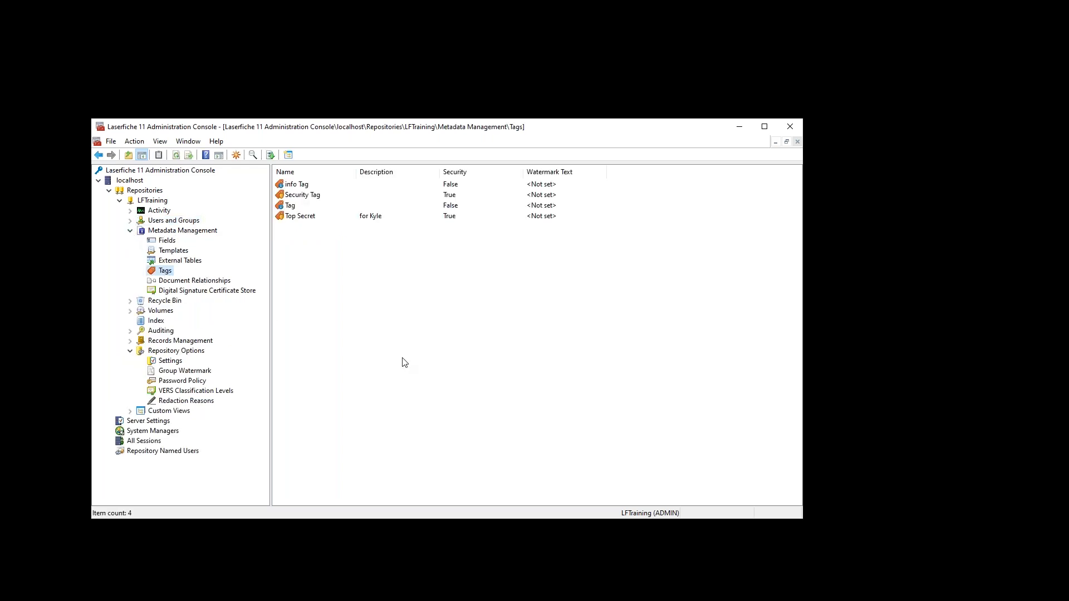
{"action": "left_click", "coordinate": [300, 198]}
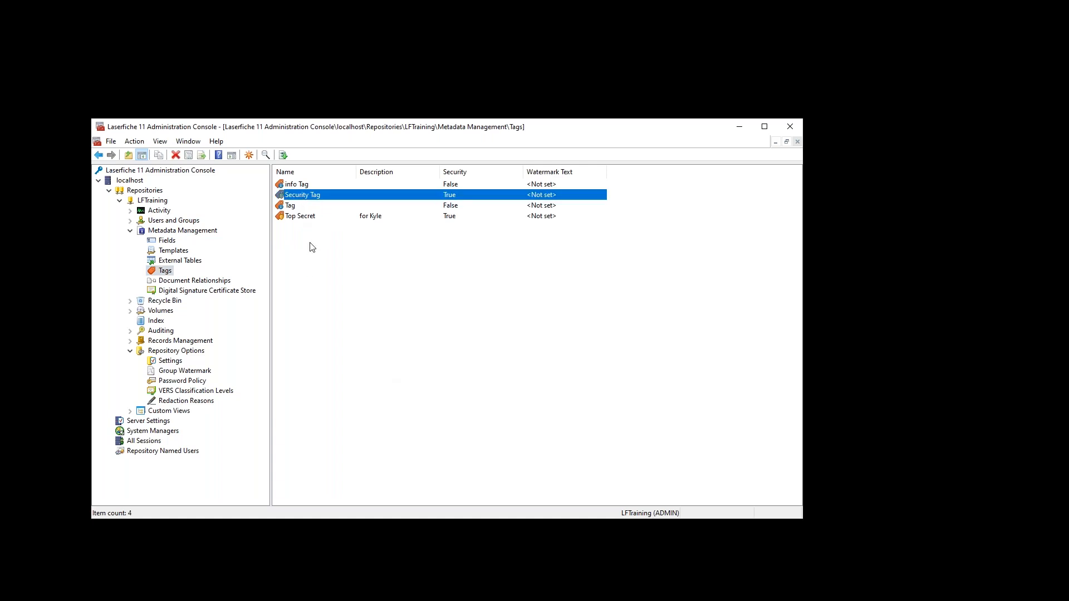
{"action": "left_click", "coordinate": [299, 185]}
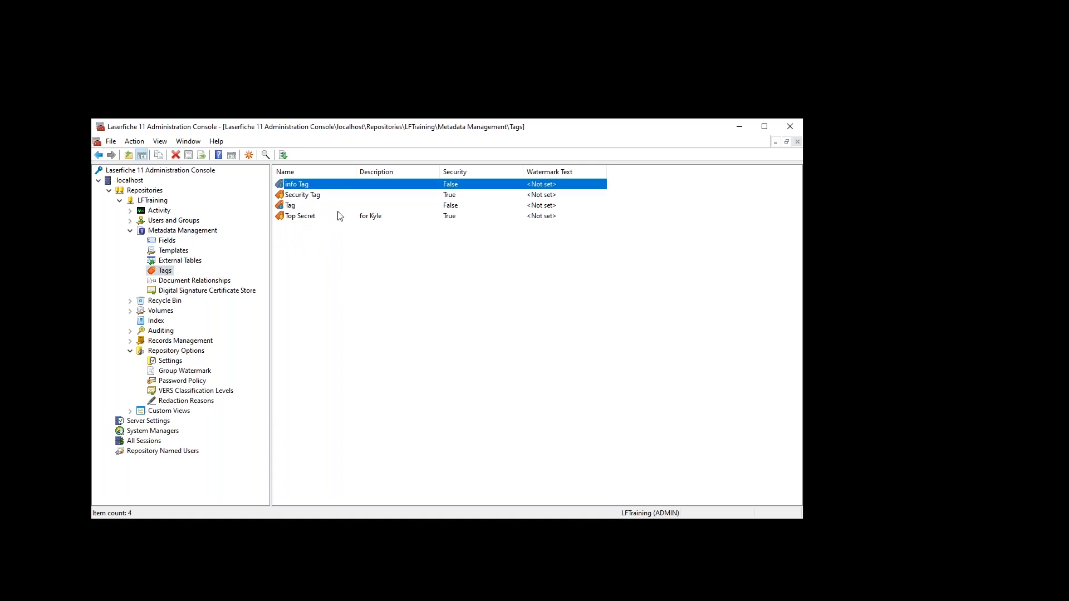
{"action": "double_click", "coordinate": [305, 190]}
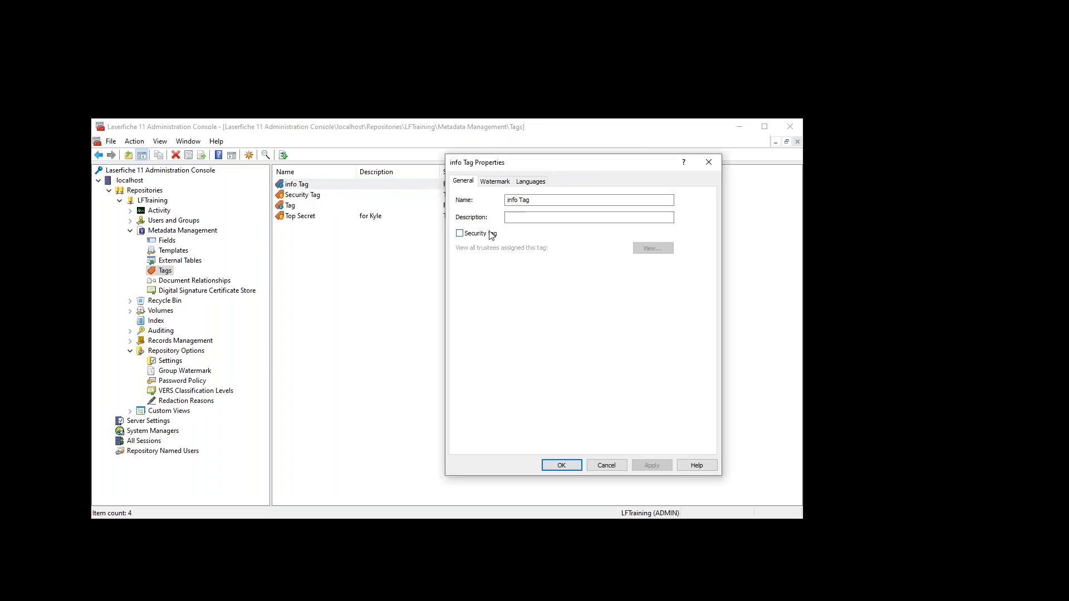
{"action": "left_click", "coordinate": [520, 219]}
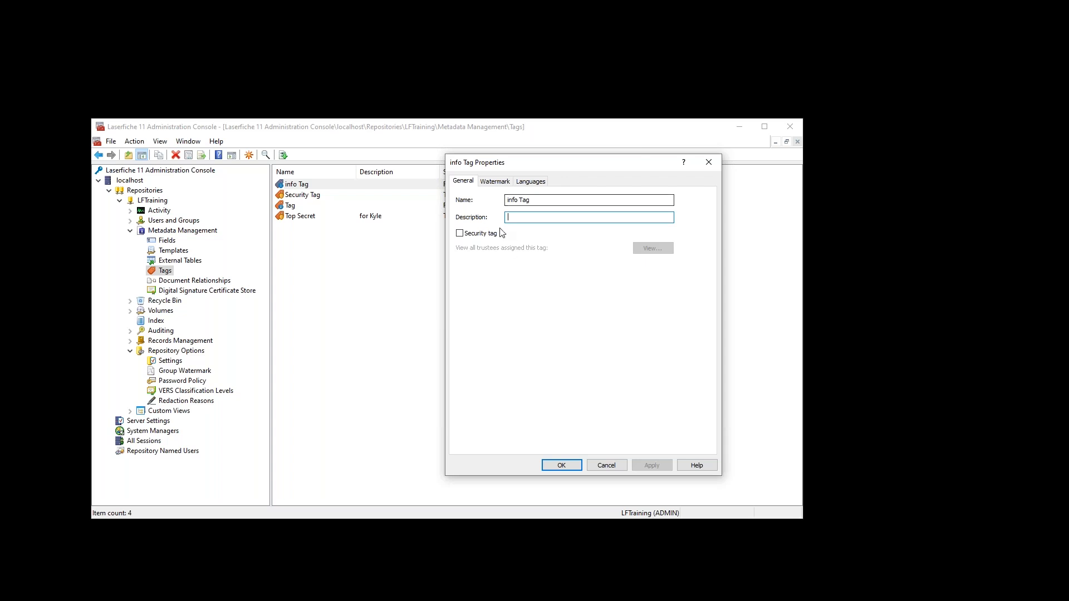
{"action": "left_click", "coordinate": [606, 464]}
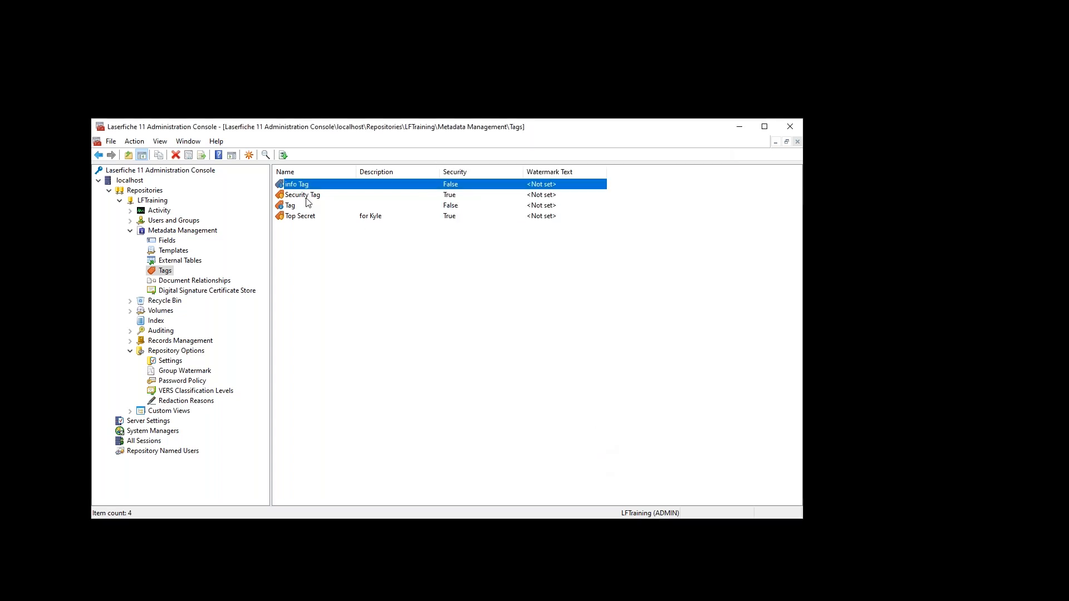
{"action": "double_click", "coordinate": [305, 196]}
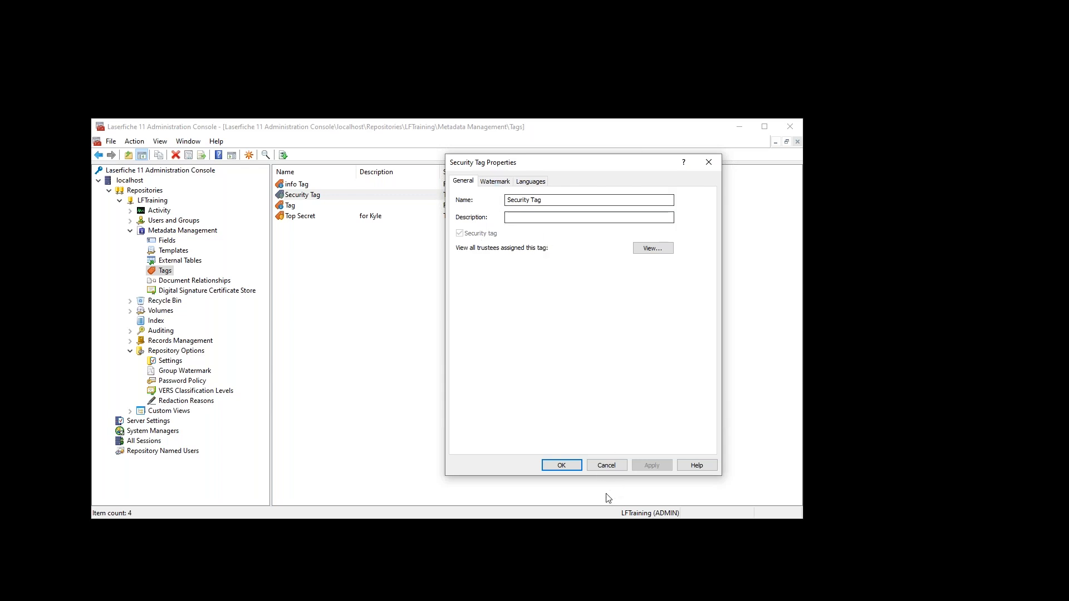
- Attempt to make info Tag a security tag, decline the irreversible conversion, and cancel without changes
{"action": "left_click", "coordinate": [601, 465]}
{"action": "double_click", "coordinate": [294, 185]}
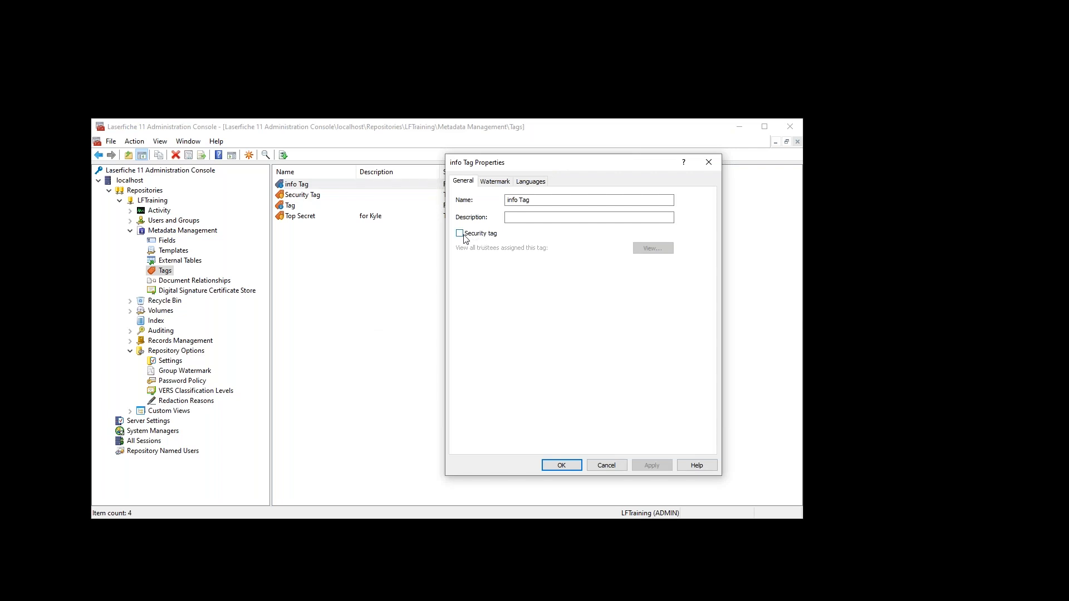
{"action": "left_click", "coordinate": [462, 234]}
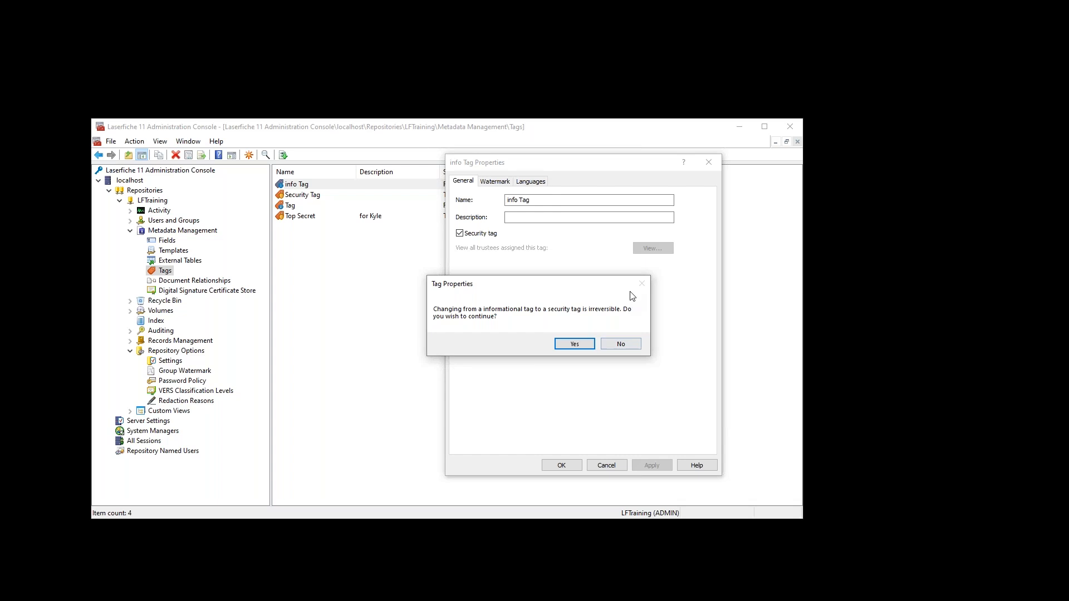
{"action": "left_click", "coordinate": [621, 345]}
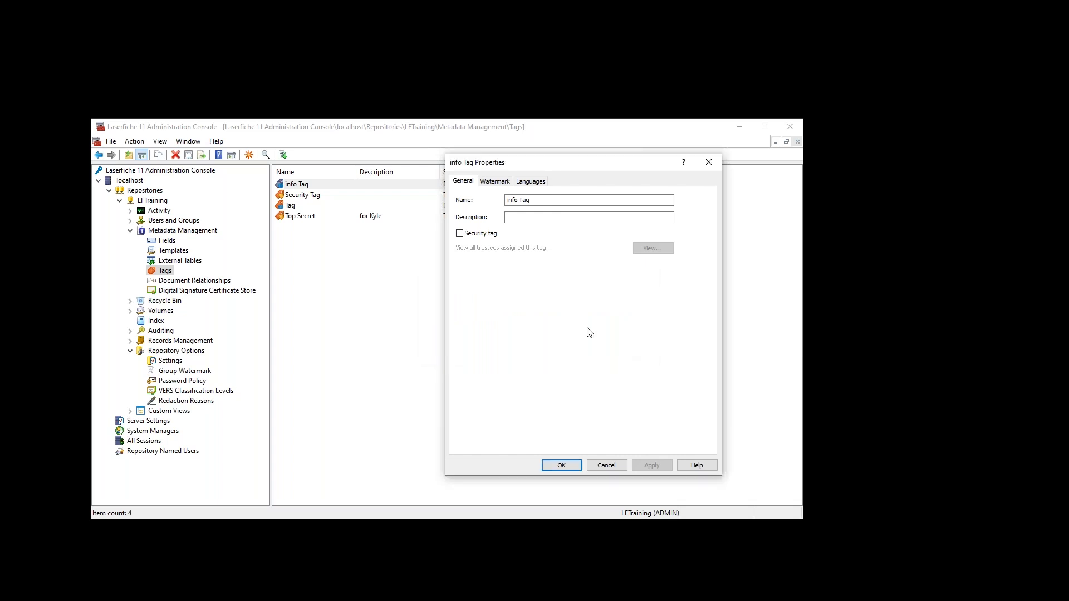
{"action": "left_click", "coordinate": [603, 466]}
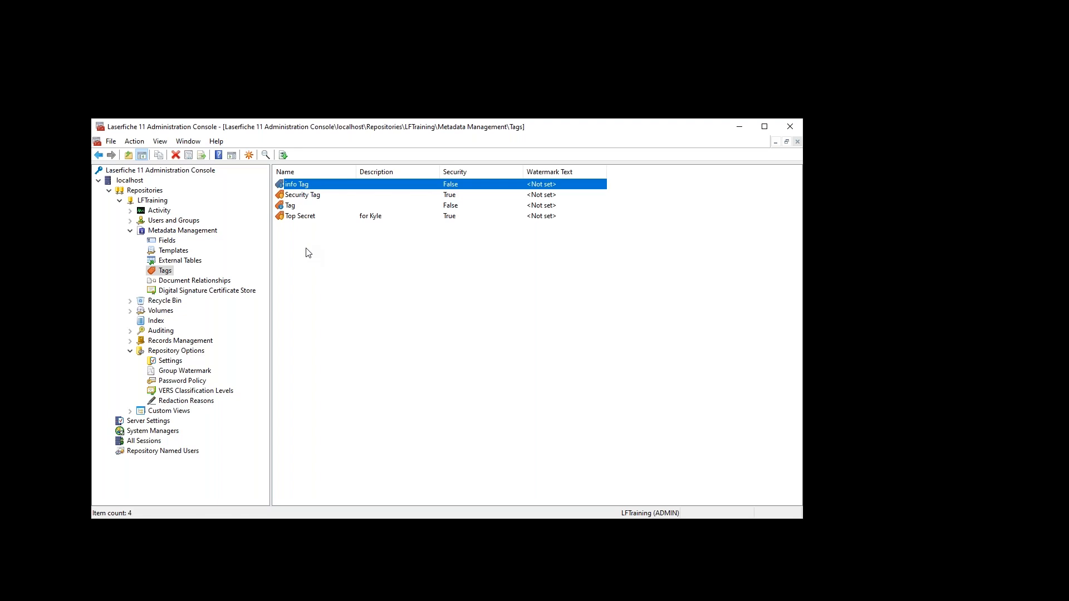
{"action": "left_click", "coordinate": [300, 196]}
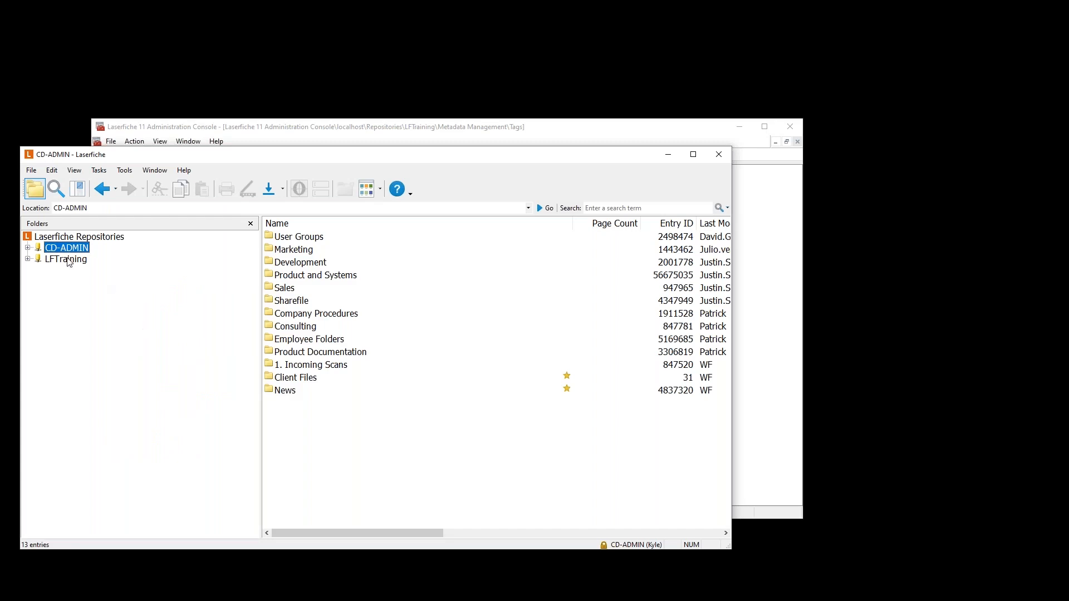
- Sign in to the LFTraining repository as the administrator with the account password
{"action": "left_click", "coordinate": [67, 259]}
{"action": "left_click", "coordinate": [468, 311]}
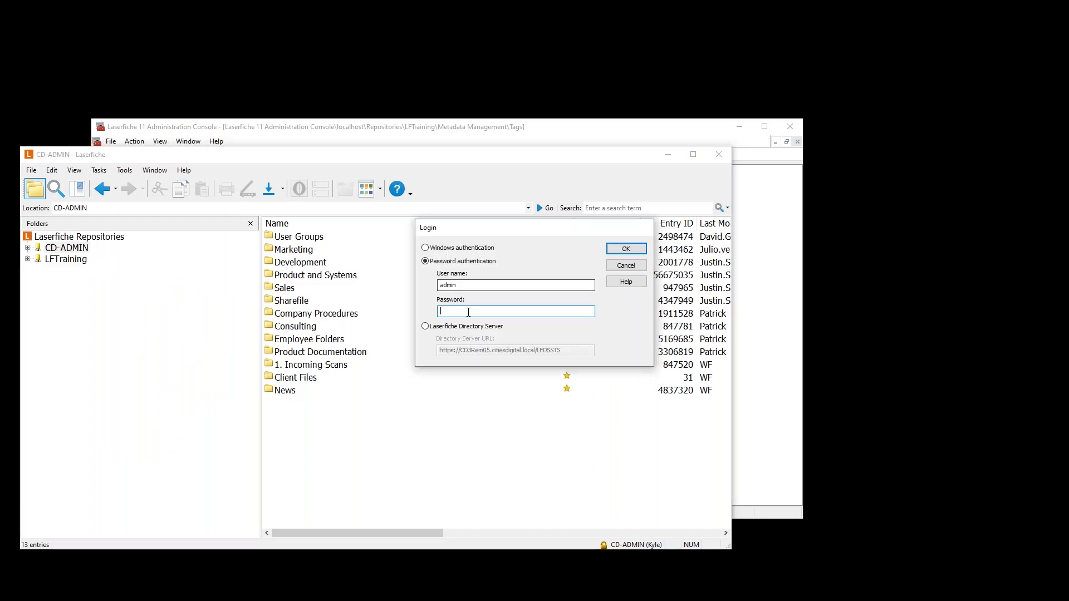
{"action": "type", "text": "•••••"}
{"action": "key", "text": "Return"}
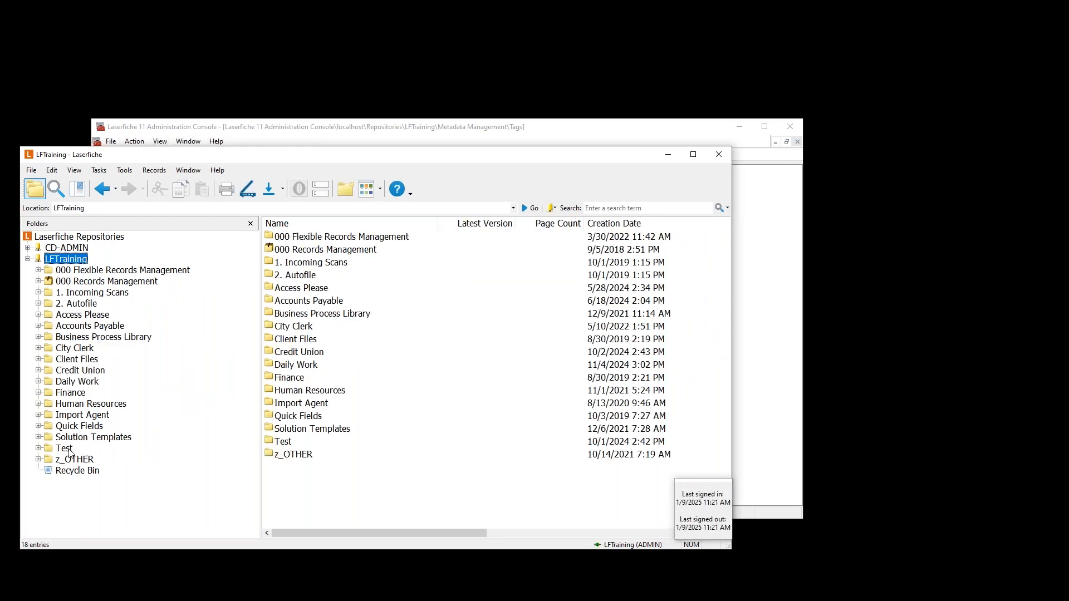
- Add the Top Secret tag to W4 - Wally in 2. Autofile, save, and sign out
{"action": "left_click", "coordinate": [84, 304]}
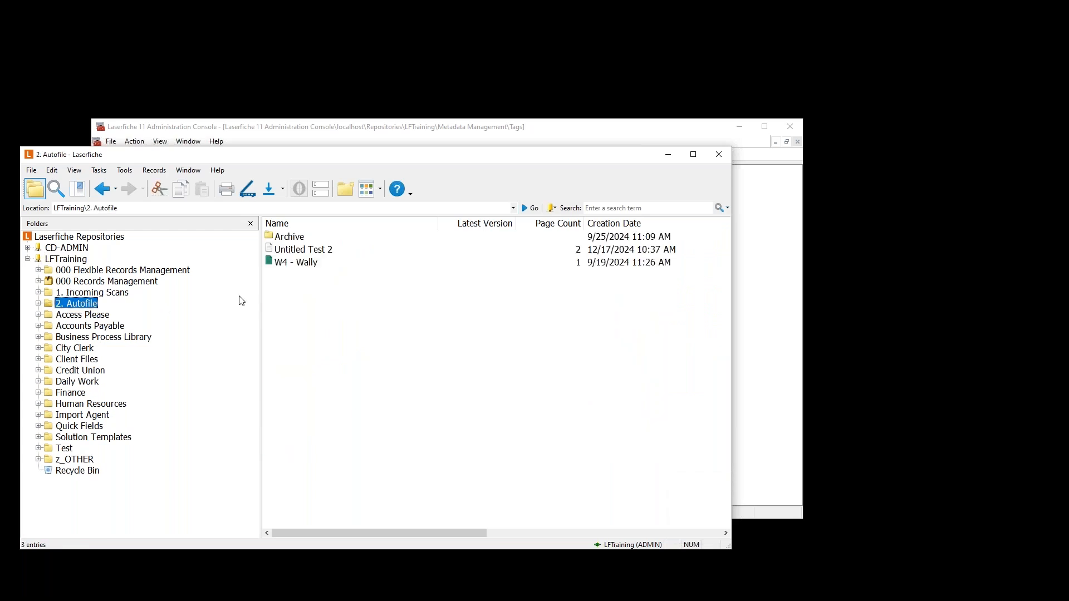
{"action": "left_click", "coordinate": [300, 265]}
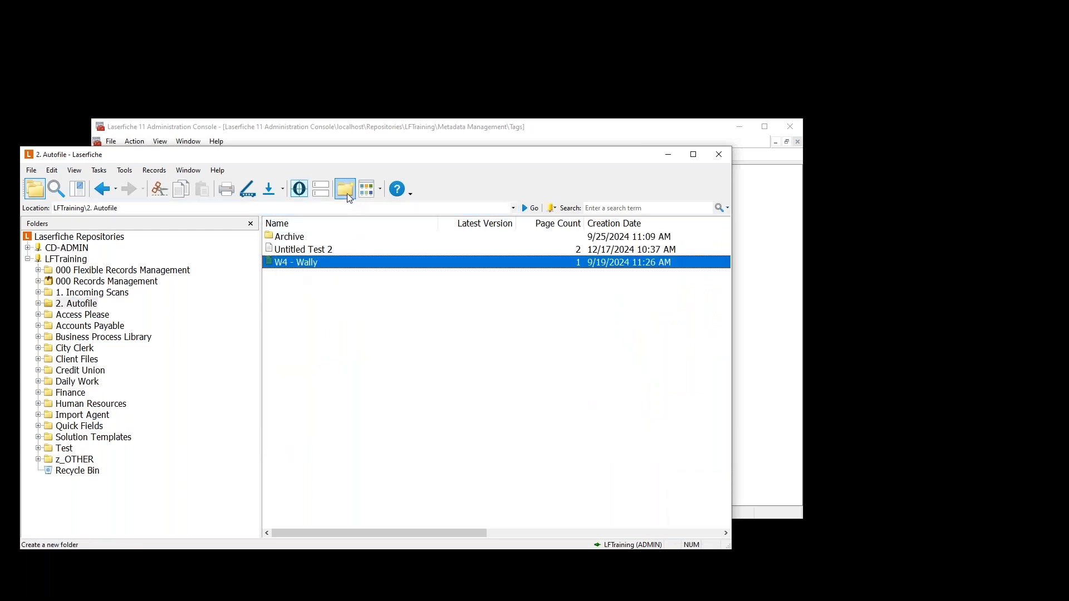
{"action": "right_click", "coordinate": [306, 262]}
{"action": "left_click", "coordinate": [341, 280]}
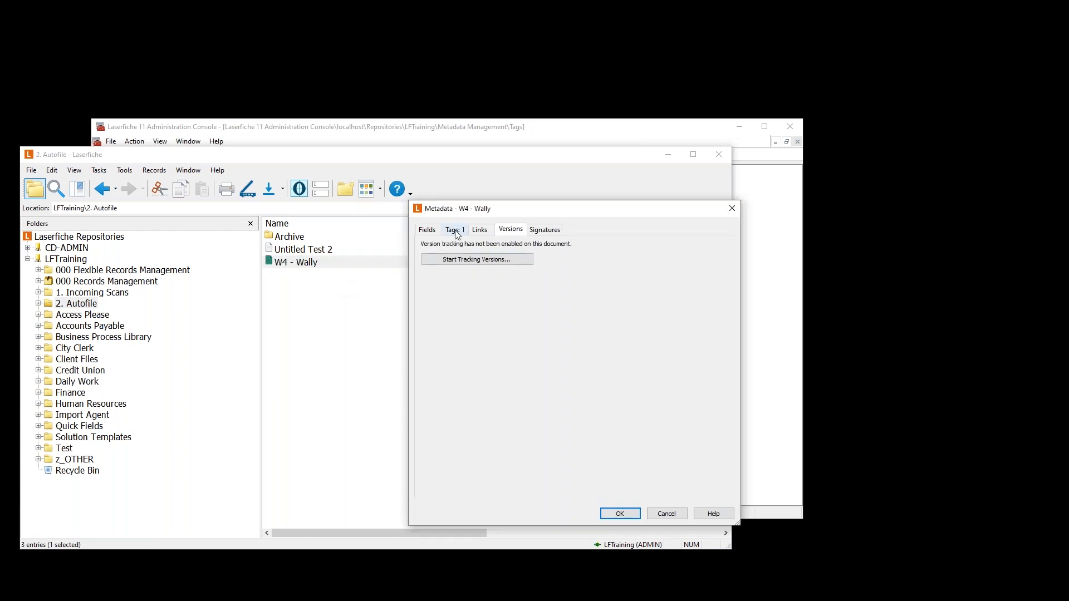
{"action": "left_click", "coordinate": [455, 229]}
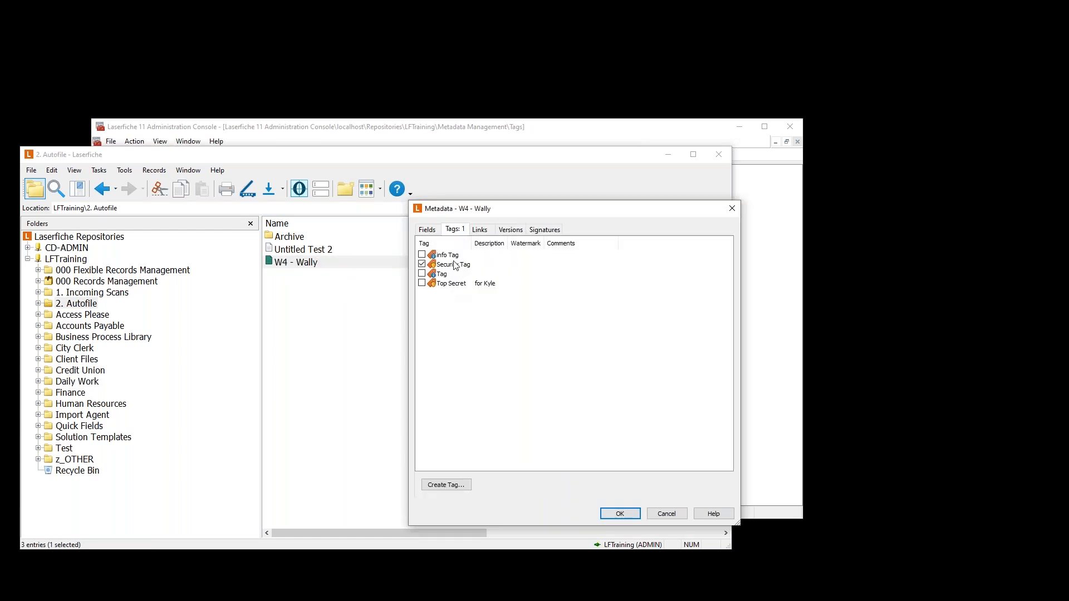
{"action": "left_click", "coordinate": [422, 284]}
{"action": "left_click", "coordinate": [621, 513]}
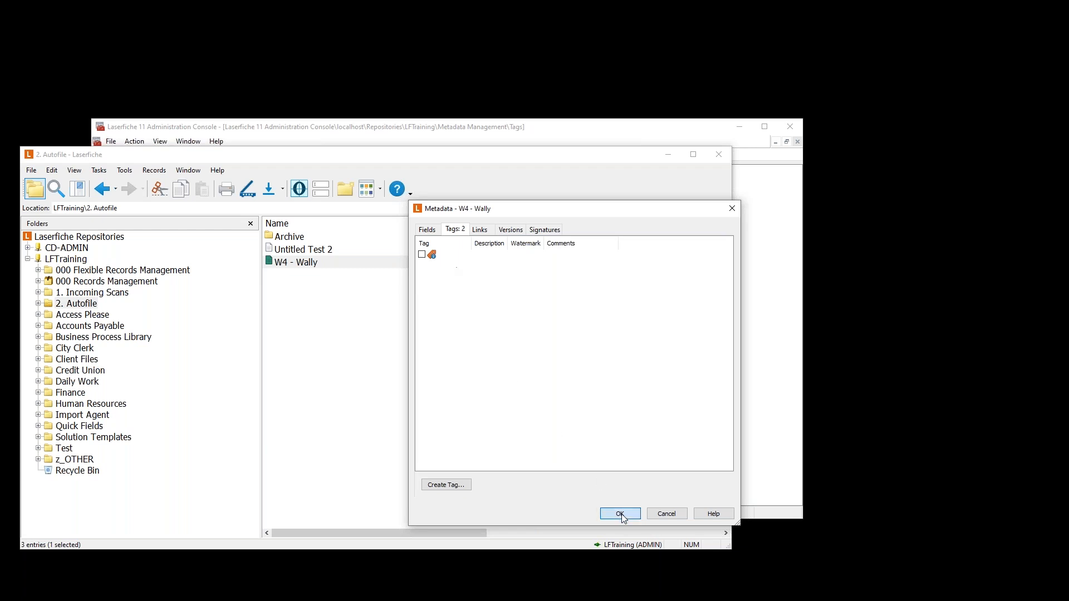
{"action": "left_click", "coordinate": [31, 171]}
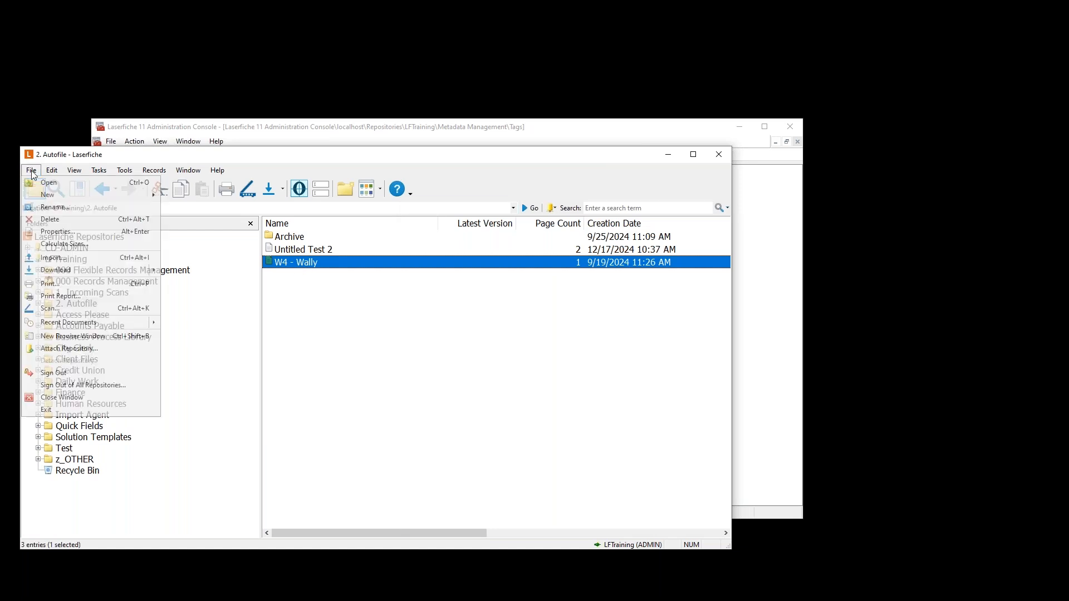
{"action": "left_click", "coordinate": [56, 372]}
- Sign back in to LFTraining as the demo user
{"action": "left_click", "coordinate": [69, 261]}
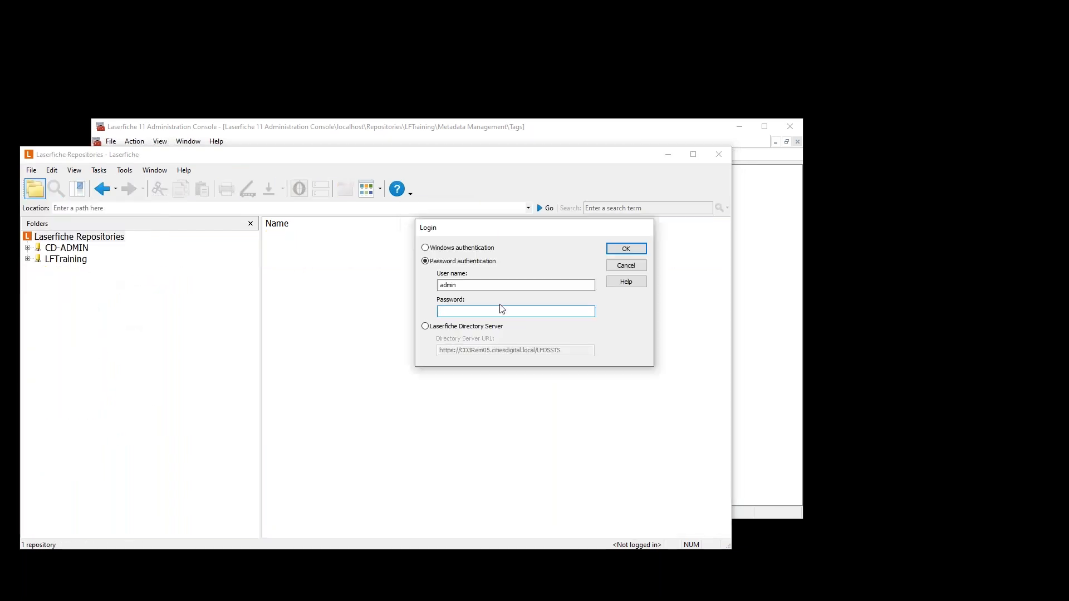
{"action": "double_click", "coordinate": [470, 286]}
{"action": "type", "text": "demo"}
{"action": "key", "text": "Return"}
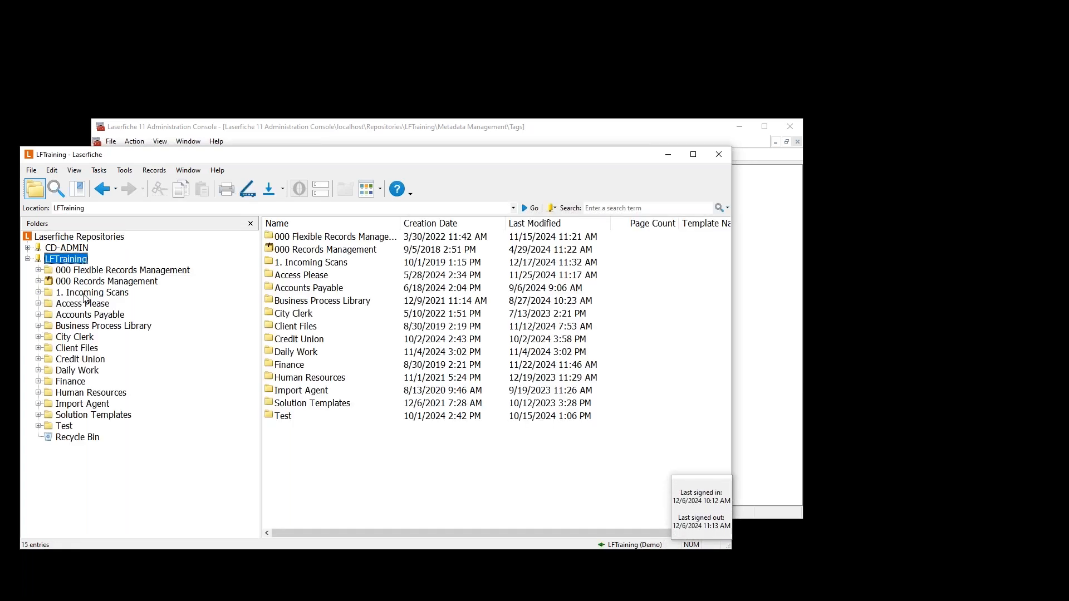
- Check that Lorem ipsum.pdf in 1. Incoming Scans shows only two tags, closing without changes
{"action": "left_click", "coordinate": [83, 294]}
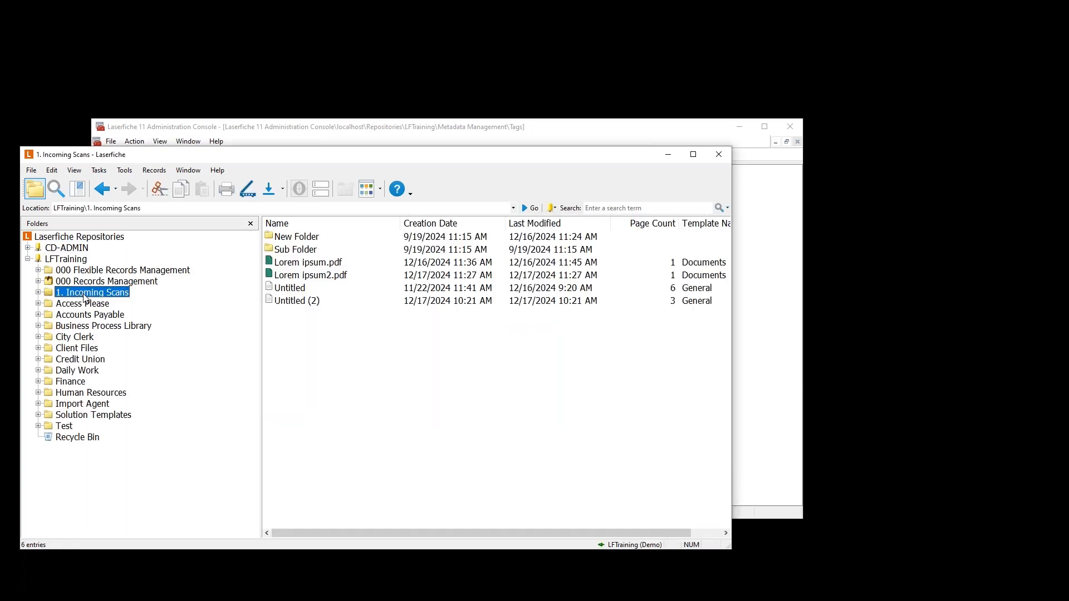
{"action": "right_click", "coordinate": [309, 262]}
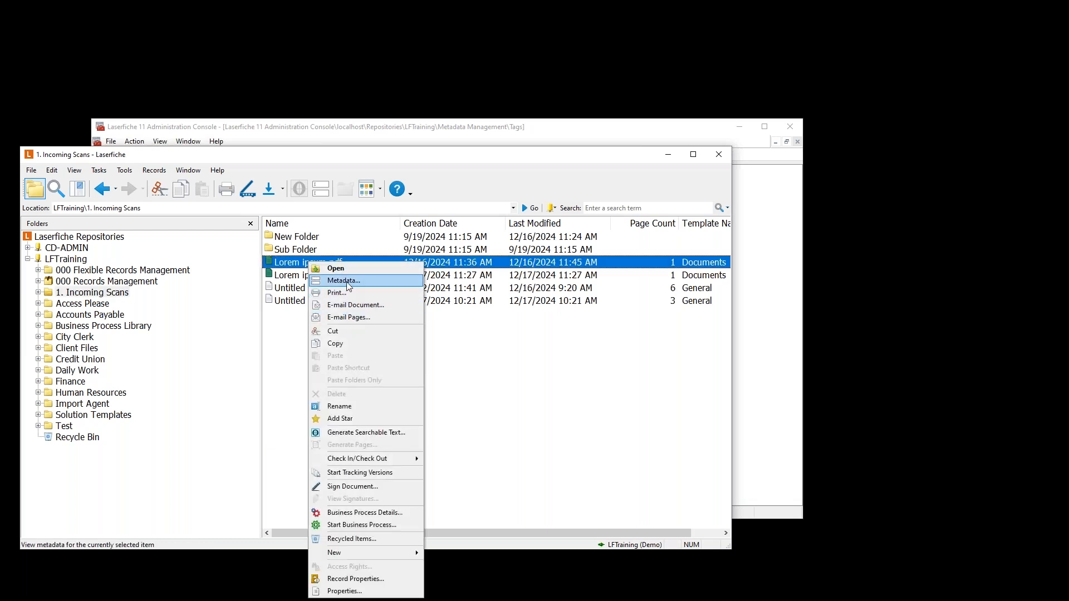
{"action": "left_click", "coordinate": [354, 280]}
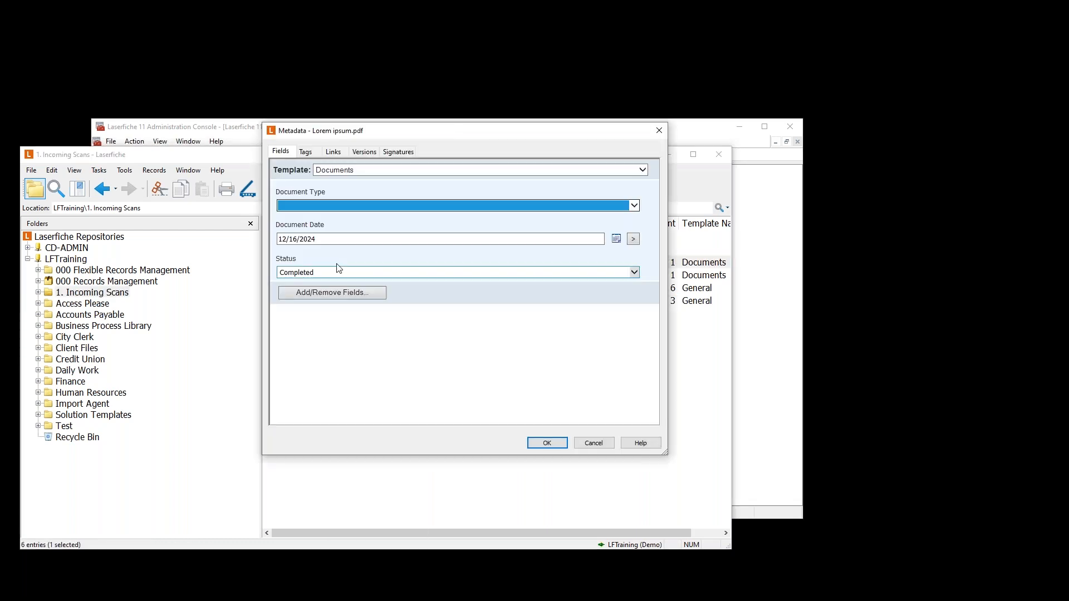
{"action": "left_click", "coordinate": [306, 153]}
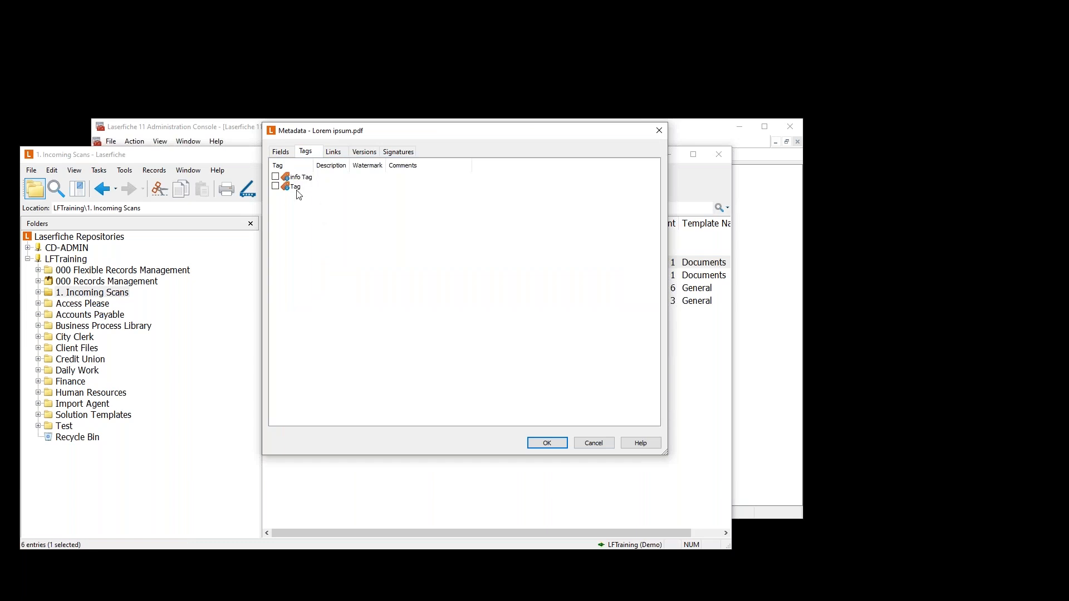
{"action": "left_click", "coordinate": [593, 442]}
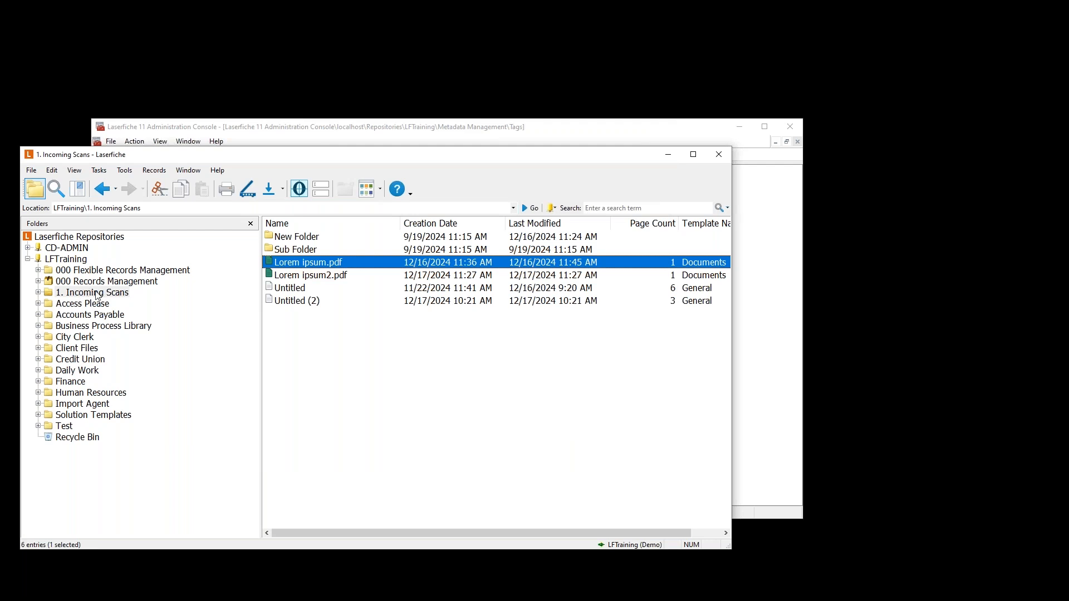
- Sign out of LFTraining and reopen its login prompt
{"action": "left_click", "coordinate": [31, 170]}
{"action": "left_click", "coordinate": [112, 373]}
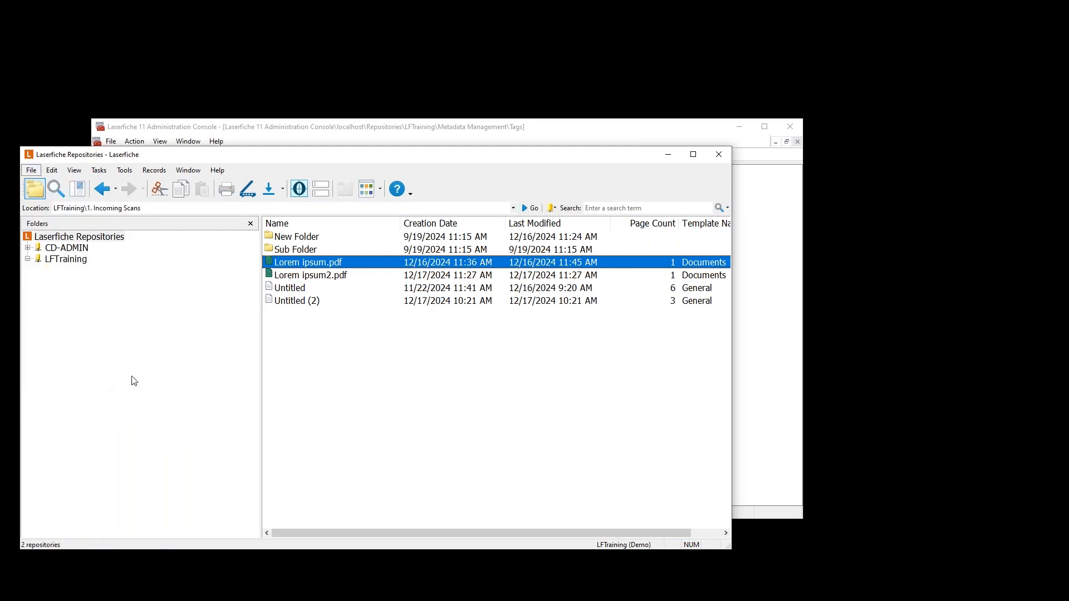
{"action": "double_click", "coordinate": [69, 260]}
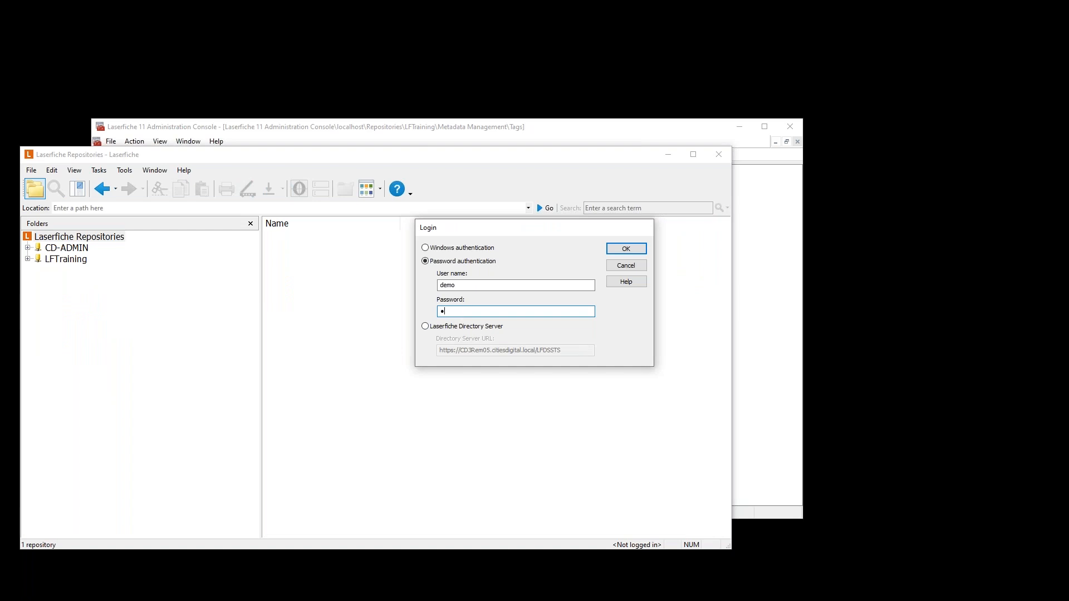
- Sign in to LFTraining as the administrator
{"action": "double_click", "coordinate": [446, 284]}
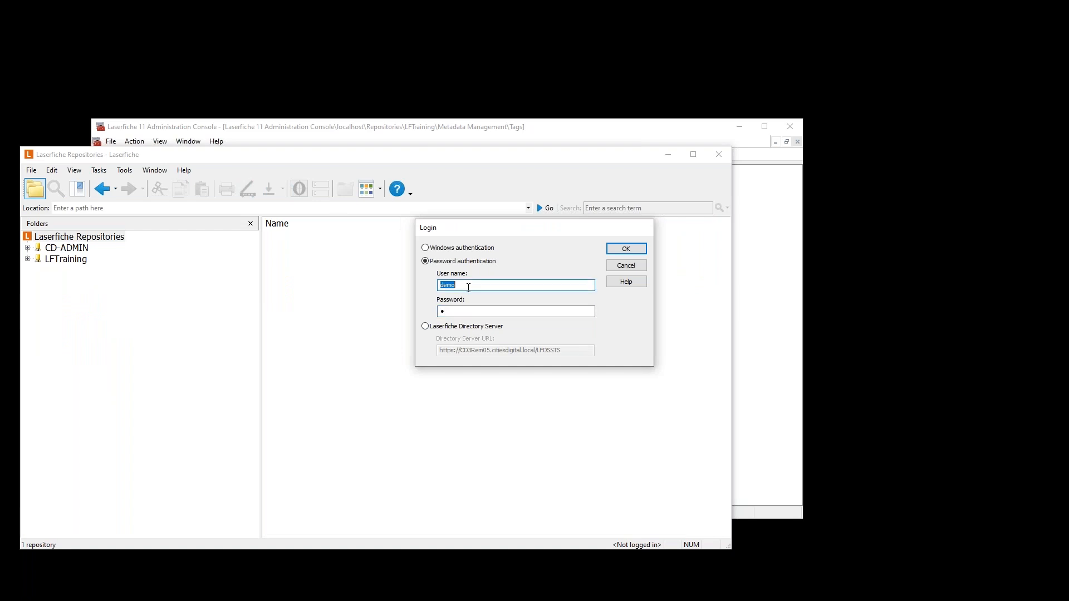
{"action": "type", "text": "admin"}
{"action": "key", "text": "Tab"}
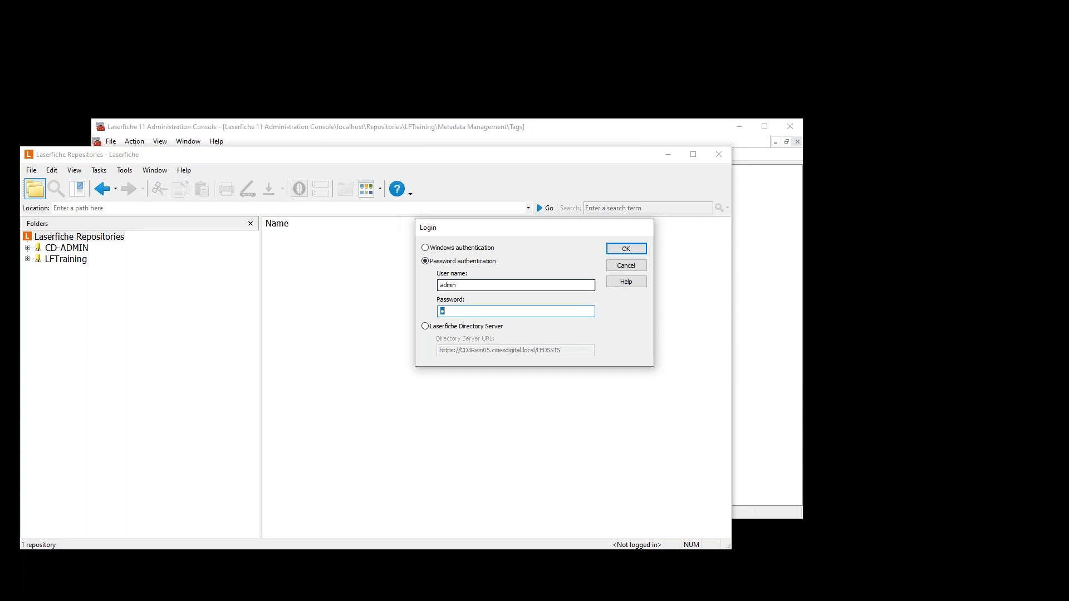
{"action": "key", "text": "Return"}
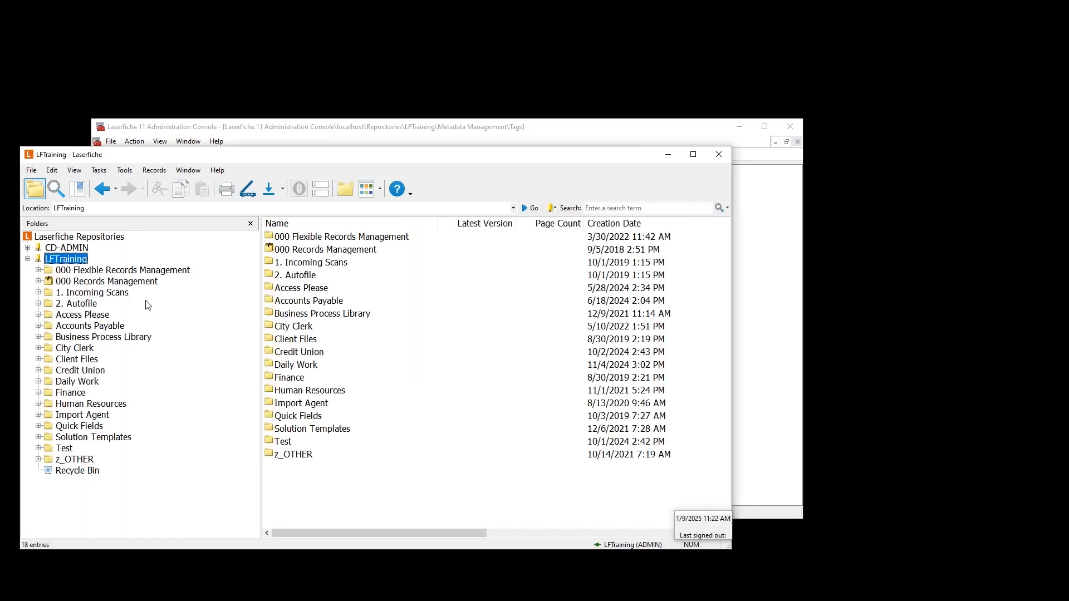
- Assign Security Tag to Lorem ipsum.pdf in 1. Incoming Scans and save the metadata
{"action": "left_click", "coordinate": [89, 293]}
{"action": "right_click", "coordinate": [310, 264]}
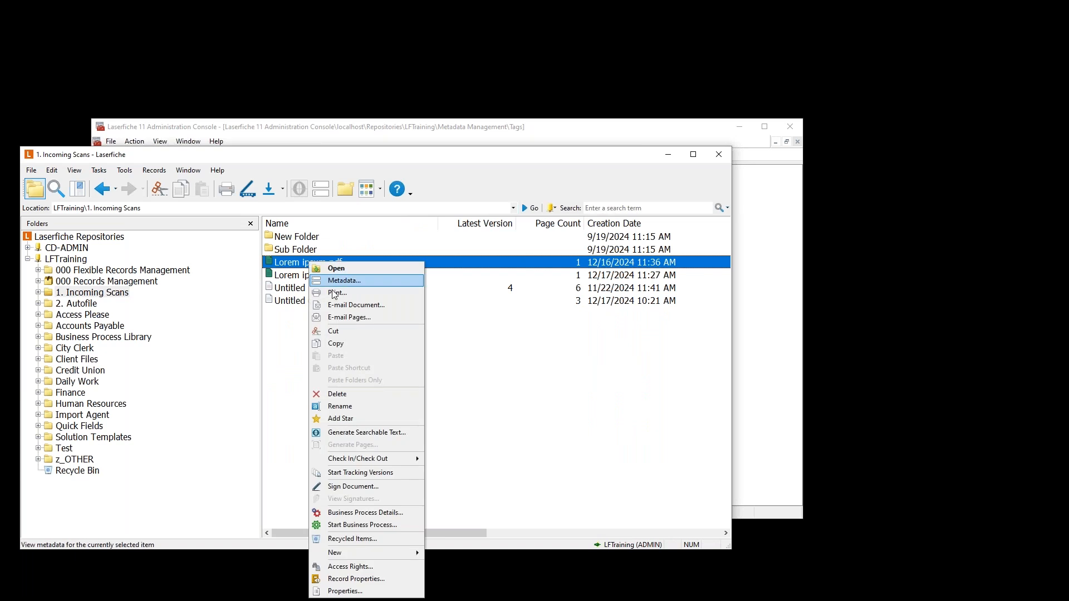
{"action": "left_click", "coordinate": [345, 282]}
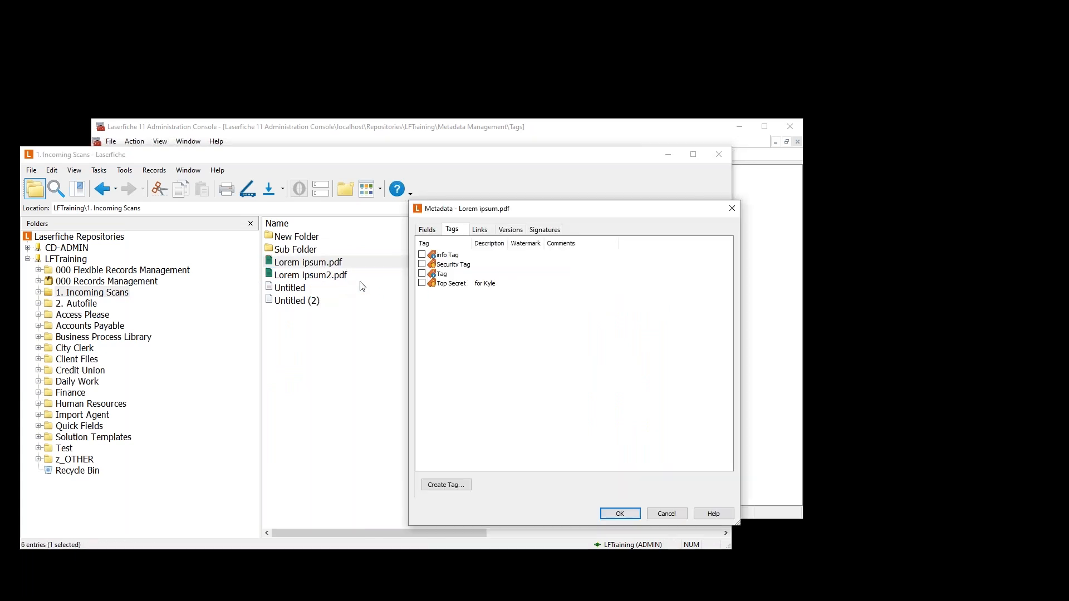
{"action": "left_click", "coordinate": [422, 264]}
{"action": "left_click", "coordinate": [619, 514]}
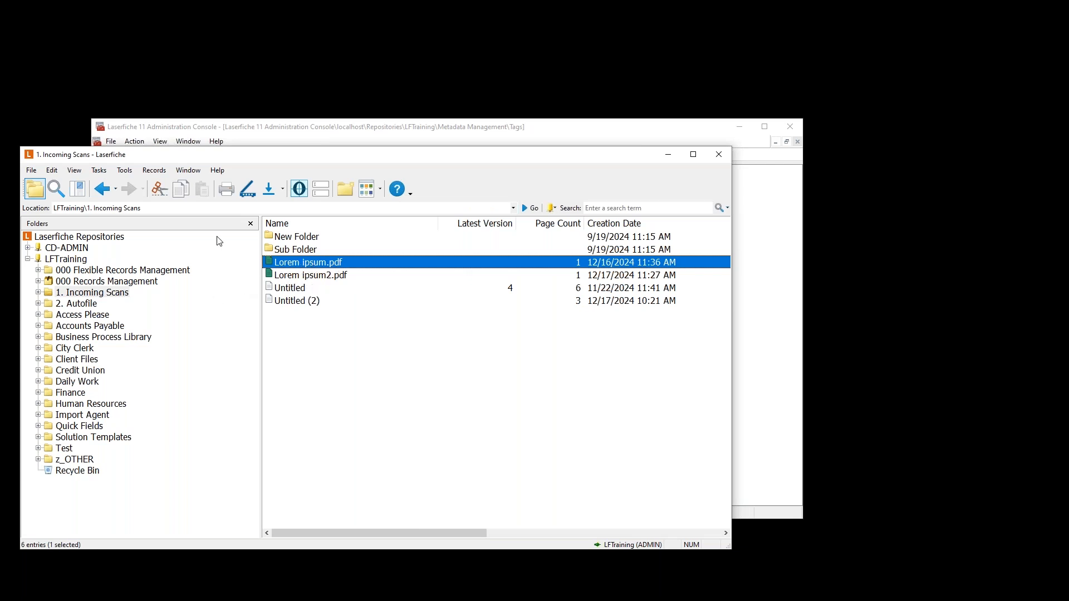
{"action": "left_click", "coordinate": [31, 170]}
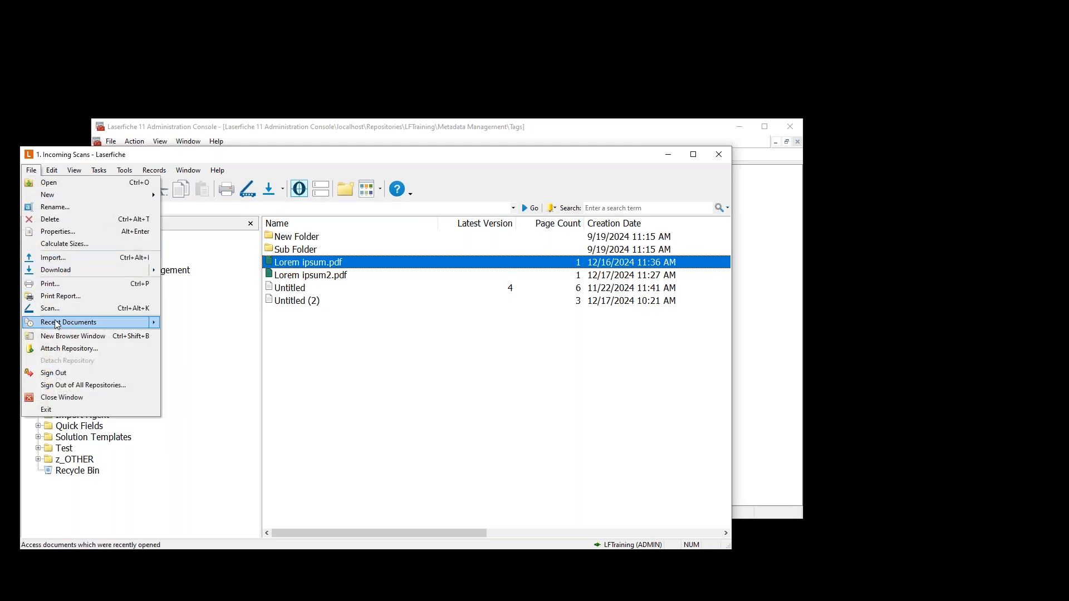
- Sign out, sign in as the demo user, and confirm Lorem ipsum.pdf is hidden in 1. Incoming Scans
{"action": "left_click", "coordinate": [53, 373]}
{"action": "double_click", "coordinate": [74, 260]}
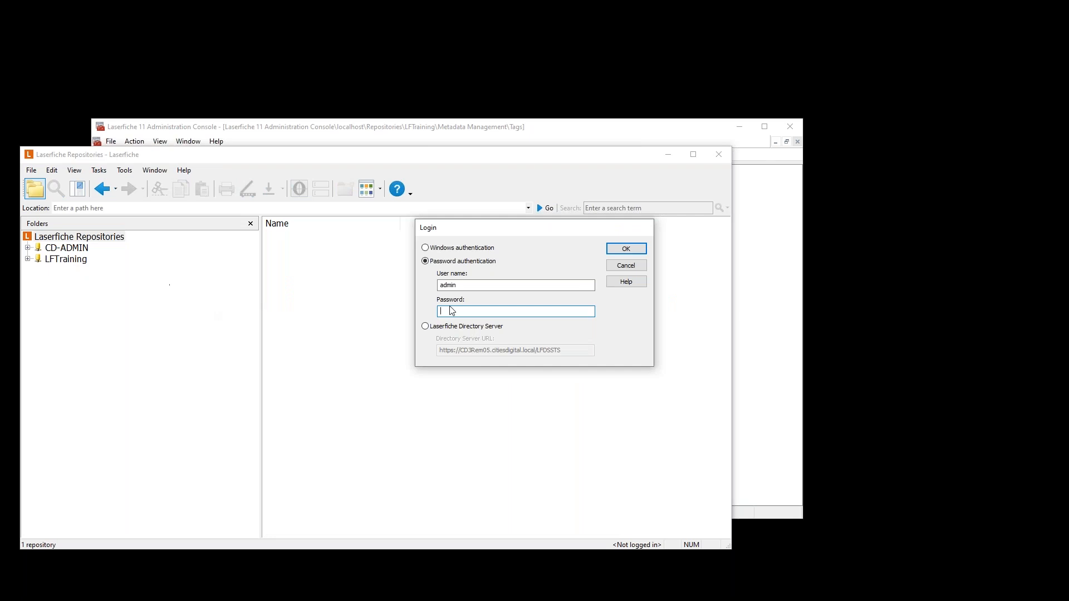
{"action": "type", "text": "demo"}
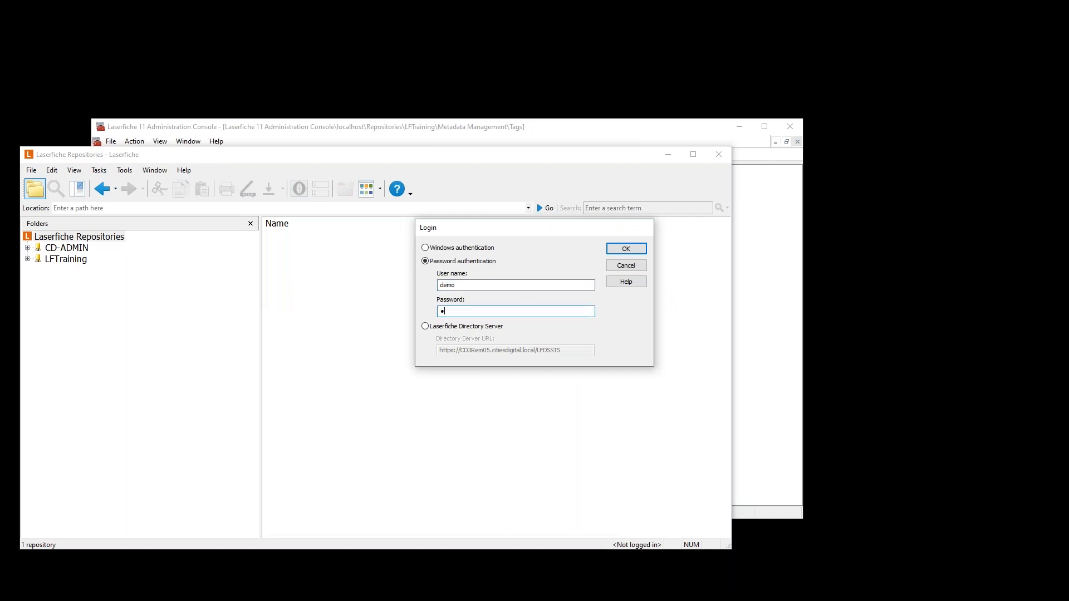
{"action": "key", "text": "Return"}
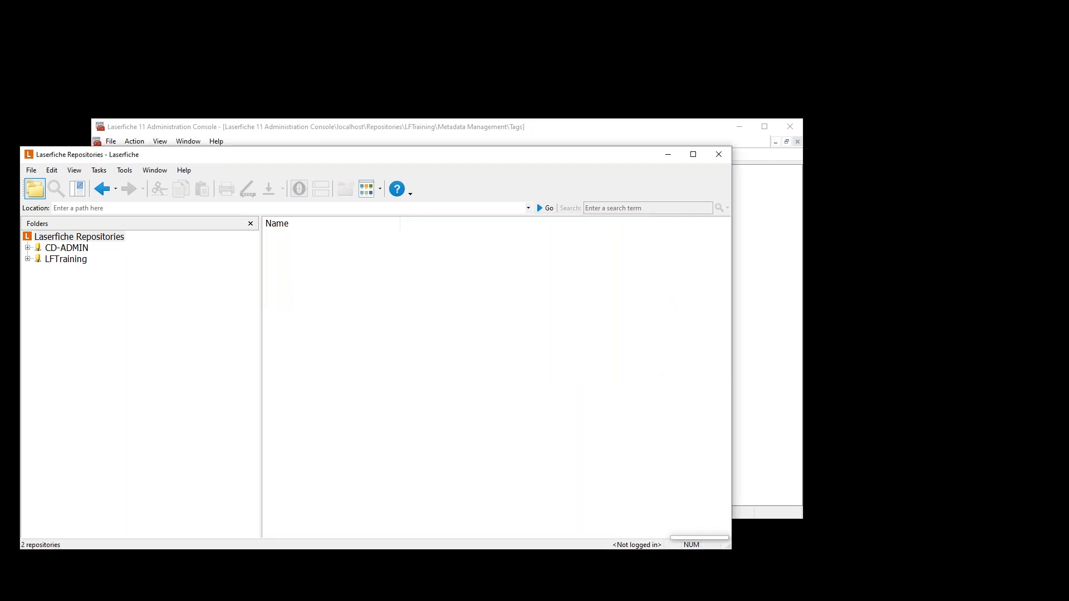
{"action": "left_click", "coordinate": [79, 292]}
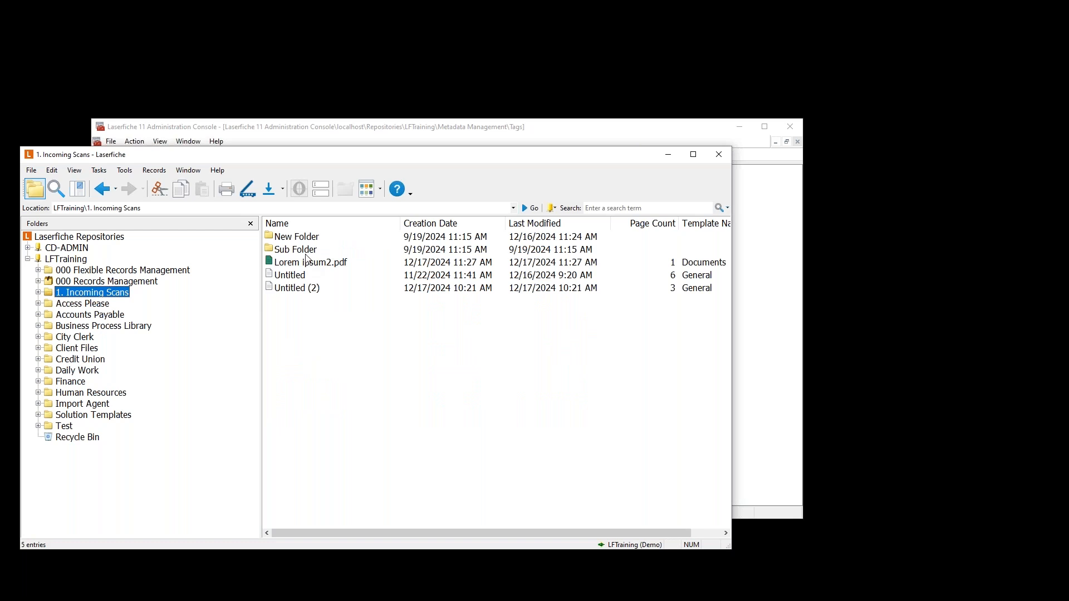
{"action": "left_click", "coordinate": [290, 135]}
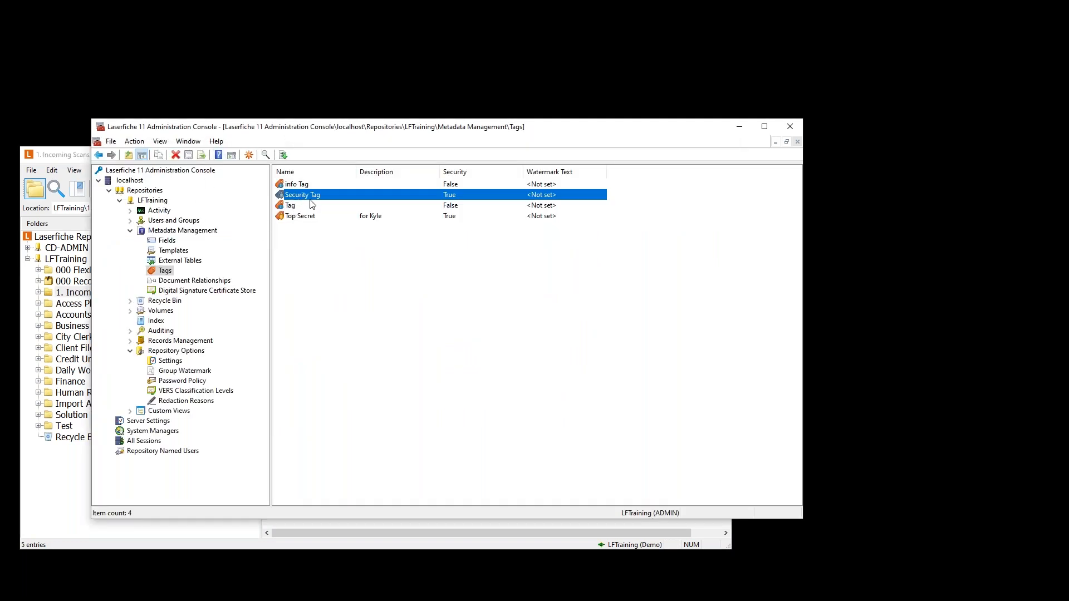
- Expand Users and Groups, list Repository Users, and select the Demo user
{"action": "left_click", "coordinate": [130, 221]}
{"action": "left_click", "coordinate": [183, 231]}
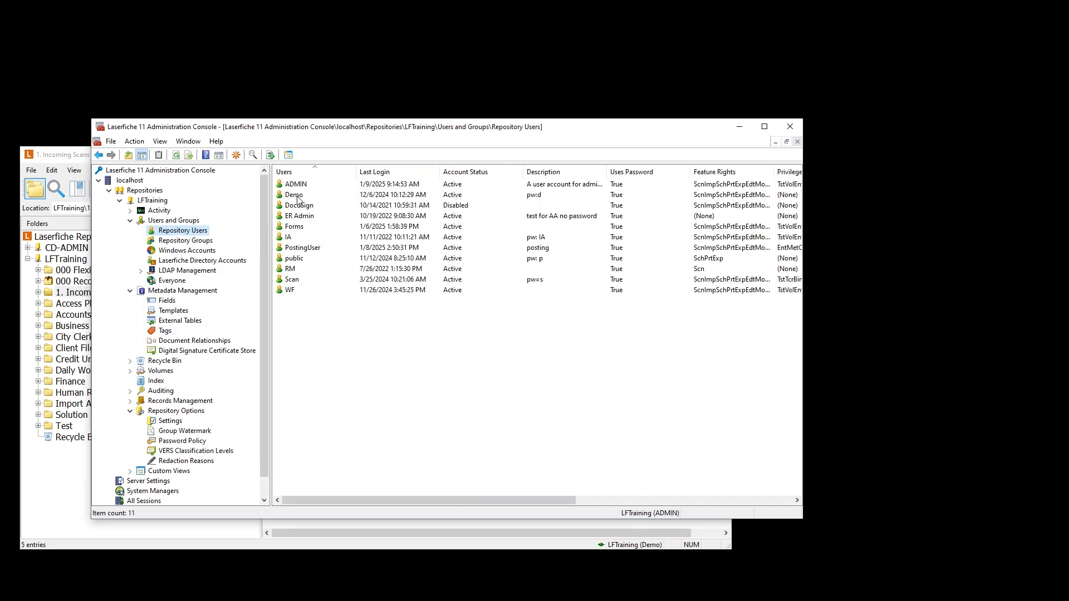
{"action": "left_click", "coordinate": [298, 195]}
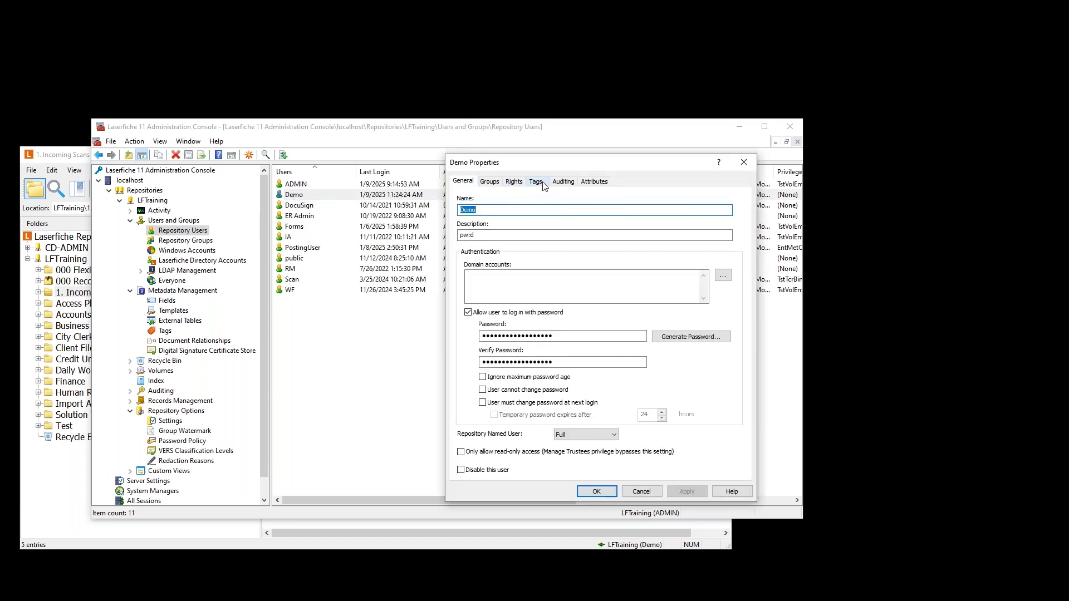
- Assign Security Tag to Demo on its Tags tab, close it, and open ADMIN's properties
{"action": "left_click", "coordinate": [535, 182]}
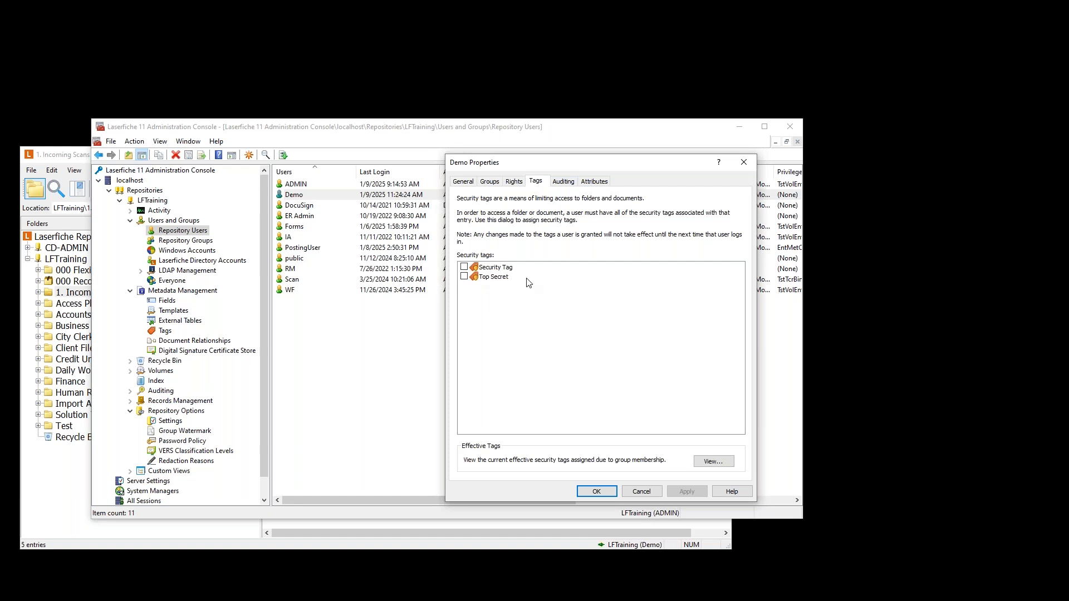
{"action": "left_click", "coordinate": [464, 268]}
{"action": "left_click", "coordinate": [642, 492]}
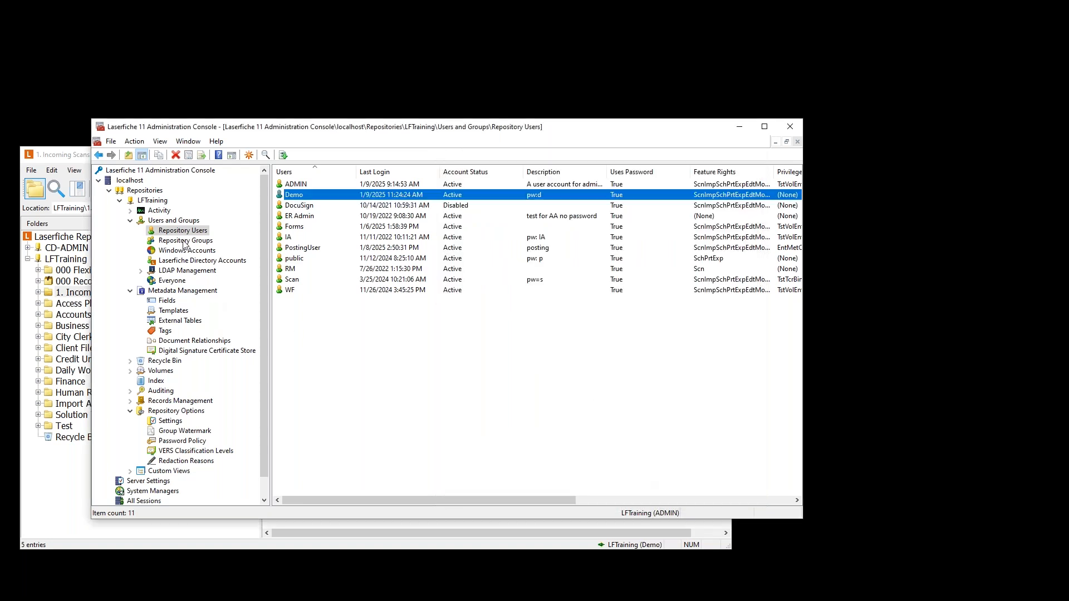
{"action": "double_click", "coordinate": [298, 186]}
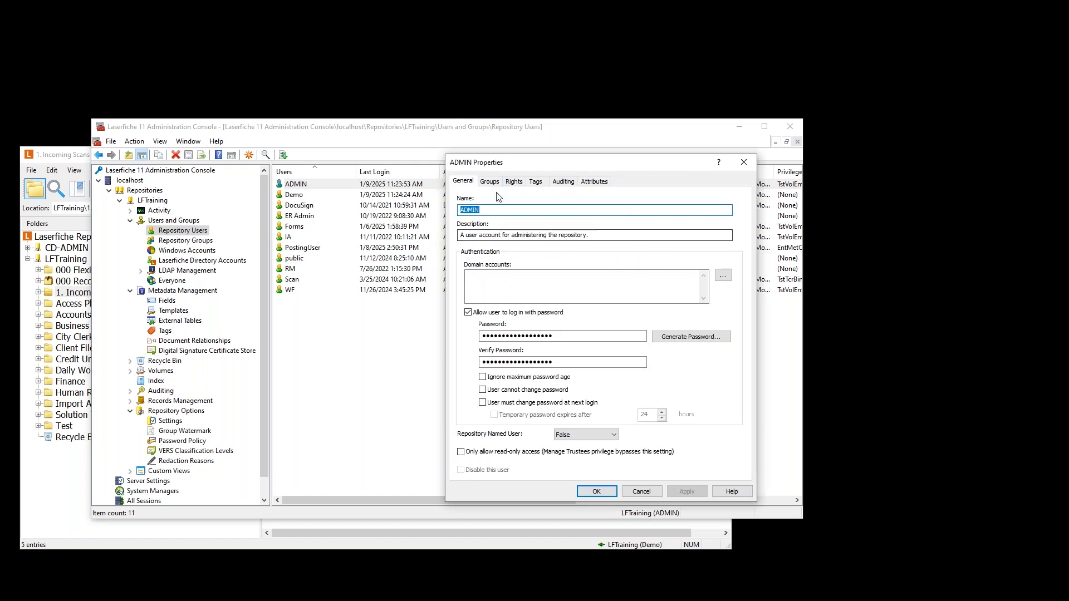
- Review ADMIN's tags (Security Tag and Top Secret), close it, and bring the Forms diagram forward
{"action": "left_click", "coordinate": [535, 182]}
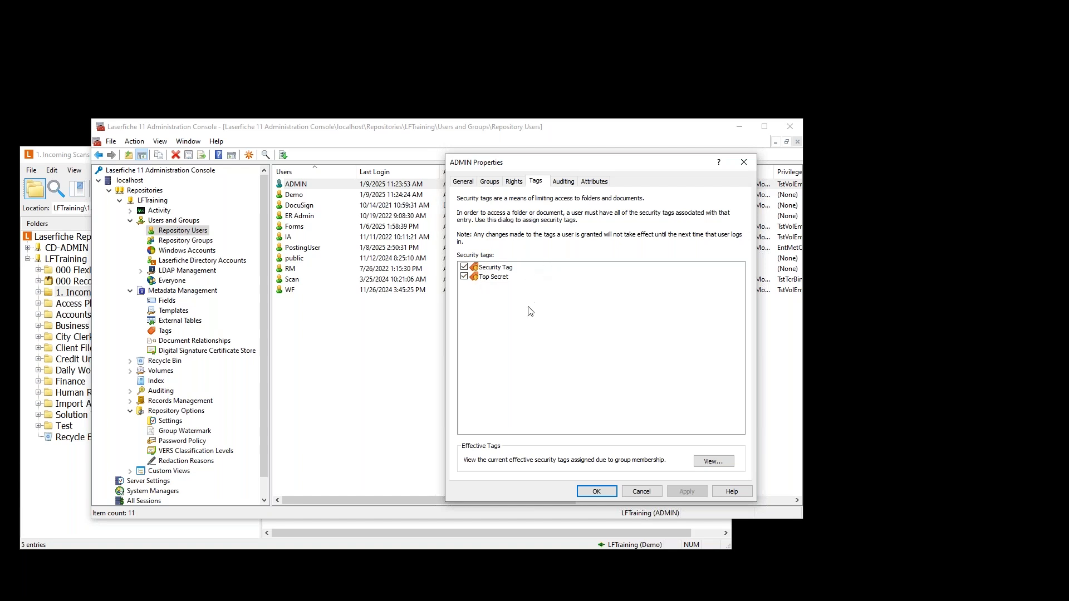
{"action": "left_click", "coordinate": [641, 491]}
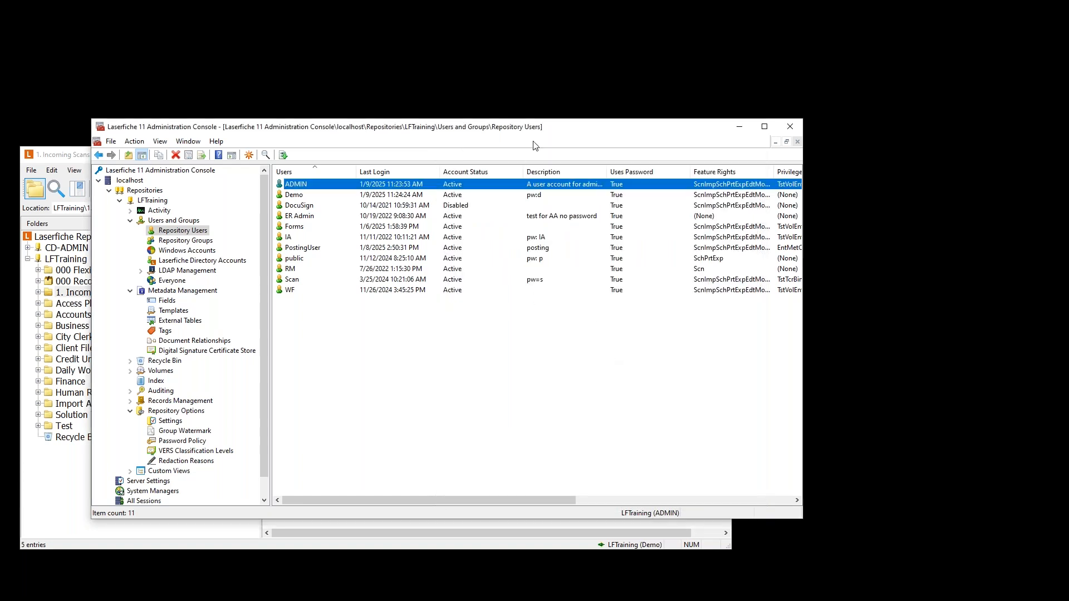
{"action": "left_click_drag", "start_coordinate": [548, 129], "coordinate": [524, 121]}
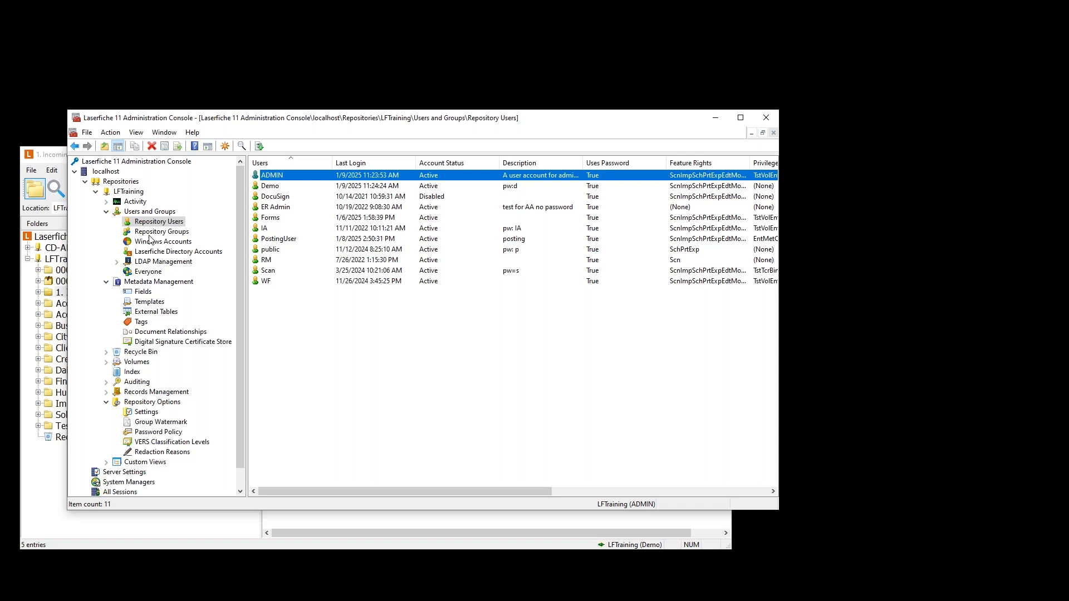
{"action": "left_click", "coordinate": [89, 591]}
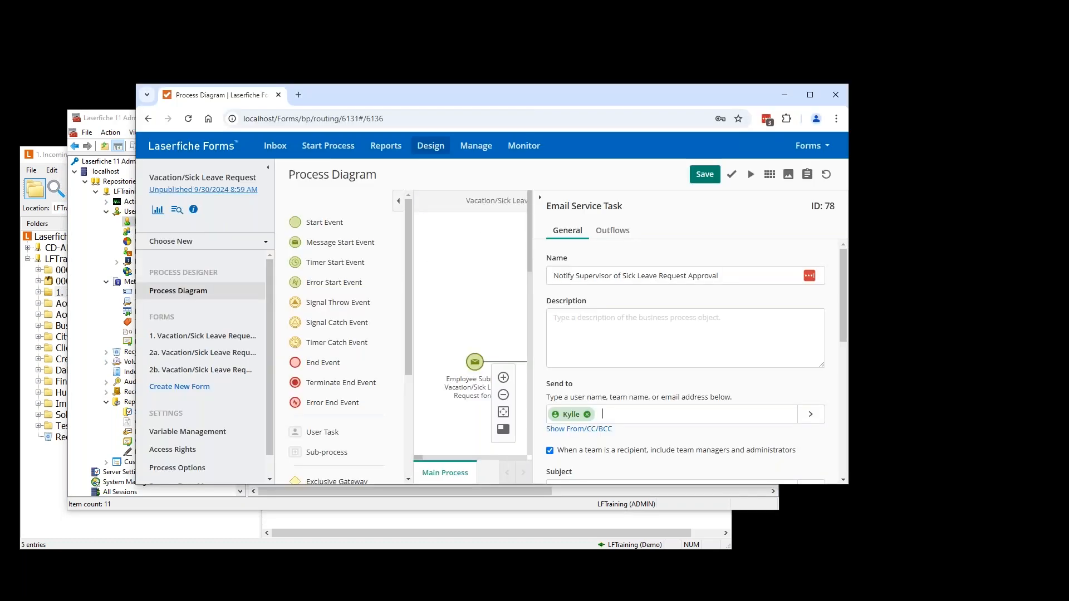
- Widen and pan the diagram to open the Notify Supervisor of Sick Leave Request Approval email task
{"action": "left_click_drag", "start_coordinate": [524, 99], "coordinate": [418, 74]}
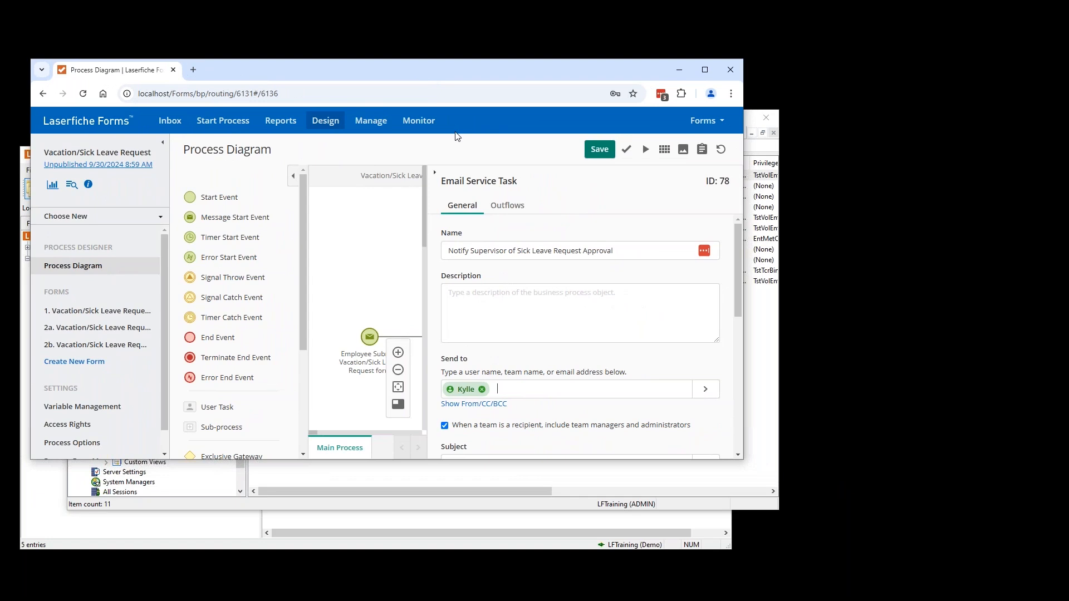
{"action": "left_click", "coordinate": [434, 176]}
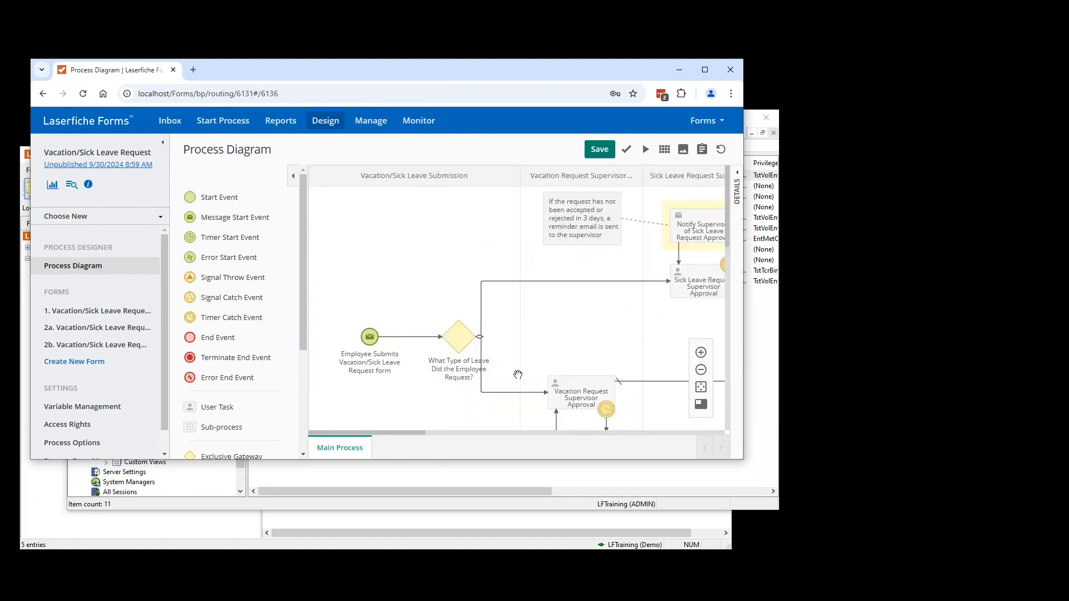
{"action": "left_click_drag", "start_coordinate": [636, 321], "coordinate": [392, 328]}
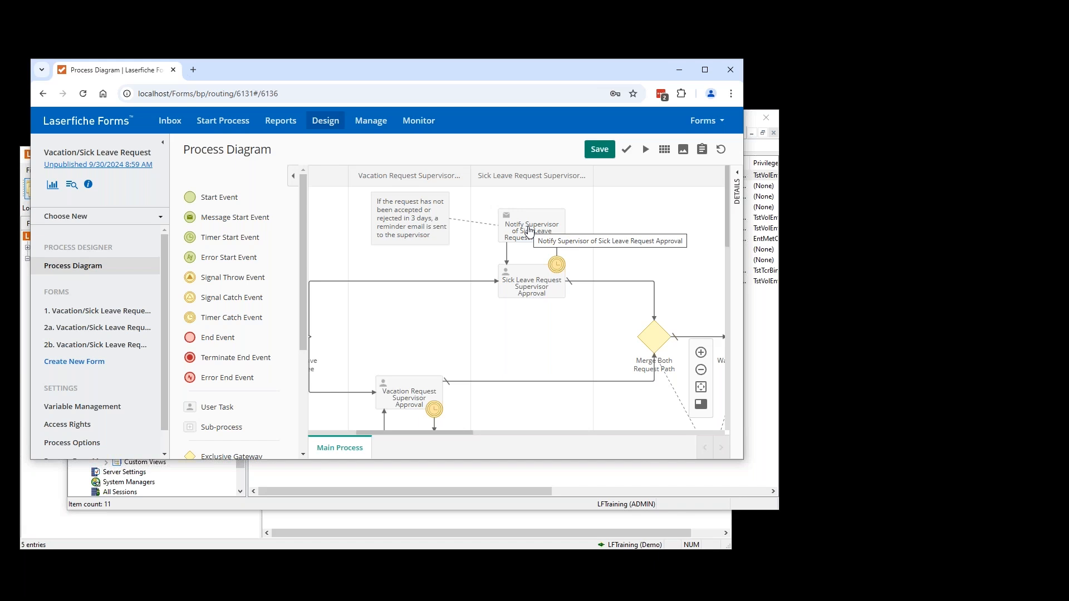
{"action": "left_click", "coordinate": [530, 230]}
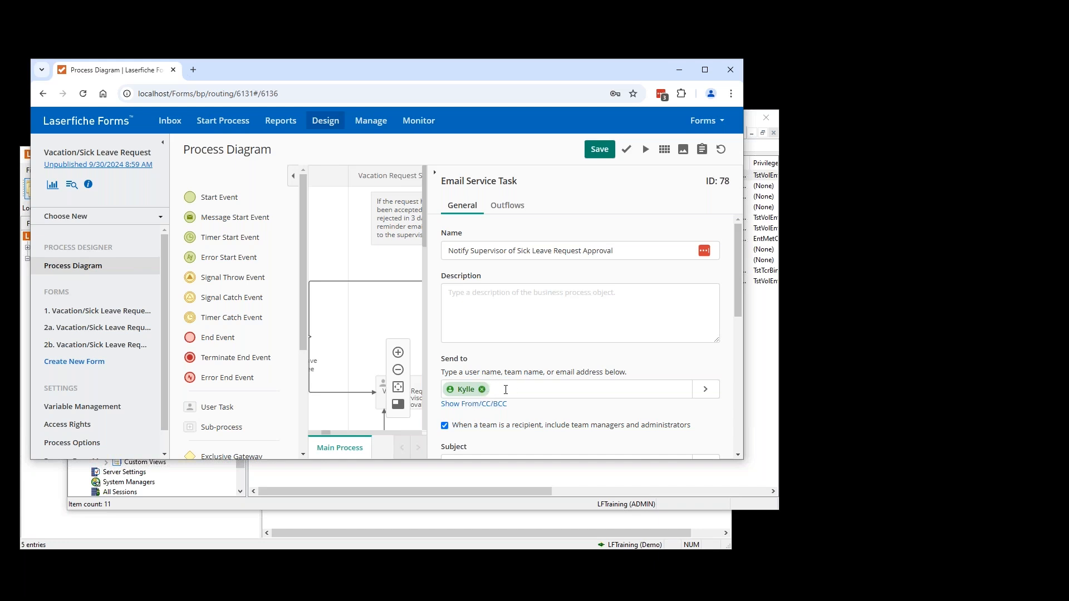
- Make Demo the only Send to recipient, removing the previous one, then minimize the browser
{"action": "type", "text": "demo"}
{"action": "left_click_drag", "start_coordinate": [738, 262], "coordinate": [739, 276]}
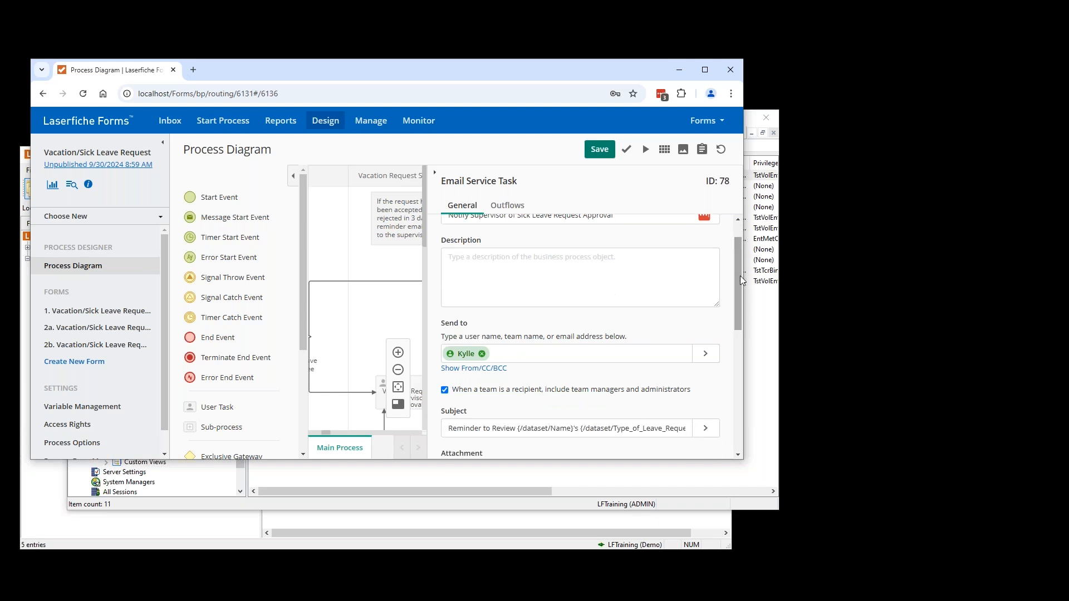
{"action": "left_click", "coordinate": [518, 358]}
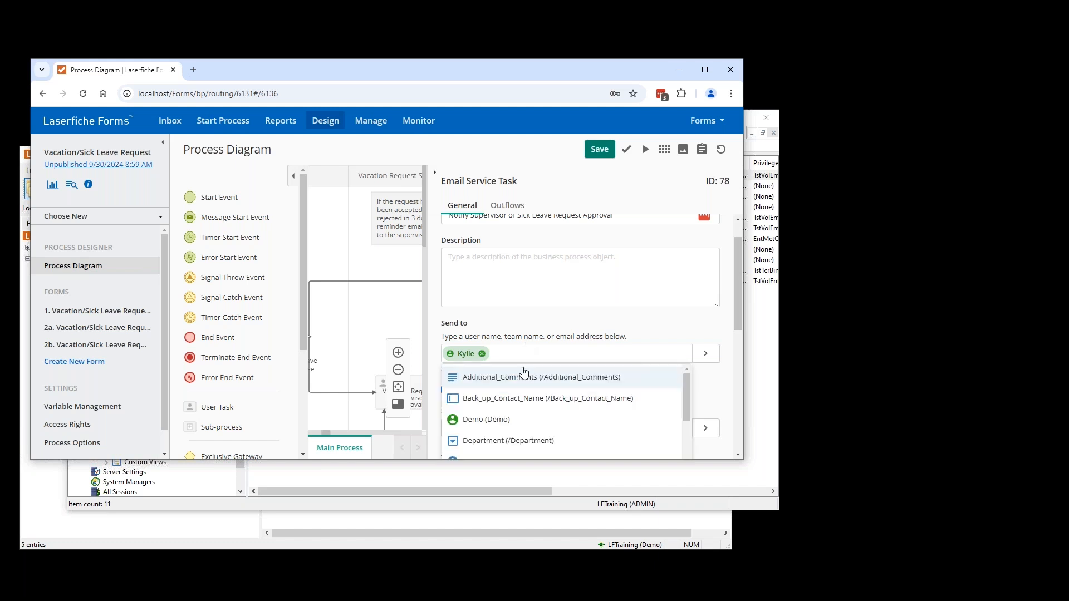
{"action": "left_click", "coordinate": [484, 420]}
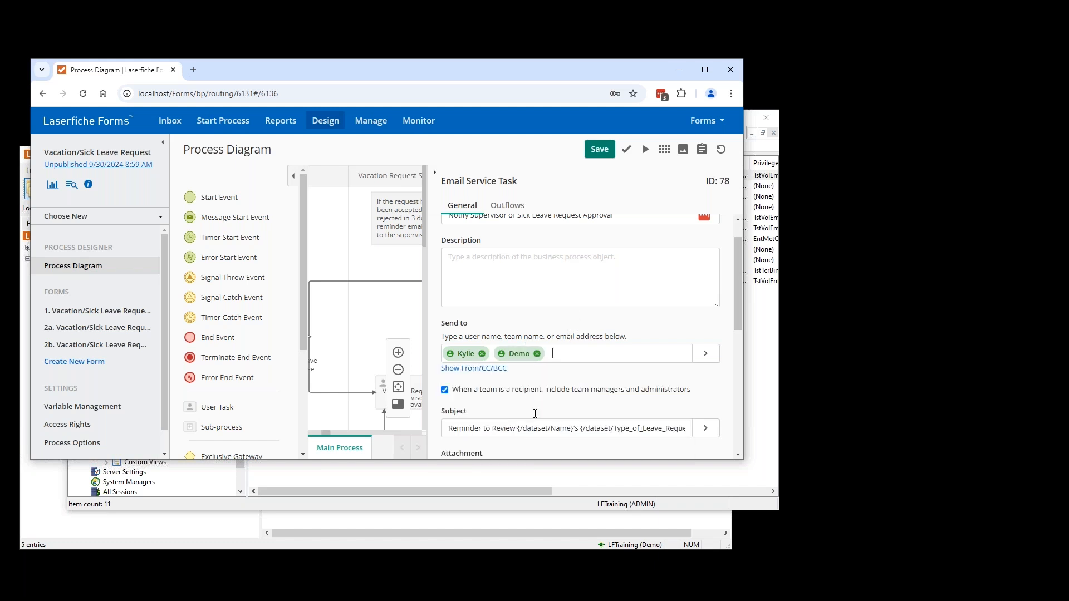
{"action": "left_click", "coordinate": [481, 354]}
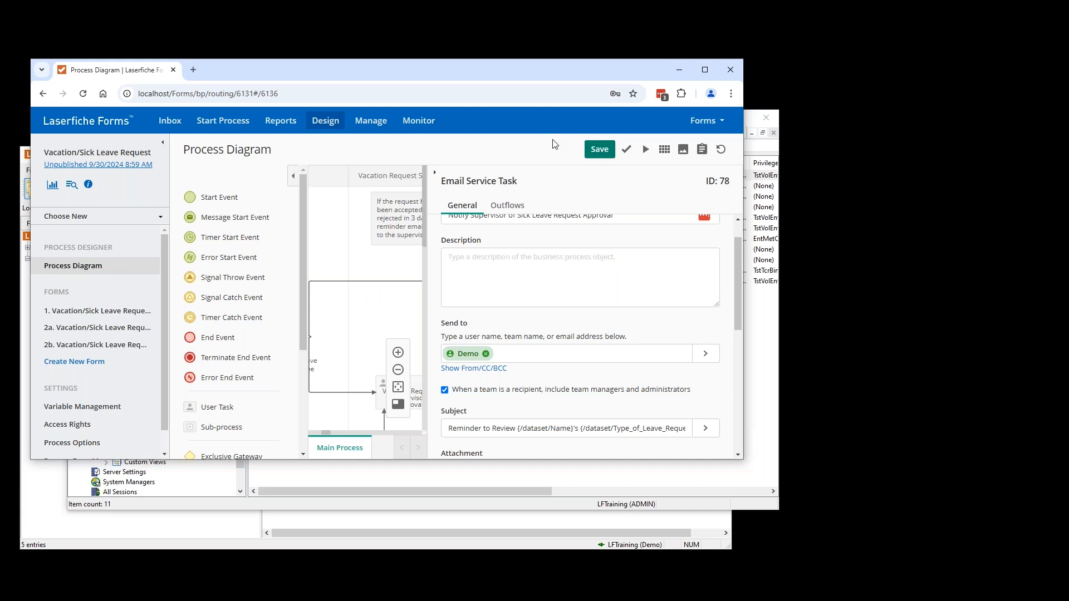
{"action": "left_click", "coordinate": [680, 72]}
- View the Demo user's attributes with all subsets shown, then close its properties unchanged
{"action": "left_click", "coordinate": [272, 186]}
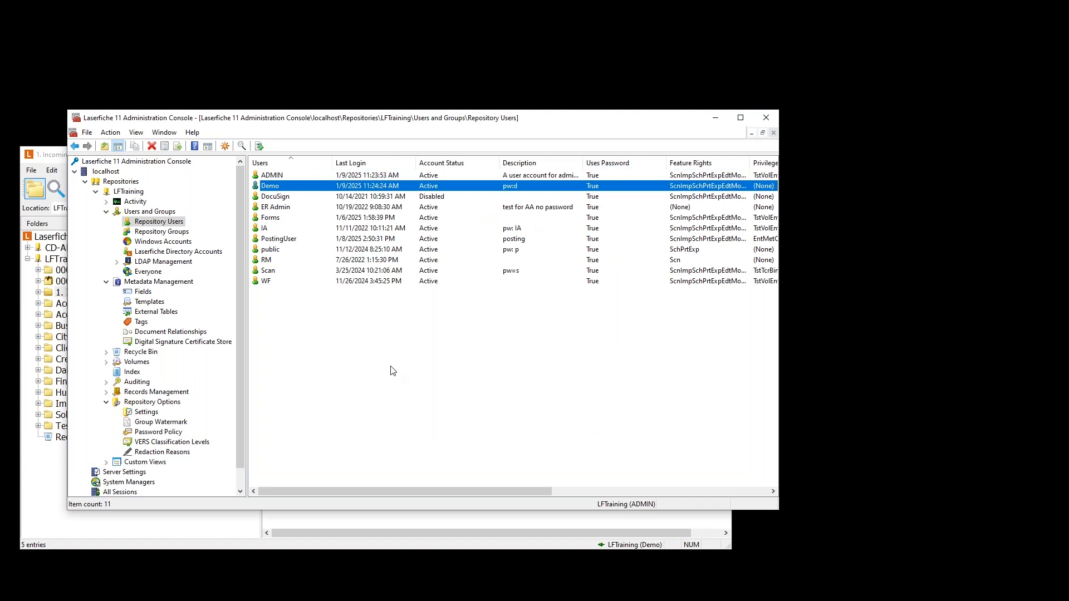
{"action": "double_click", "coordinate": [275, 187]}
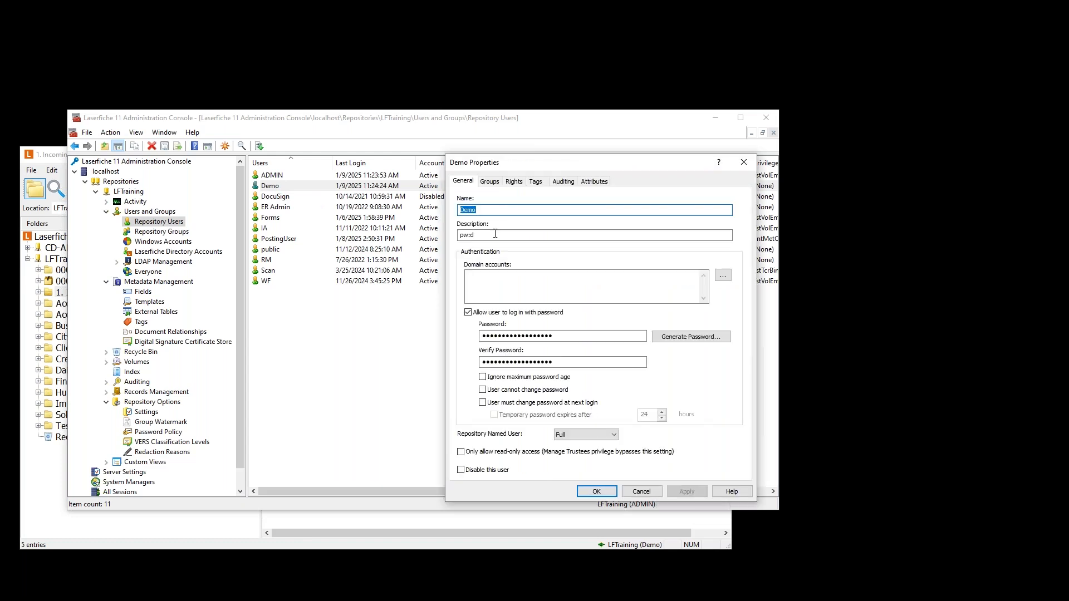
{"action": "left_click", "coordinate": [594, 181]}
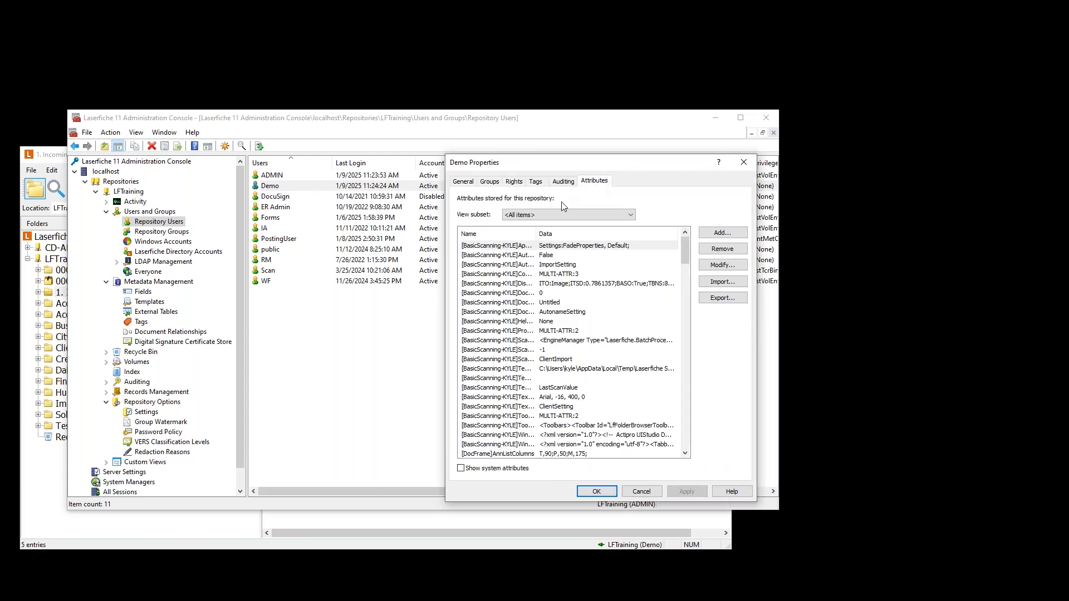
{"action": "left_click", "coordinate": [619, 216]}
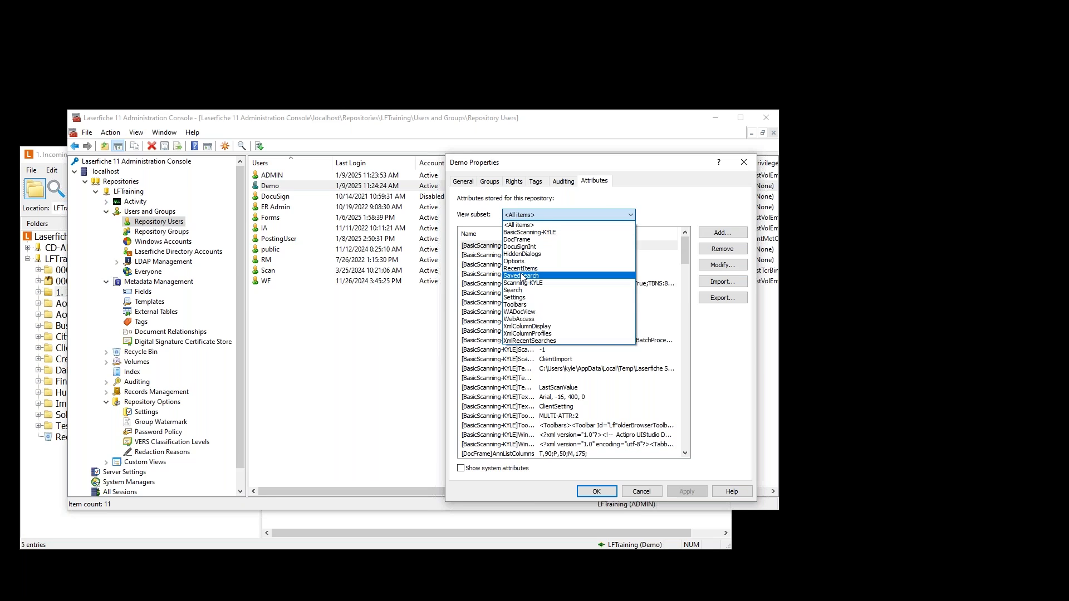
{"action": "left_click", "coordinate": [637, 216]}
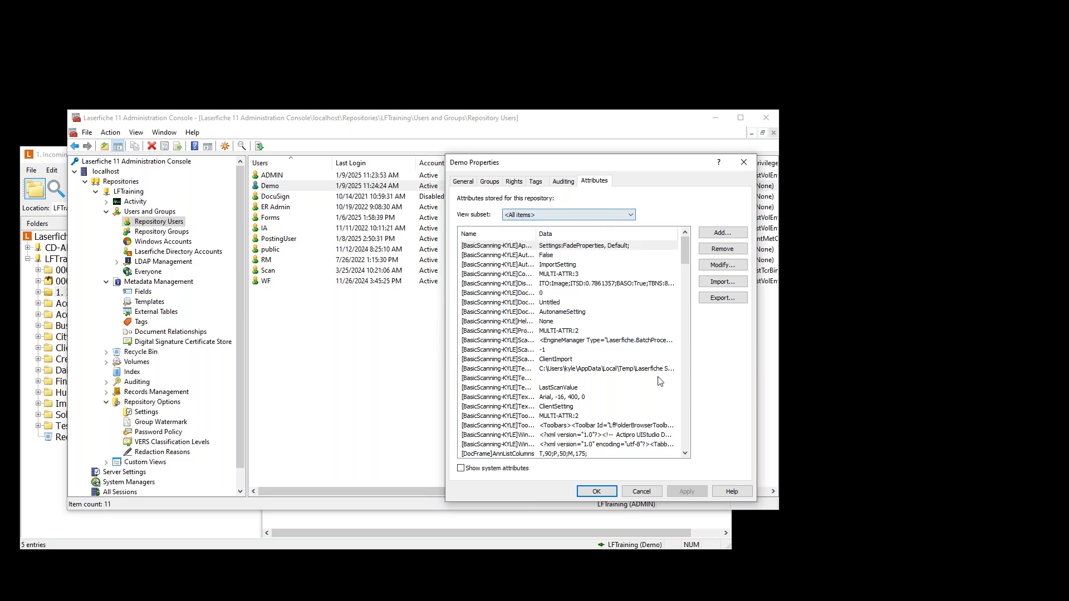
{"action": "left_click", "coordinate": [642, 491]}
- Open the Forms user's Attributes tab and filter the view to the FORMS subset
{"action": "left_click", "coordinate": [281, 220]}
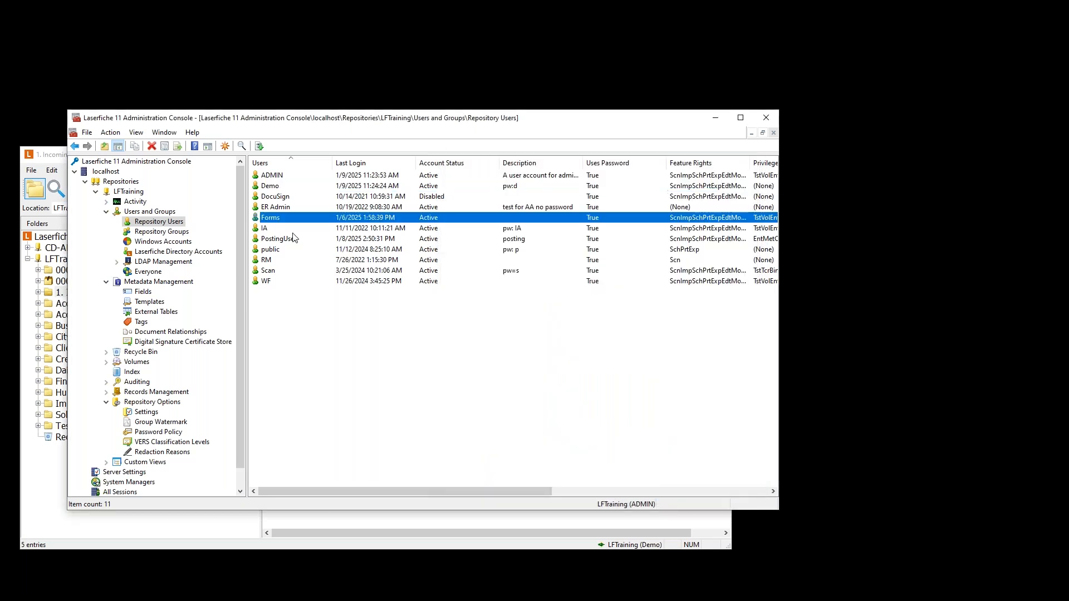
{"action": "double_click", "coordinate": [286, 220]}
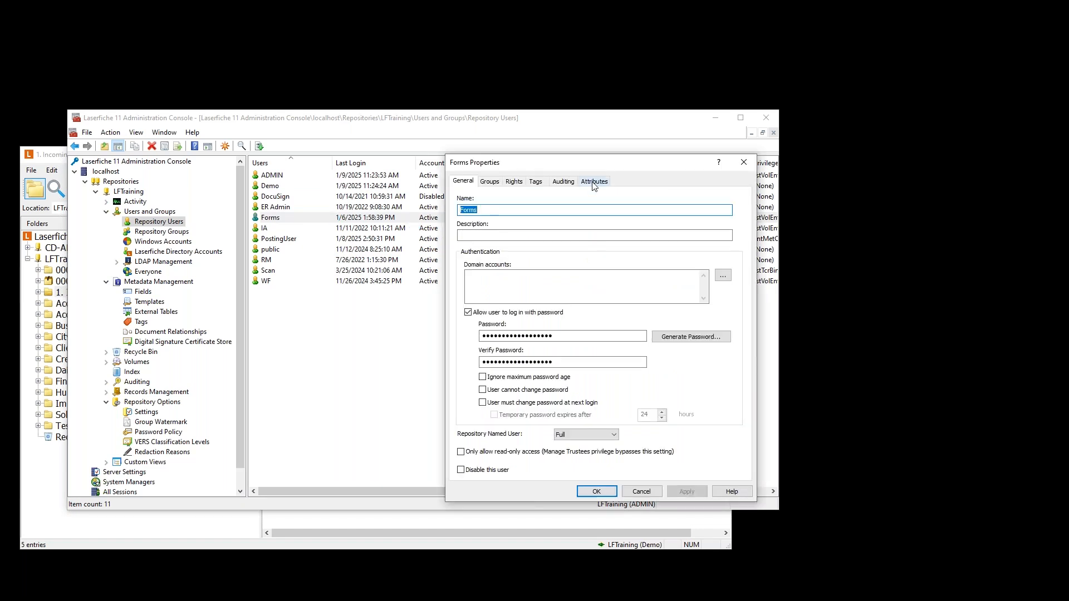
{"action": "left_click", "coordinate": [594, 183]}
{"action": "left_click", "coordinate": [577, 214]}
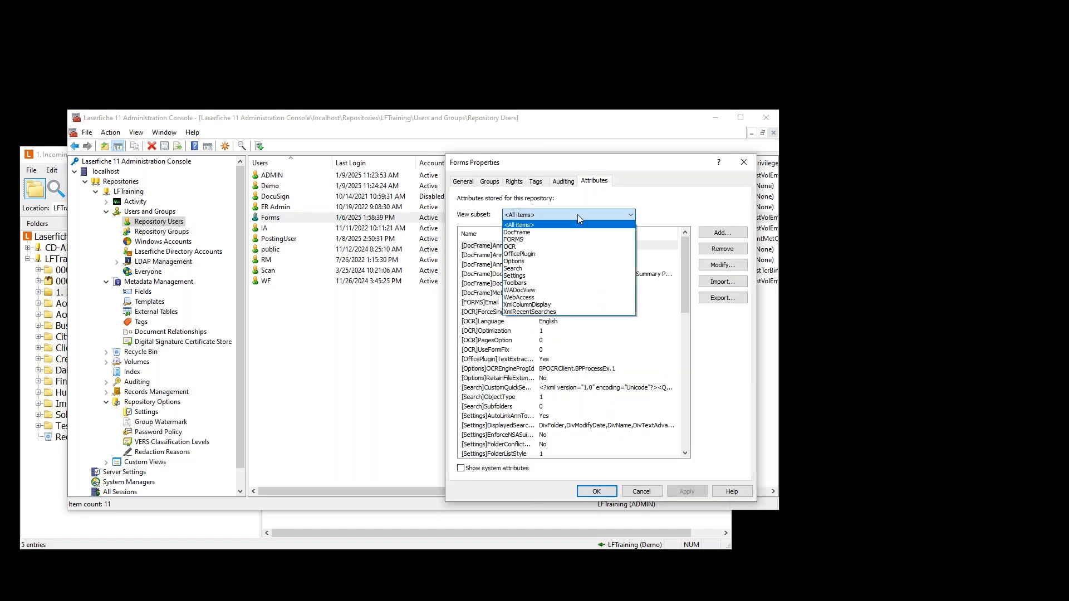
{"action": "left_click", "coordinate": [522, 240]}
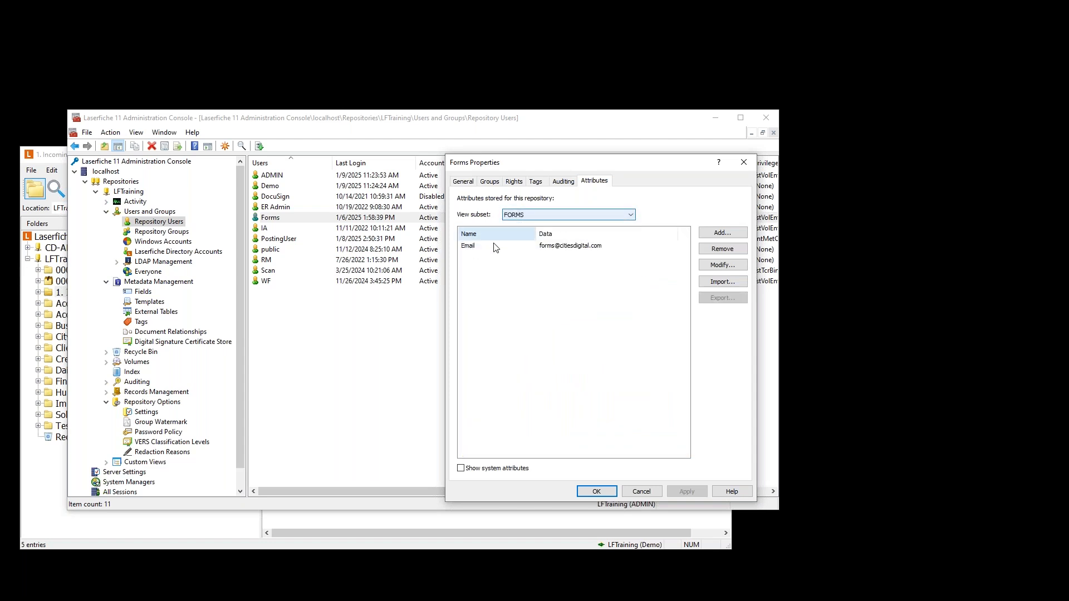
- Draft a new [FORMS]Email attribute for Forms, then cancel it and the Forms Properties dialog
{"action": "left_click", "coordinate": [568, 251]}
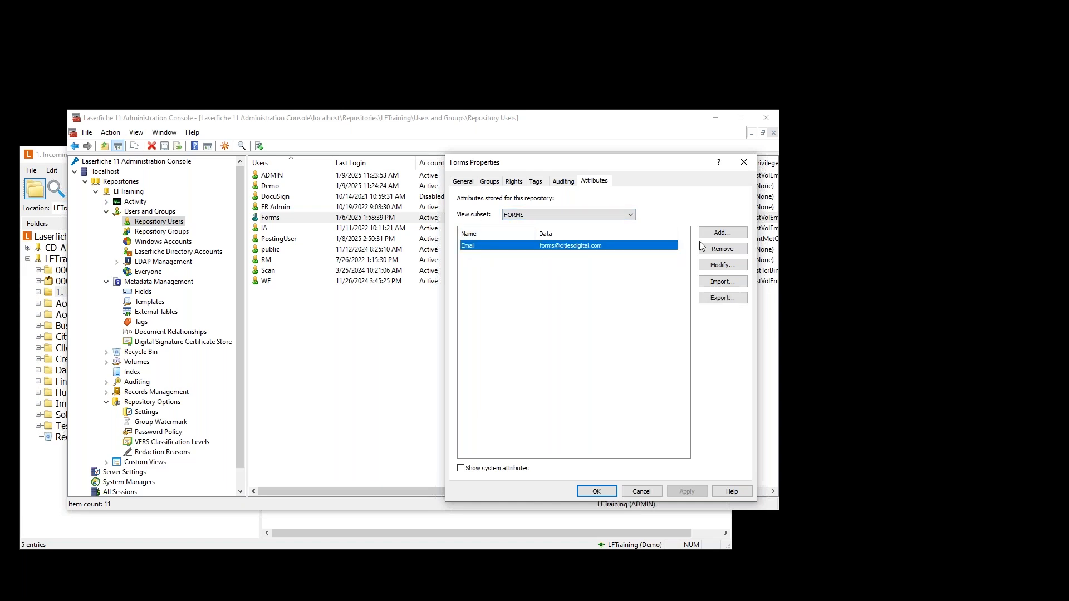
{"action": "left_click", "coordinate": [721, 234]}
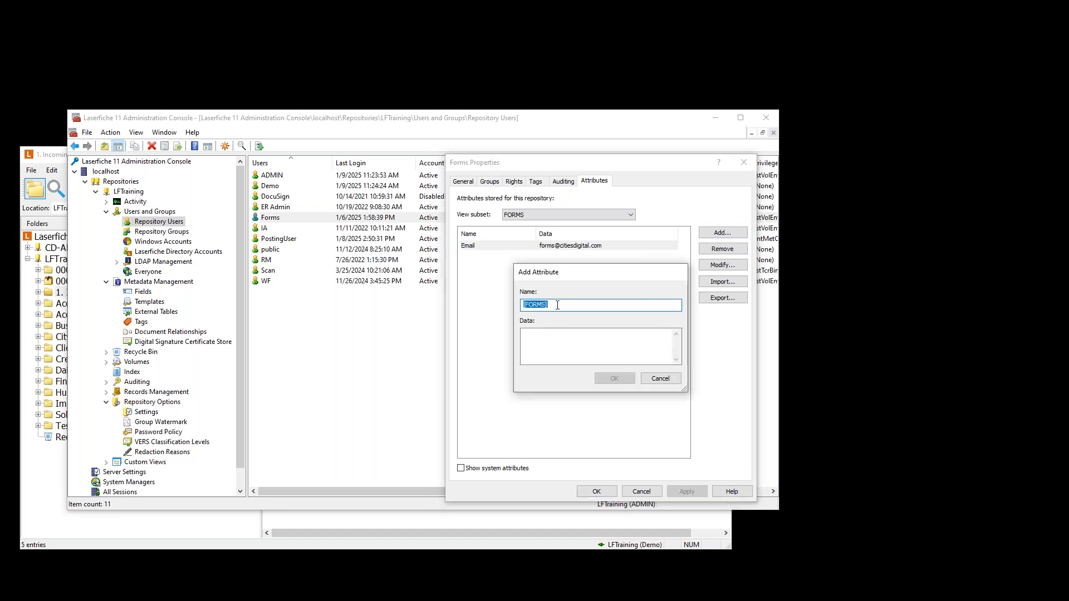
{"action": "left_click", "coordinate": [557, 305]}
{"action": "type", "text": "Email"}
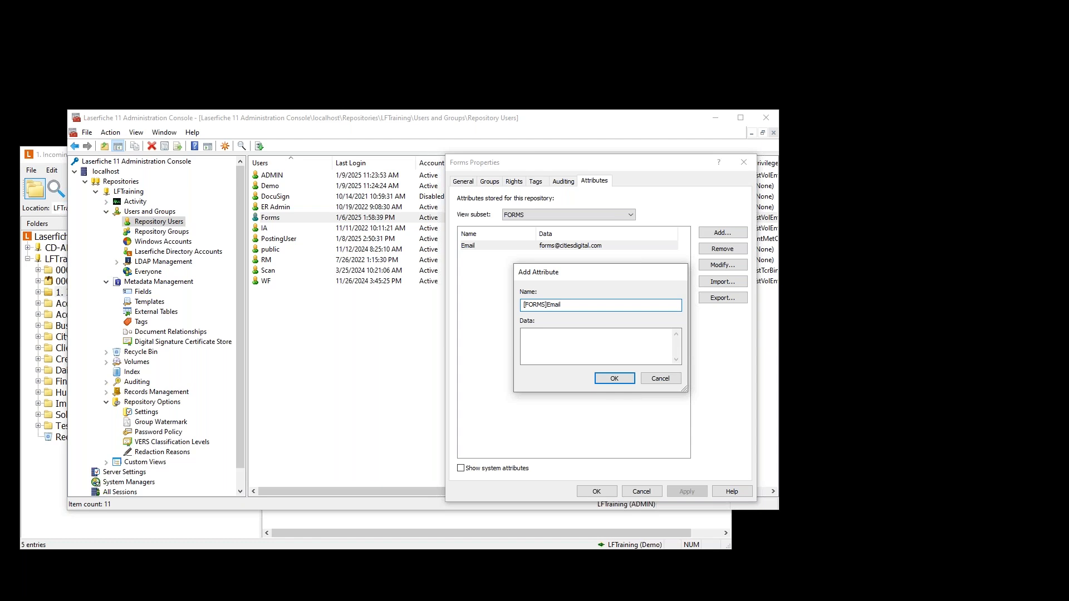
{"action": "left_click", "coordinate": [546, 343]}
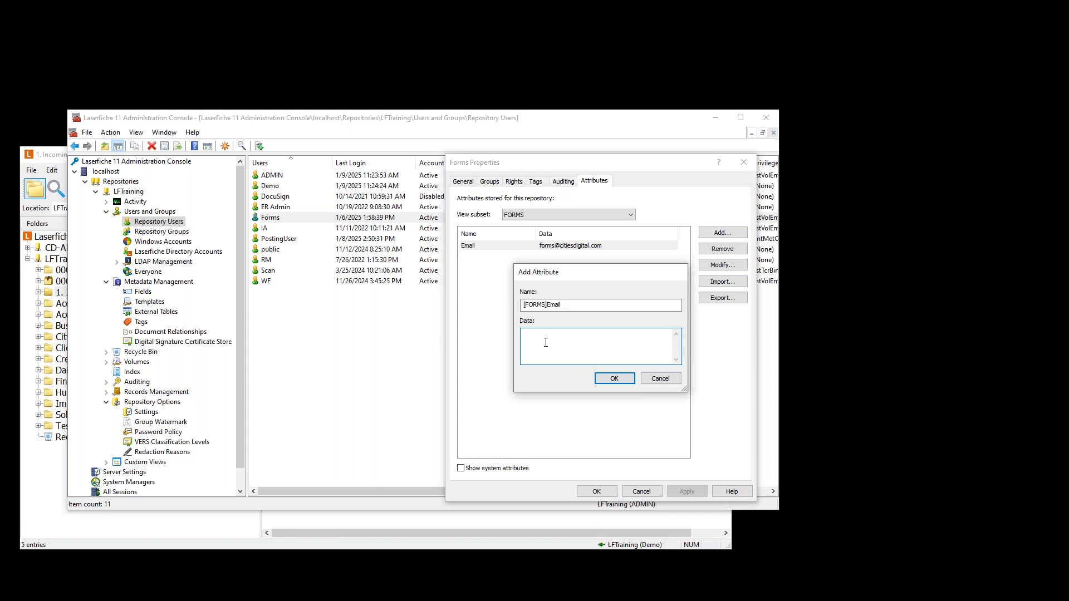
{"action": "left_click", "coordinate": [663, 379]}
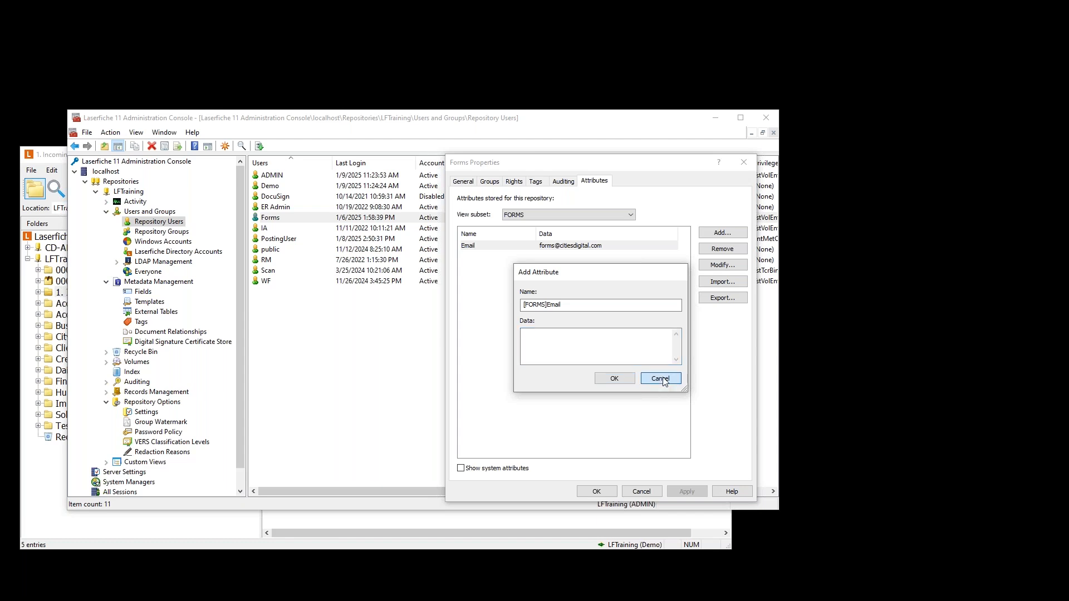
{"action": "left_click", "coordinate": [641, 492]}
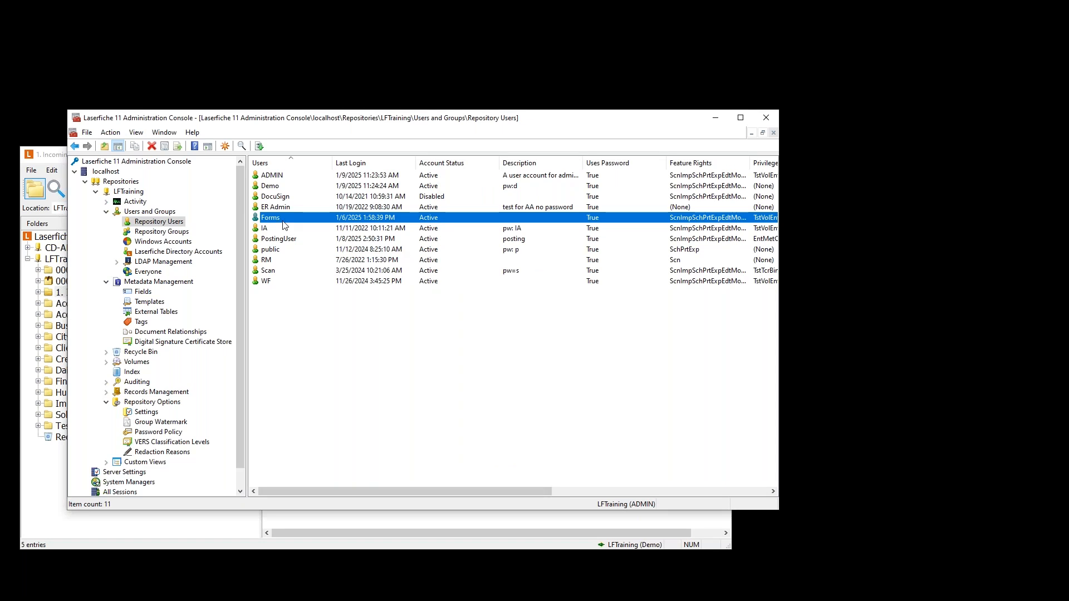
- Select Demo, then show Laserfiche Directory Accounts with its single inherited account
{"action": "left_click", "coordinate": [277, 187]}
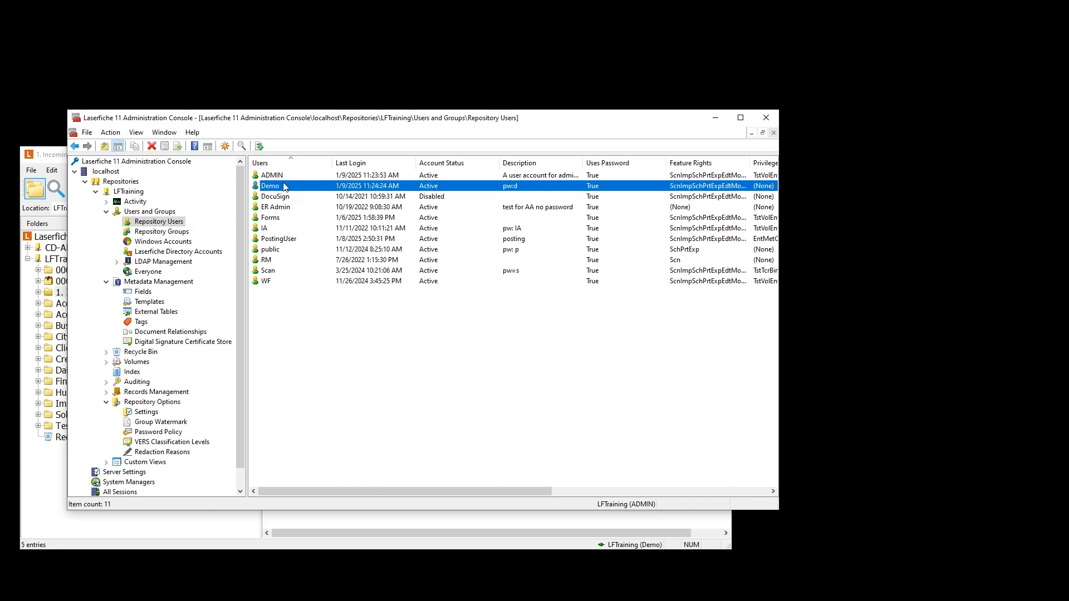
{"action": "left_click", "coordinate": [175, 251]}
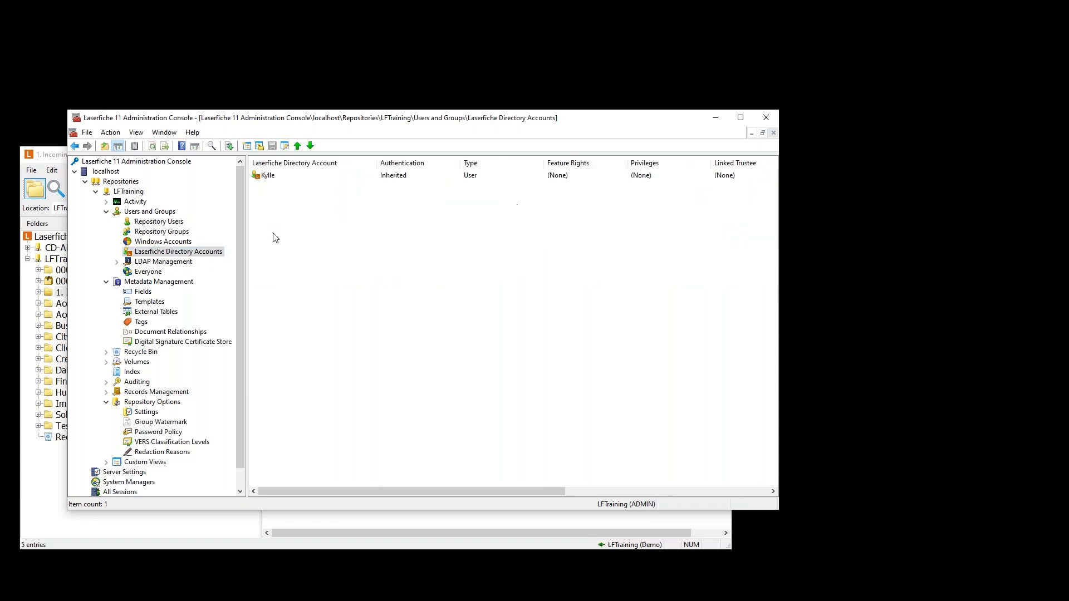
- View the directory account's Attributes tab, close it, and return to the Users and Groups overview
{"action": "double_click", "coordinate": [268, 176]}
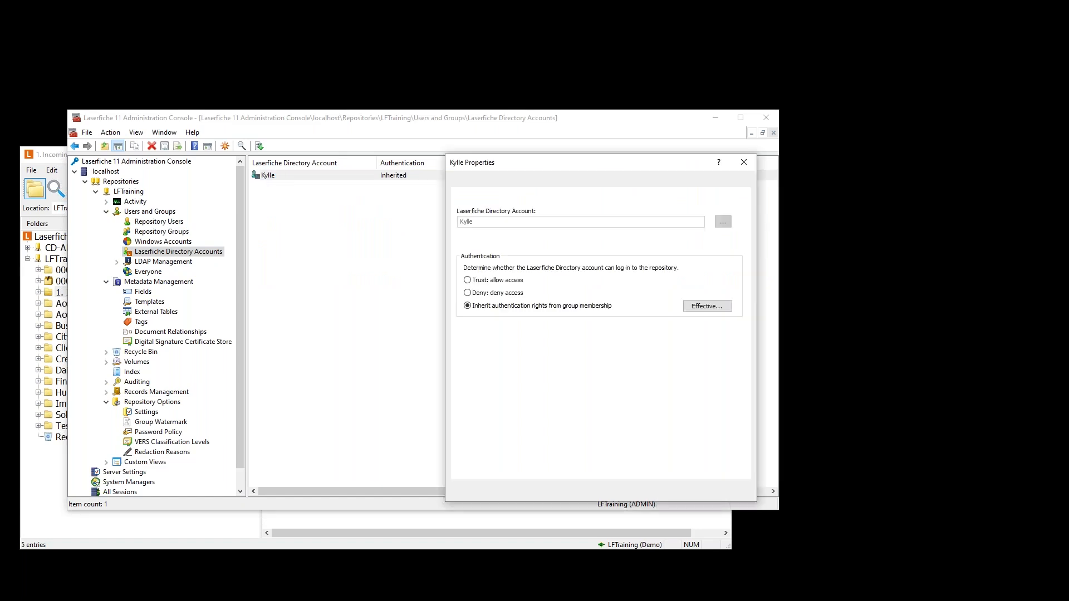
{"action": "left_click", "coordinate": [591, 182]}
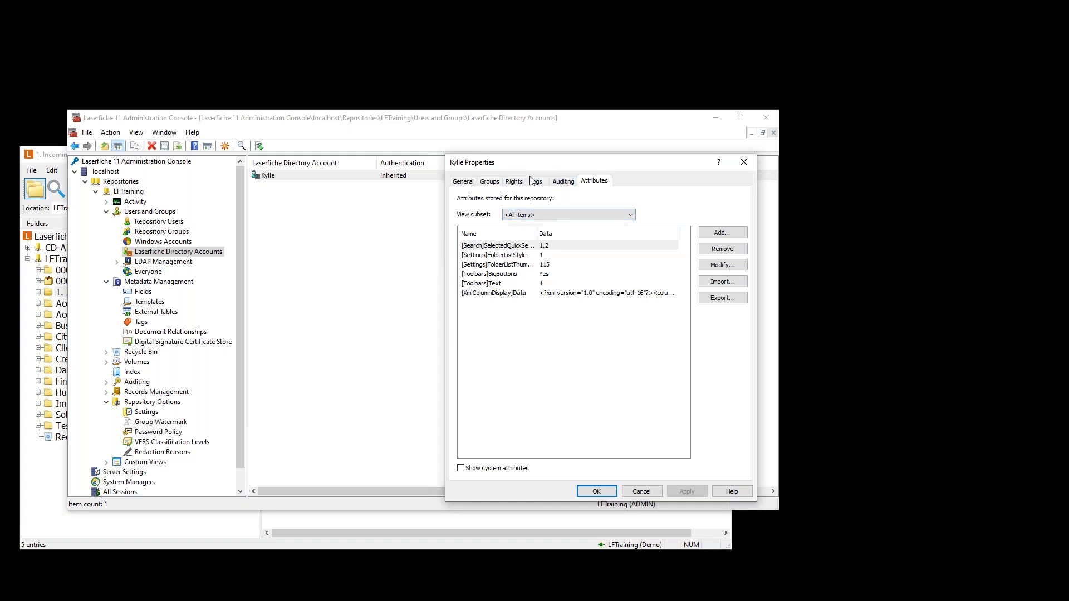
{"action": "left_click", "coordinate": [639, 492]}
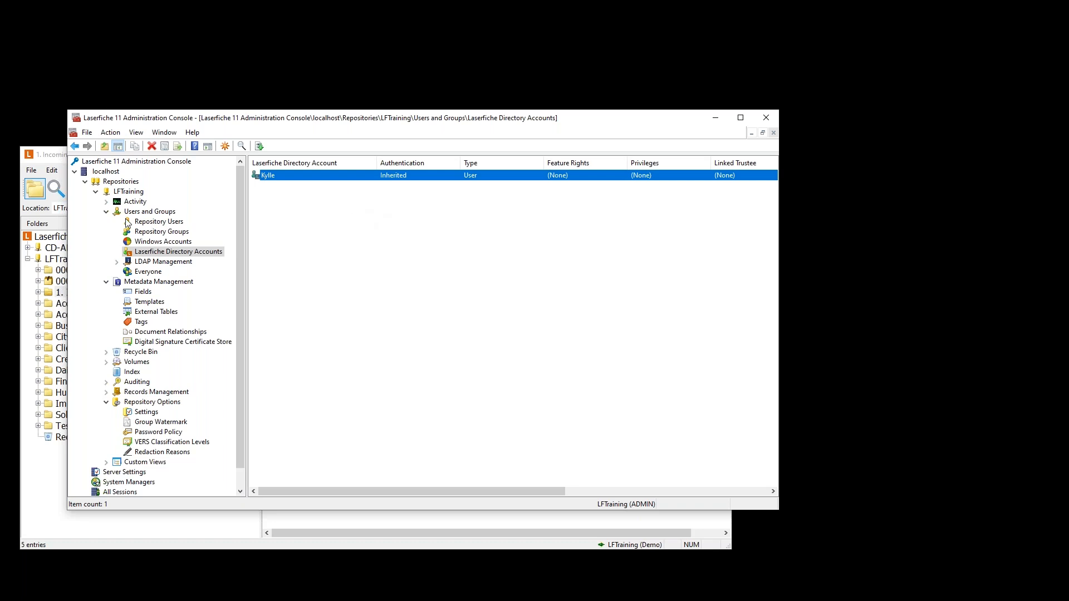
{"action": "left_click", "coordinate": [107, 213]}
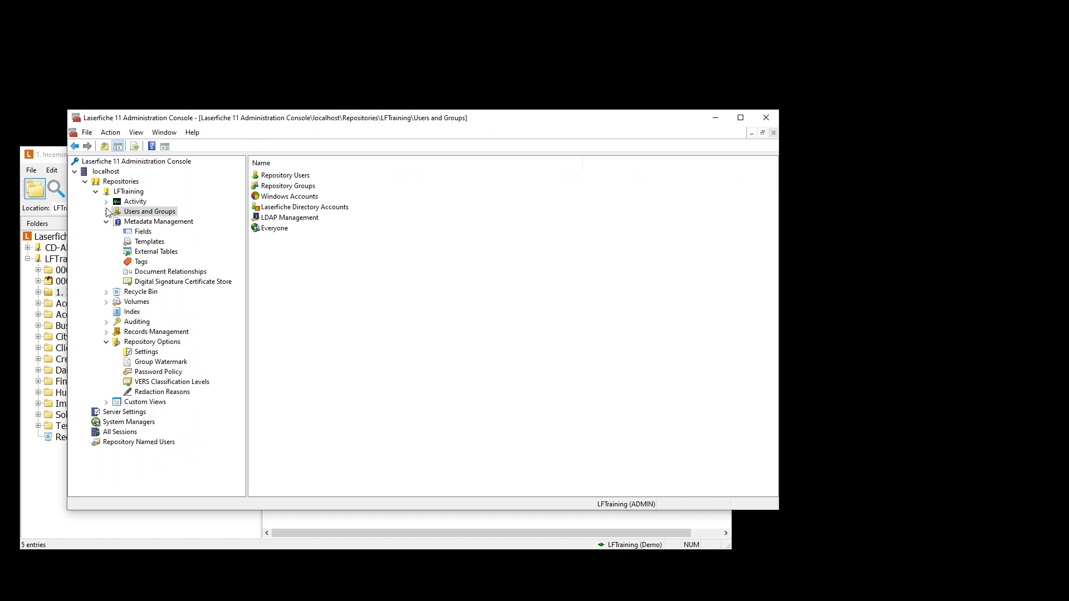
- Collapse Users and Groups, open Activity > Sessions, and select the Demo session row
{"action": "left_click", "coordinate": [106, 211]}
{"action": "left_click", "coordinate": [106, 202]}
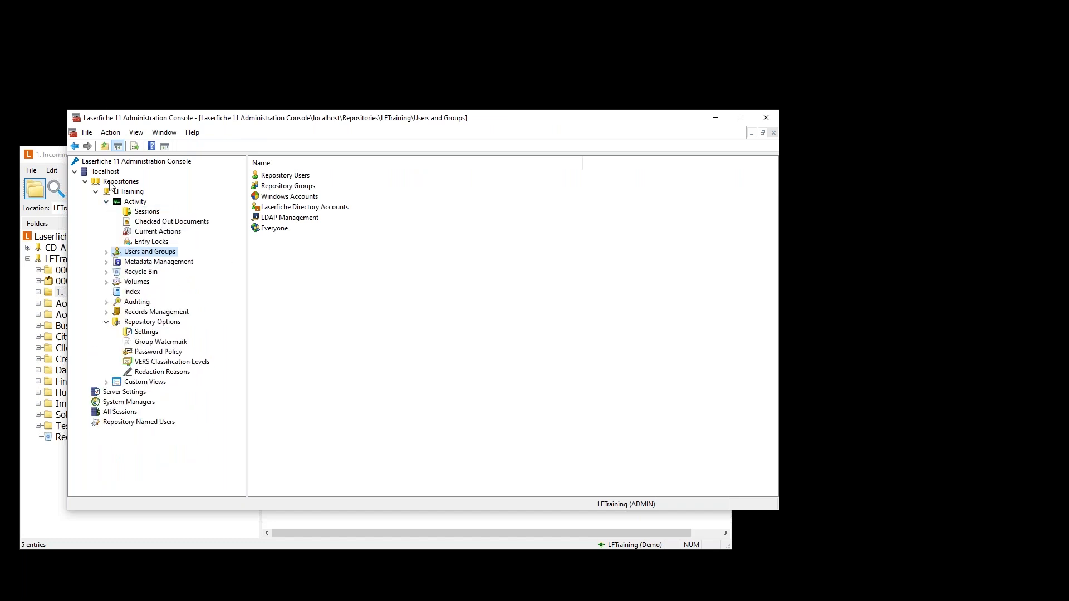
{"action": "left_click", "coordinate": [144, 212]}
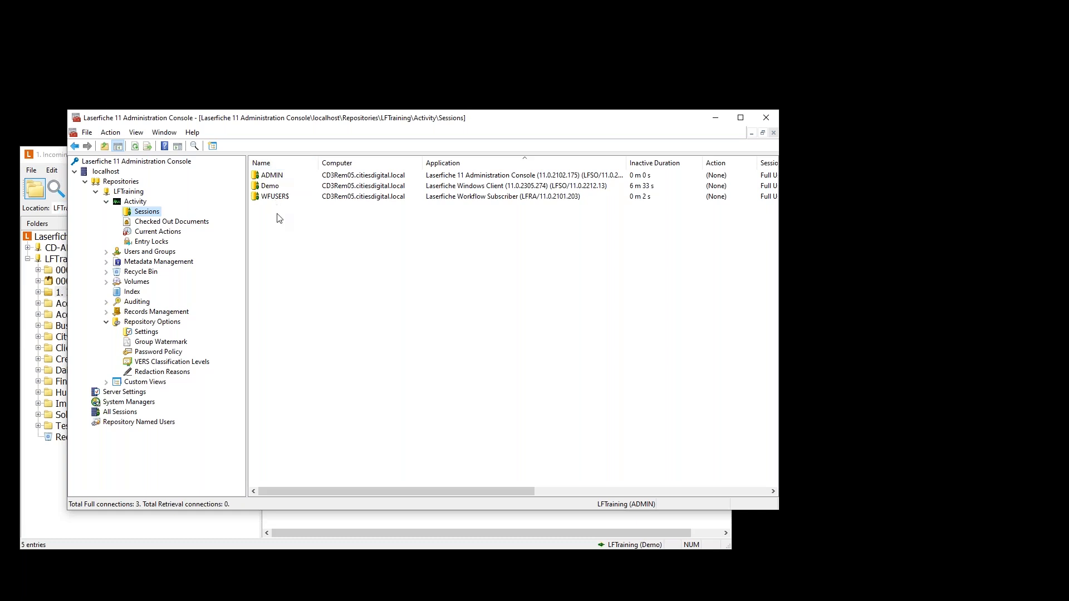
{"action": "left_click", "coordinate": [273, 188]}
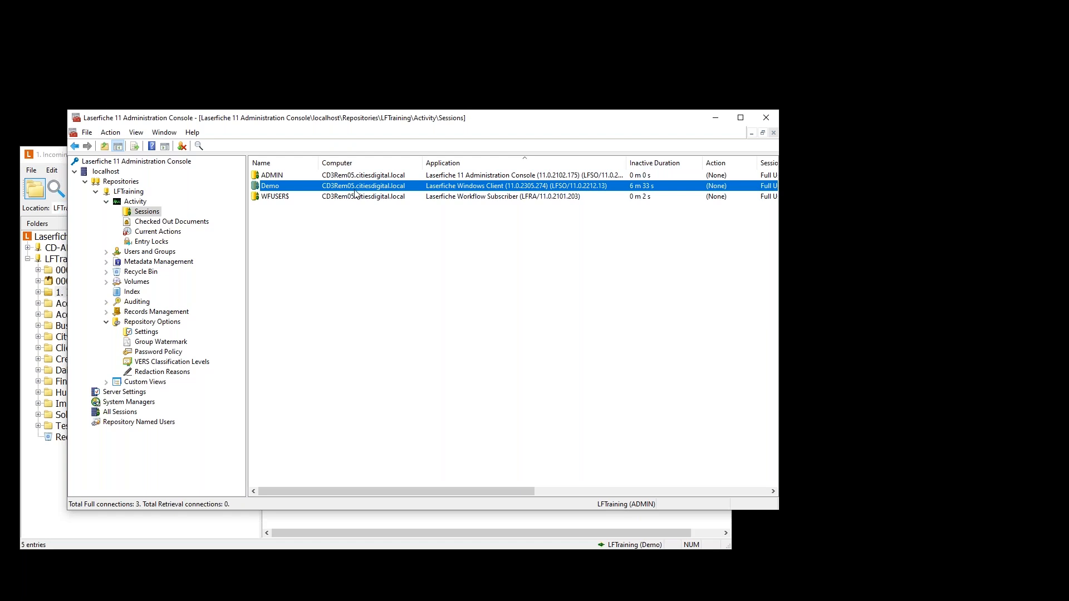
{"action": "right_click", "coordinate": [294, 187]}
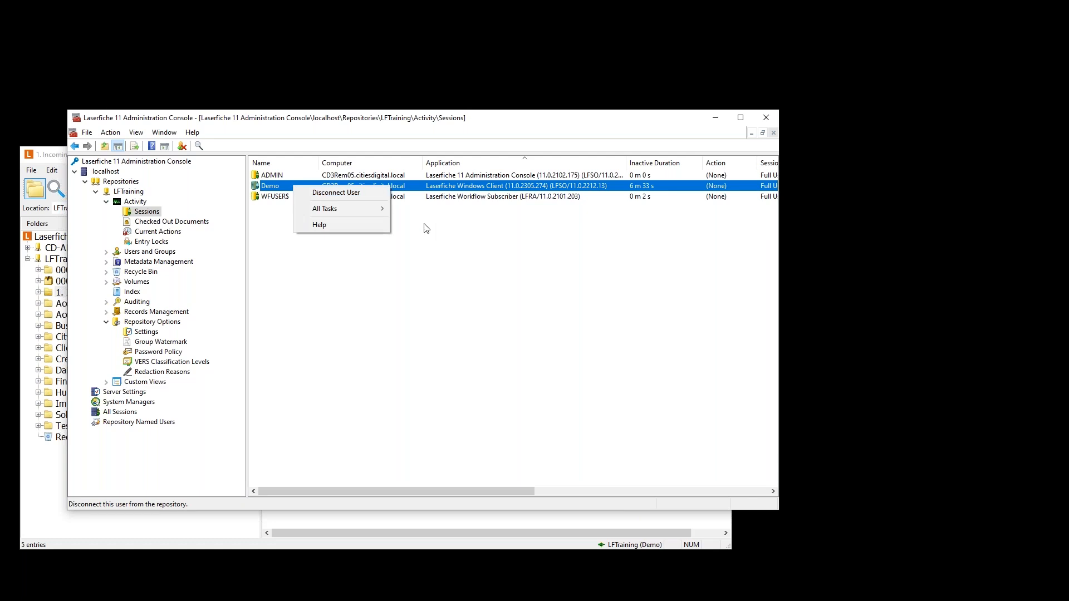
{"action": "left_click", "coordinate": [356, 193]}
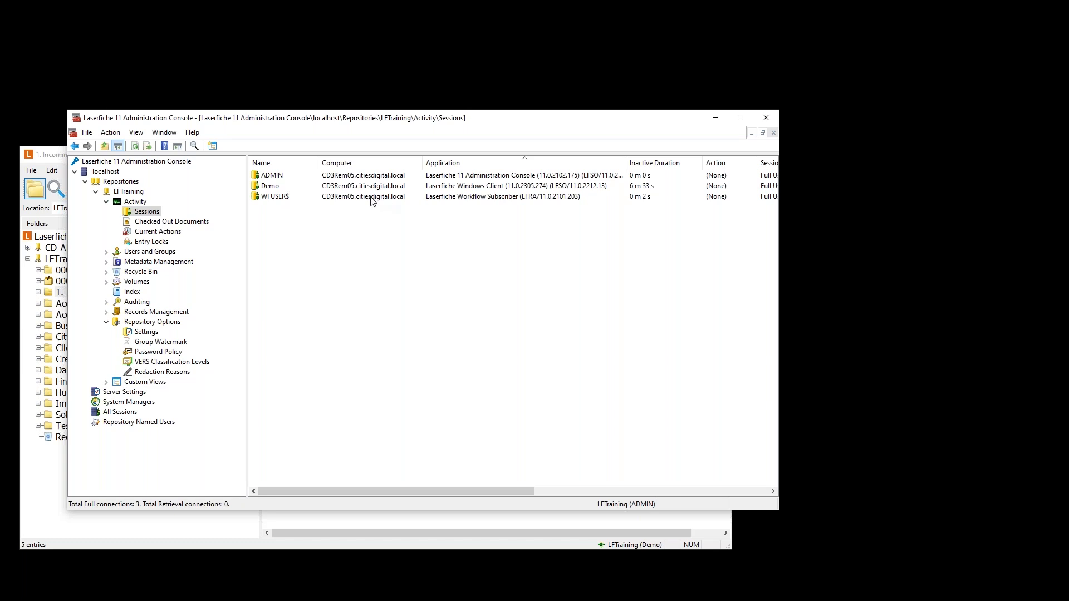
{"action": "right_click", "coordinate": [278, 189]}
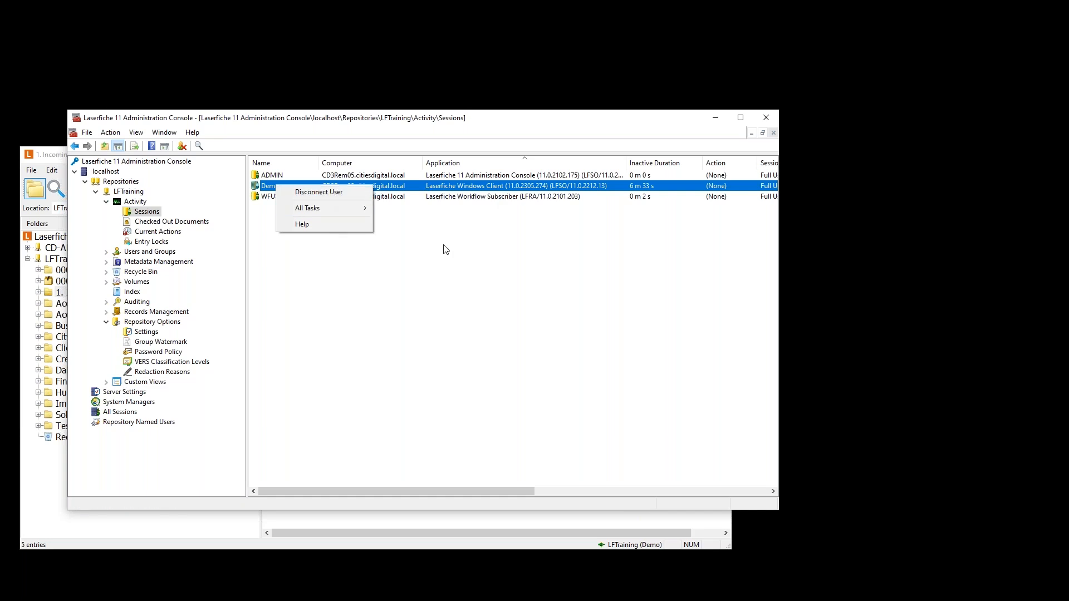
{"action": "left_click", "coordinate": [368, 222]}
{"action": "right_click", "coordinate": [285, 178]}
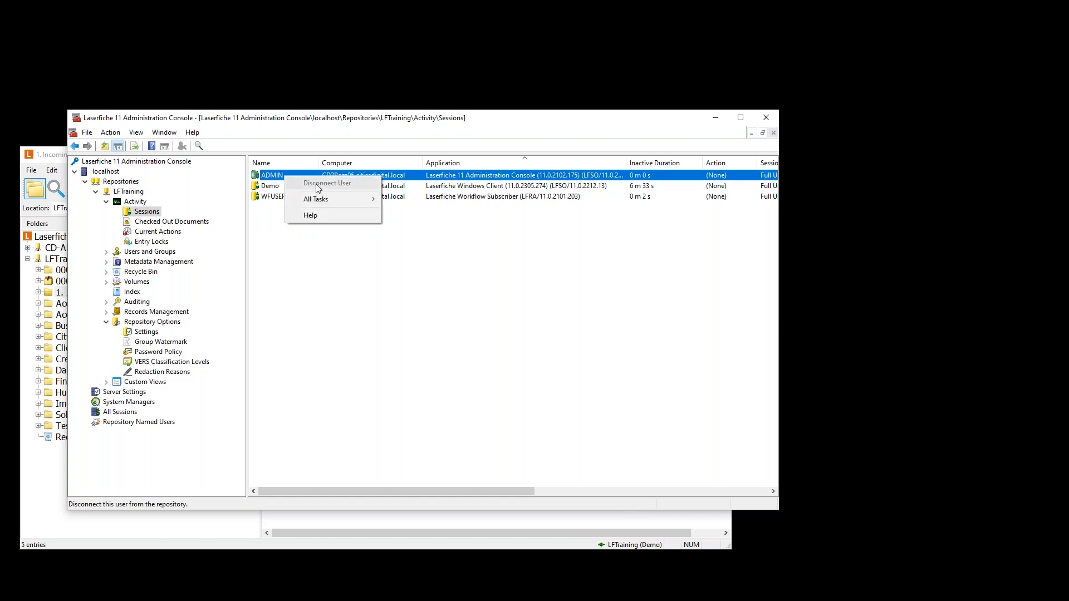
{"action": "left_click", "coordinate": [409, 230]}
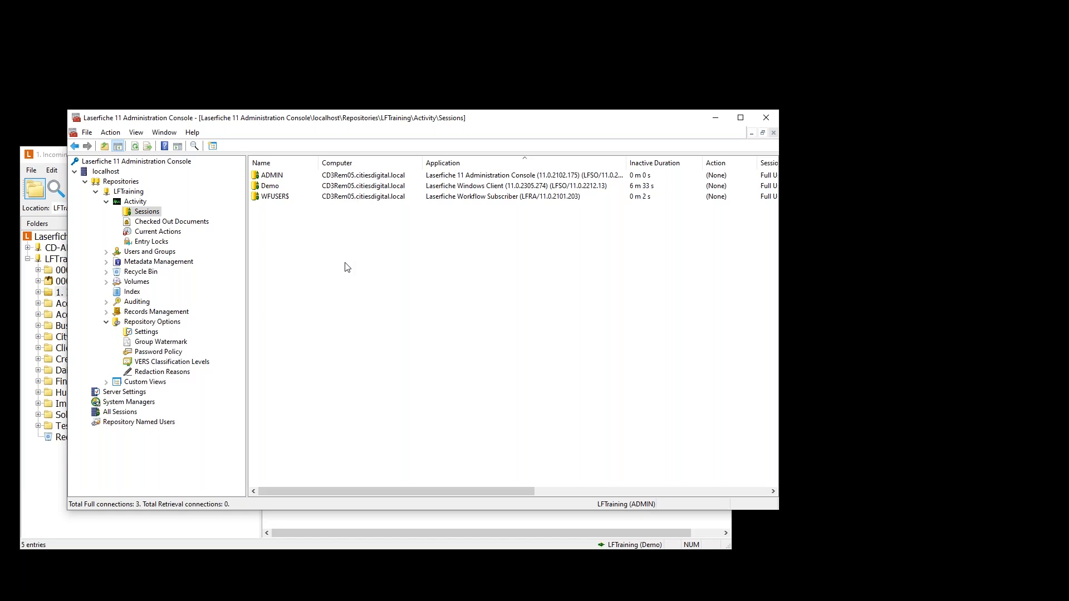
{"action": "left_click", "coordinate": [177, 222]}
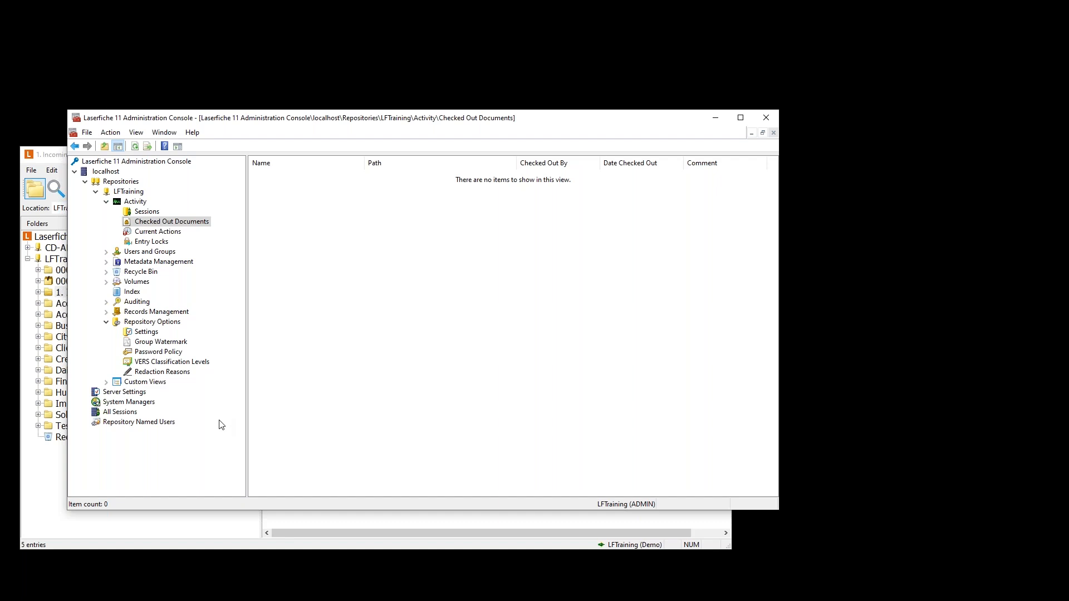
- Bring the Laserfiche Windows Client forward, showing five entries in 1. Incoming Scans
{"action": "left_click", "coordinate": [61, 295]}
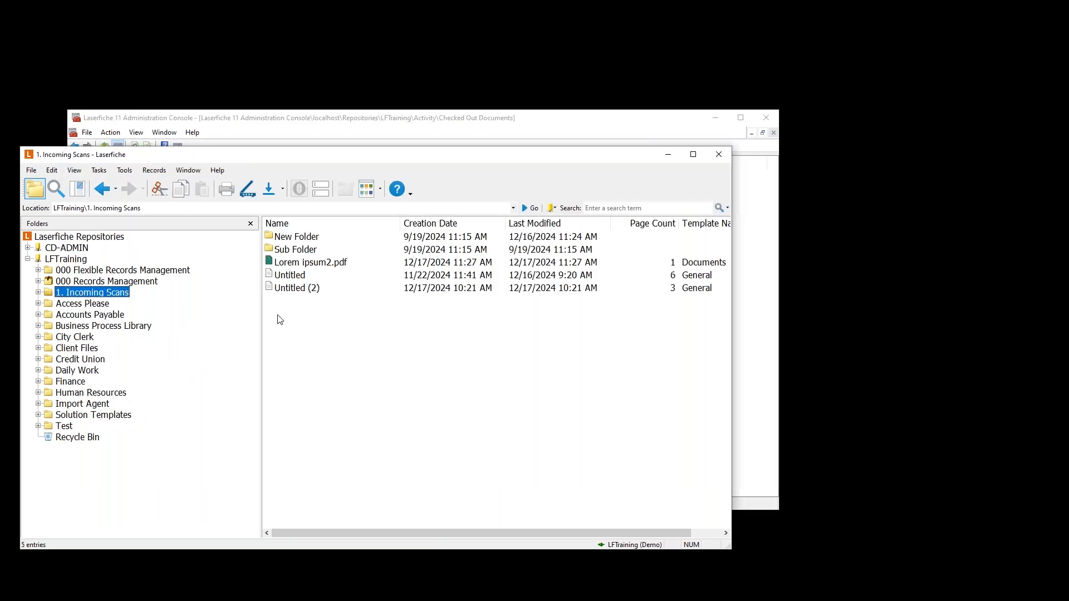
- View the Check In/Check Out options for Lorem ipsum2.pdf, then return to the Administration Console
{"action": "right_click", "coordinate": [289, 263]}
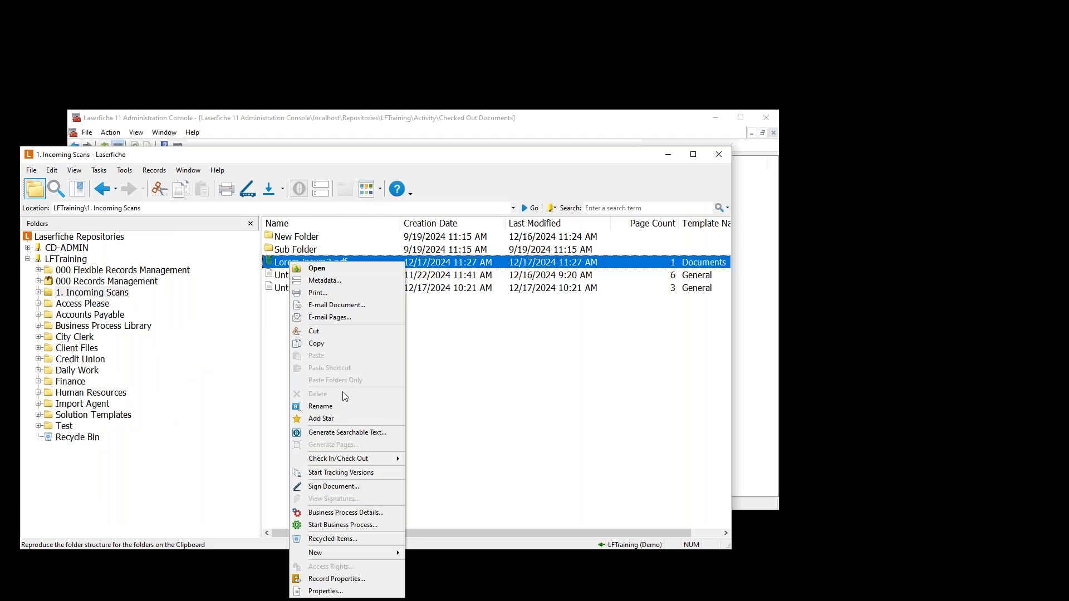
{"action": "mouse_move", "coordinate": [346, 461]}
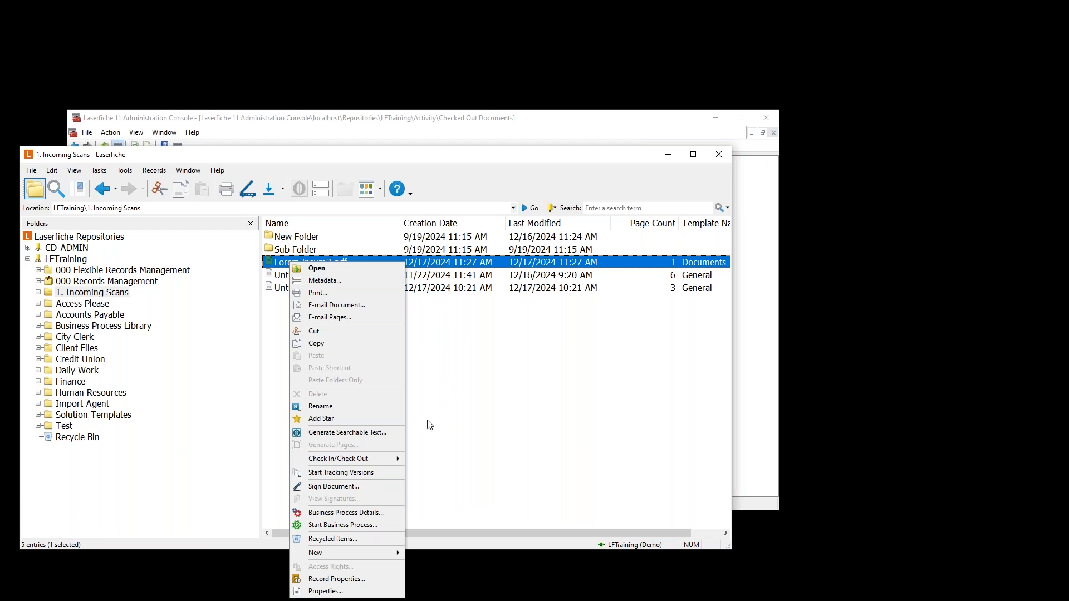
{"action": "mouse_move", "coordinate": [381, 460]}
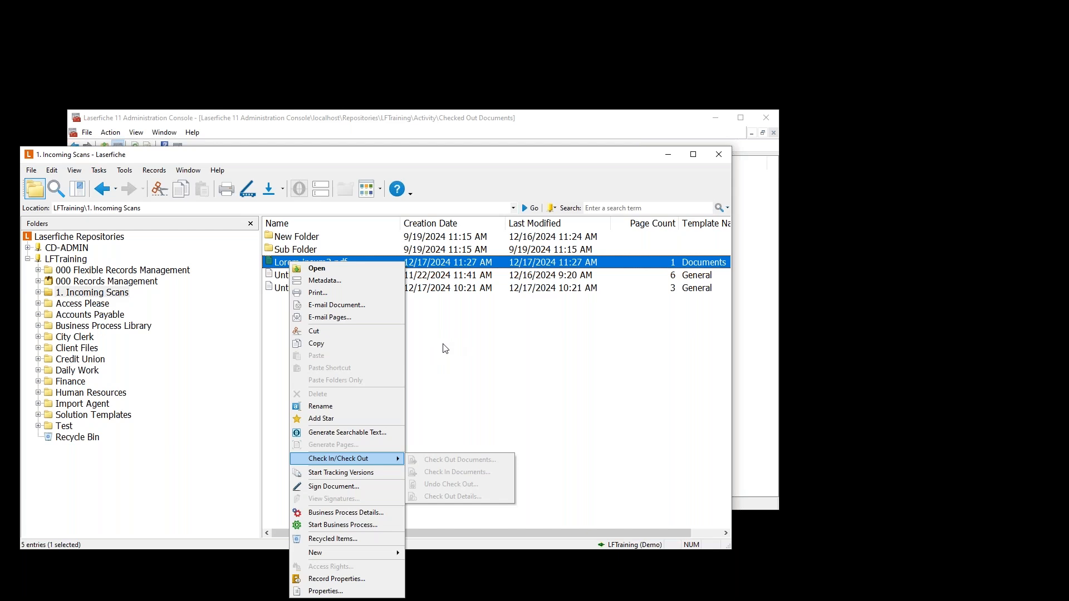
{"action": "left_click", "coordinate": [459, 119]}
- Go from LFTraining's Active Sessions to its Checked Out Documents list, which shows no items
{"action": "left_click", "coordinate": [148, 212]}
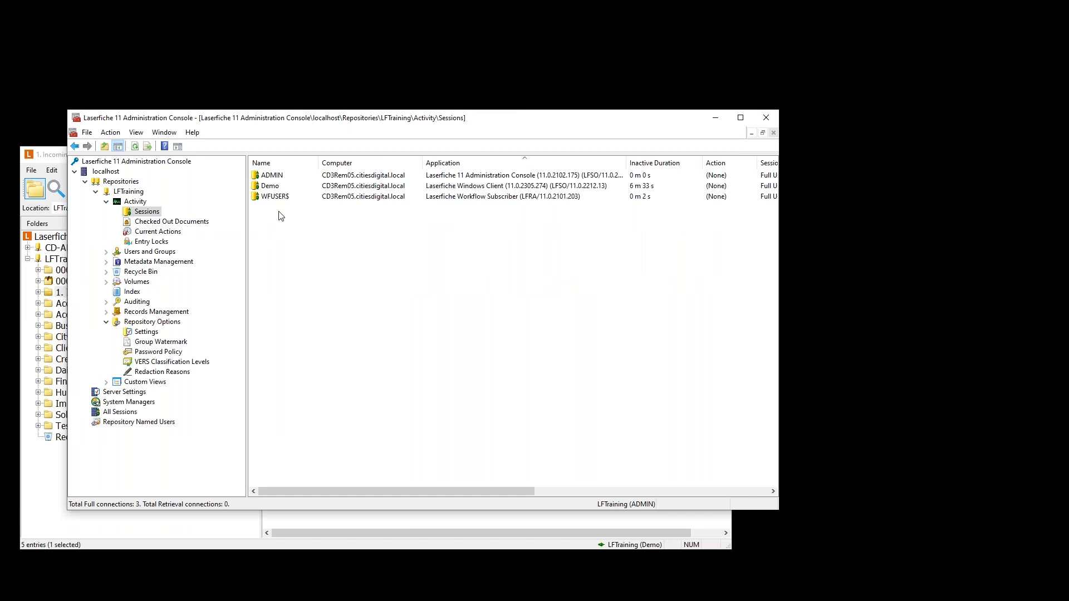
{"action": "left_click", "coordinate": [172, 223]}
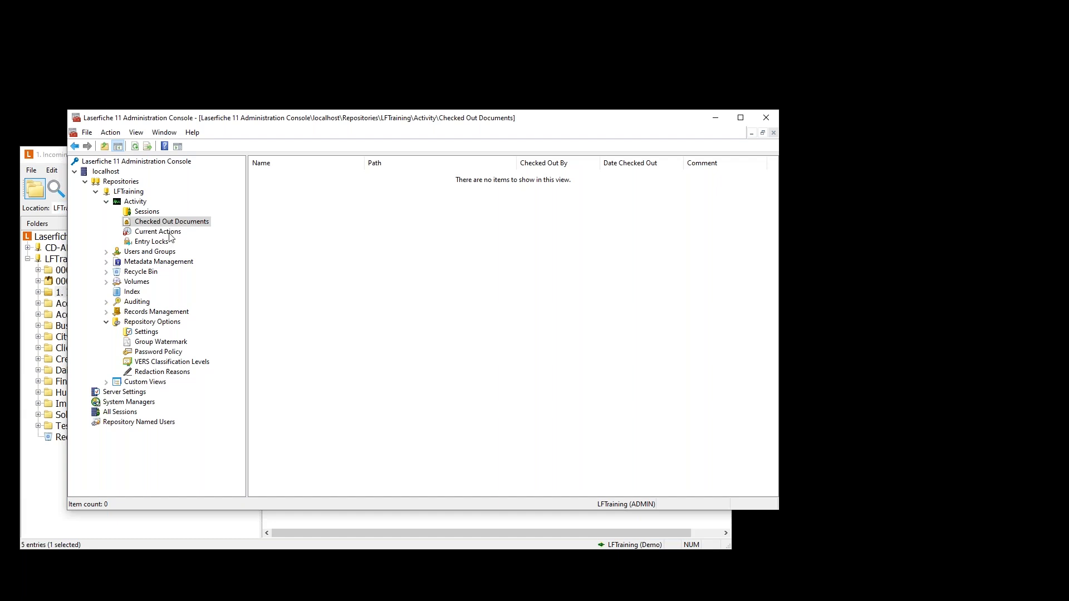
- Check LFTraining's empty Entry Locks list and its All Tasks menu, then return to the slide show
{"action": "left_click", "coordinate": [151, 244]}
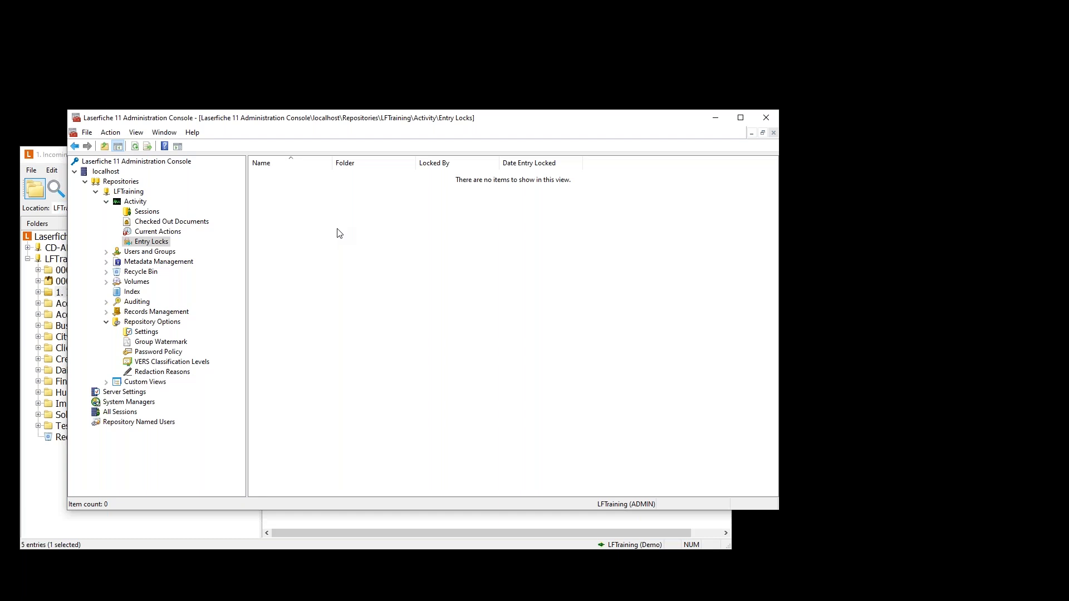
{"action": "right_click", "coordinate": [289, 231]}
{"action": "mouse_move", "coordinate": [319, 228]}
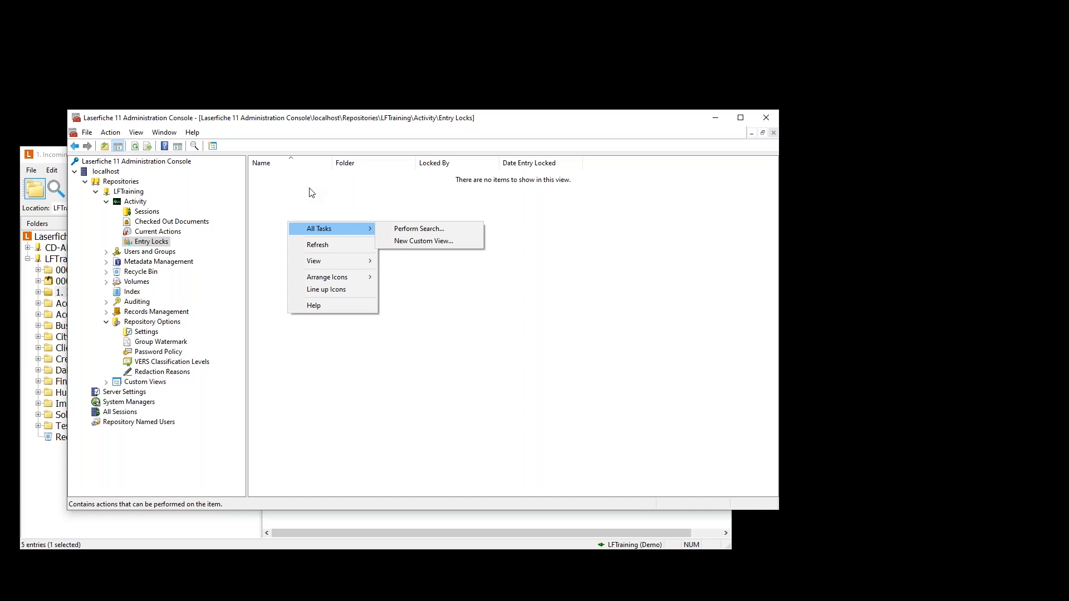
{"action": "left_click", "coordinate": [352, 209]}
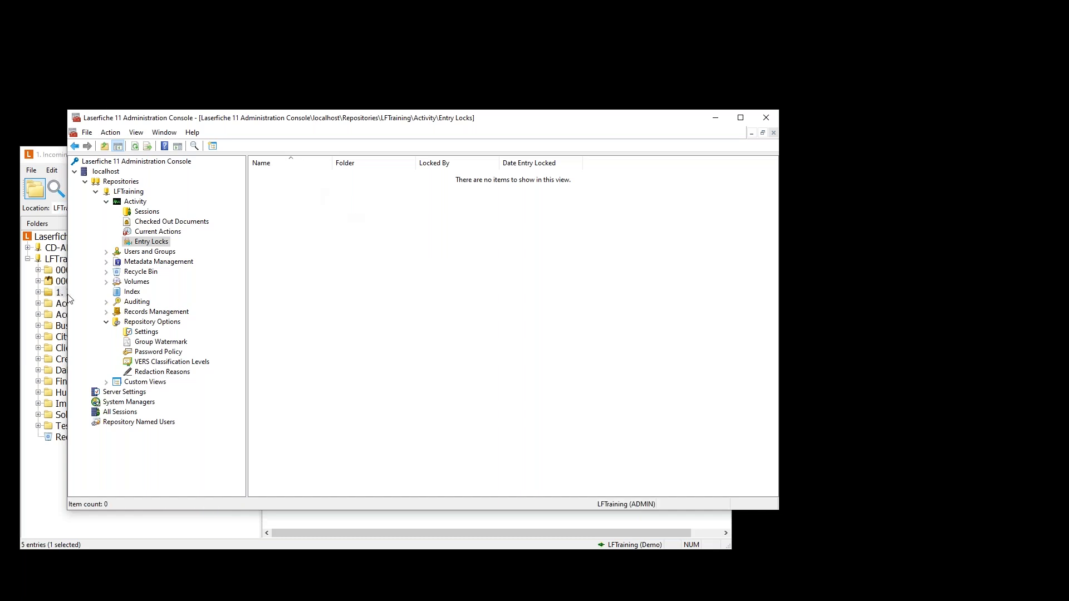
{"action": "left_click", "coordinate": [8, 292]}
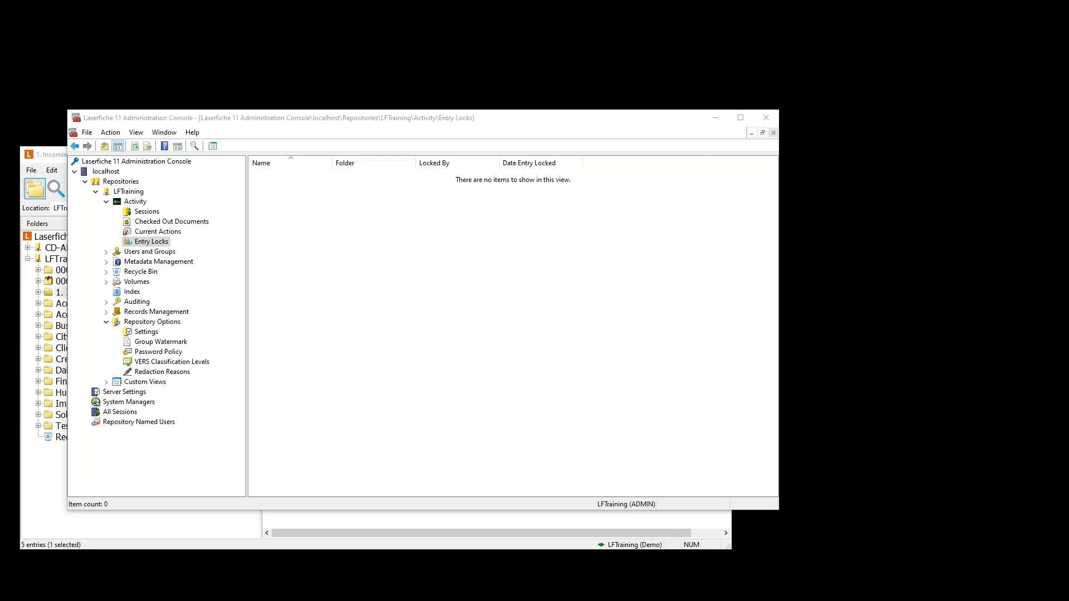
{"action": "key", "text": "alt+Tab"}
- Advance the webinar slides past the password and demo slides to Additional Resources
{"action": "left_click", "coordinate": [294, 392]}
{"action": "left_click", "coordinate": [294, 392]}
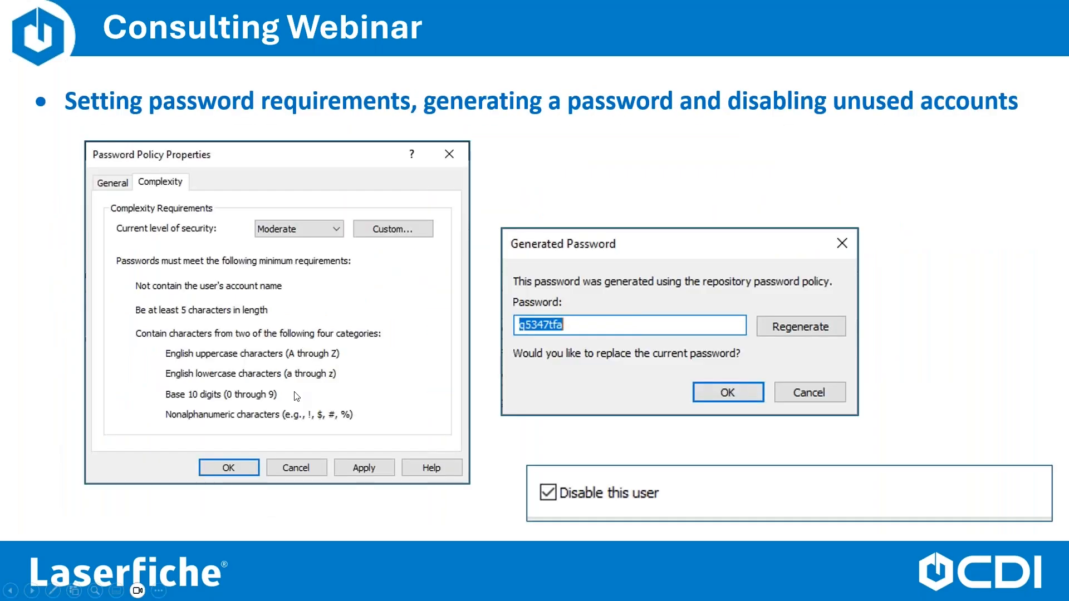
{"action": "left_click", "coordinate": [295, 394]}
{"action": "left_click", "coordinate": [295, 395]}
{"action": "left_click", "coordinate": [295, 395]}
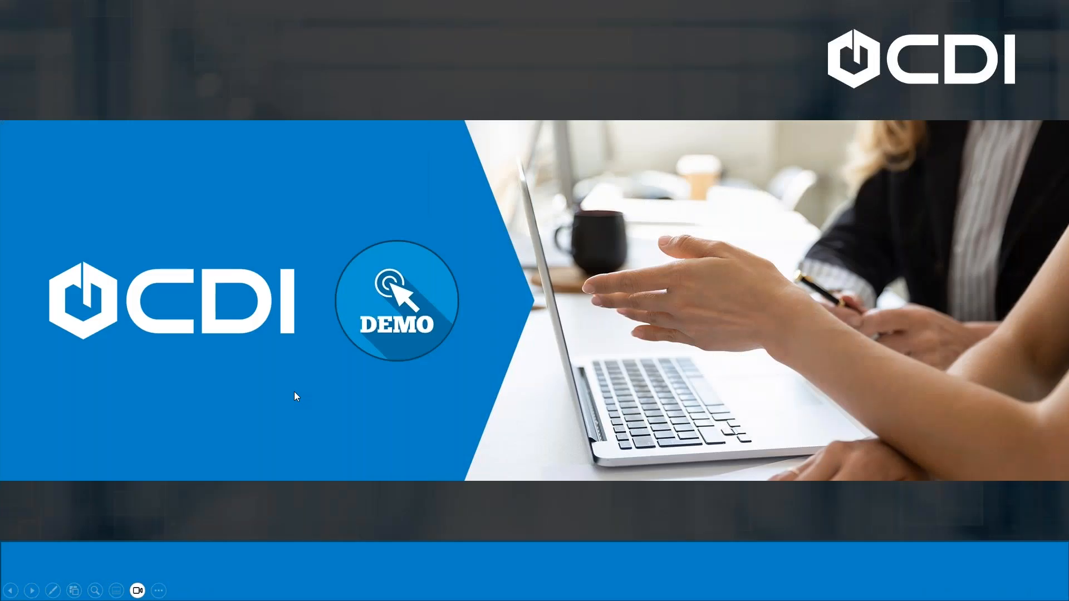
{"action": "left_click", "coordinate": [295, 395]}
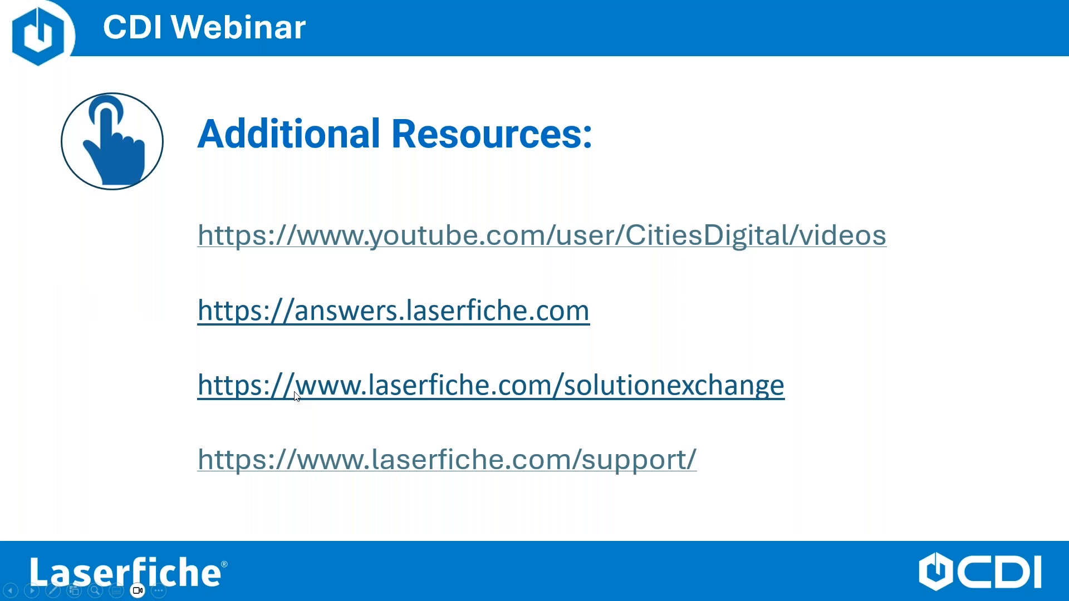